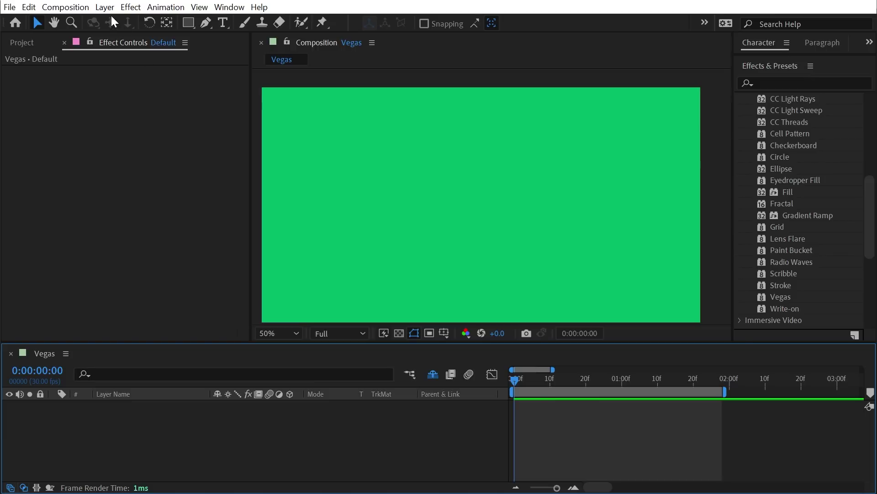
- Create a new 1920 × 1080 px gray solid layer named Vegas in the composition
click(105, 7)
mouse_move(98, 23)
click(333, 36)
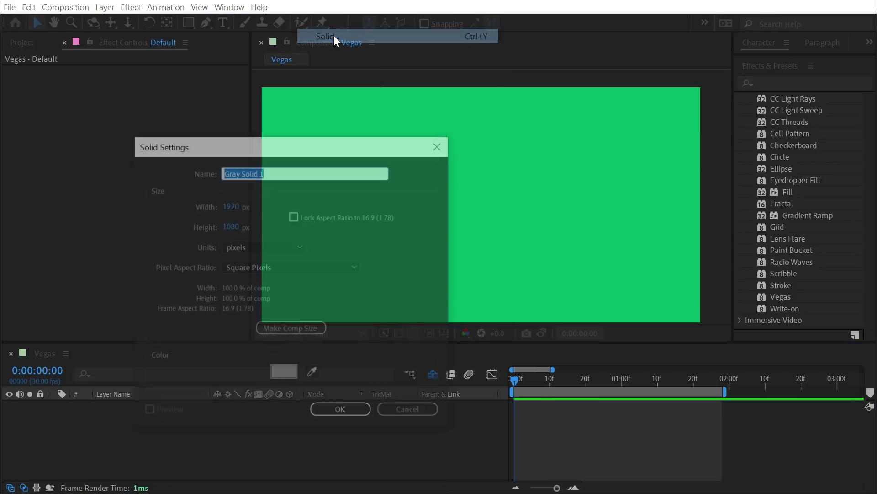
text(Vegas)
key(Return)
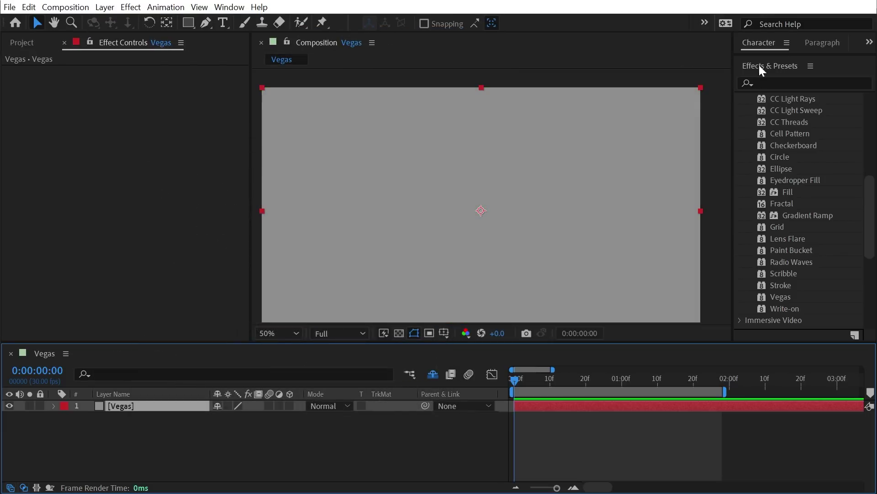
- Apply the Vegas effect to the gray solid
drag(783, 296, 492, 243)
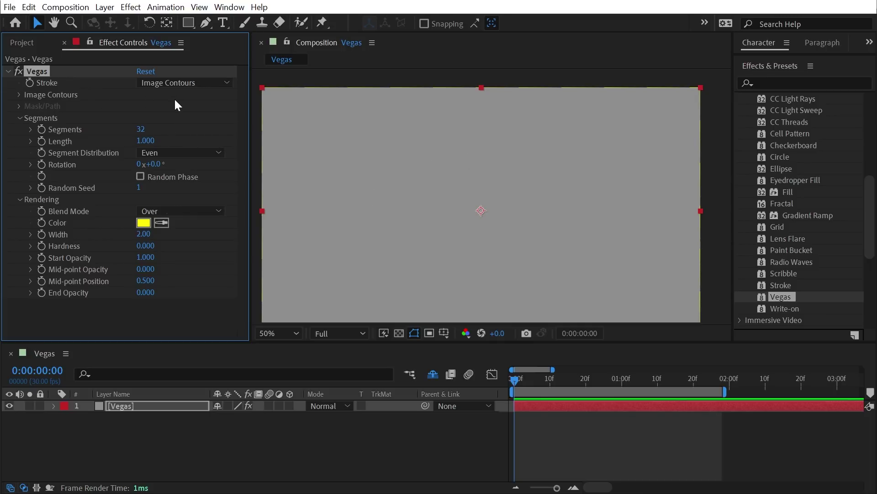
click(617, 433)
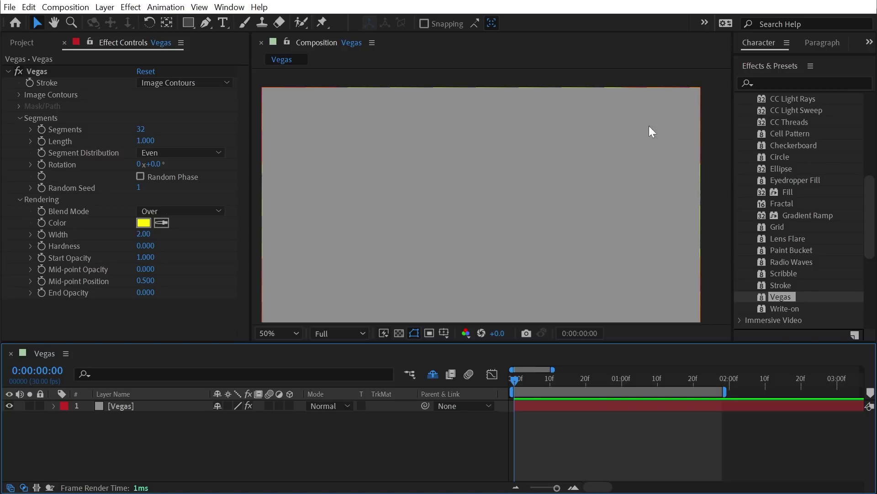
click(627, 273)
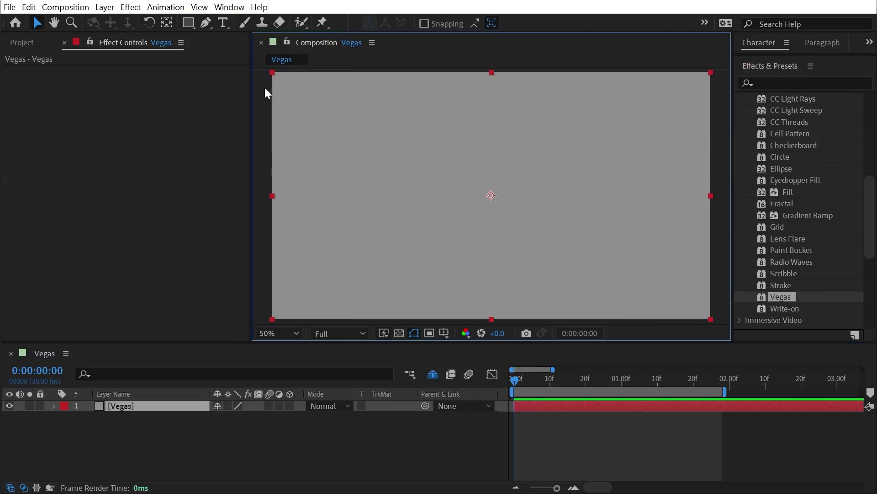
- Resize the Vegas solid to 500 px wide and 500 px high
click(106, 7)
click(117, 37)
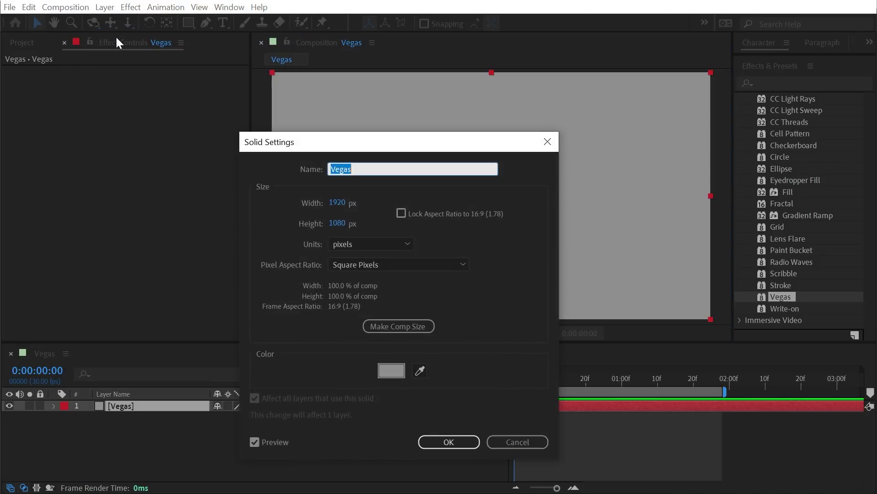
click(342, 204)
text(500)
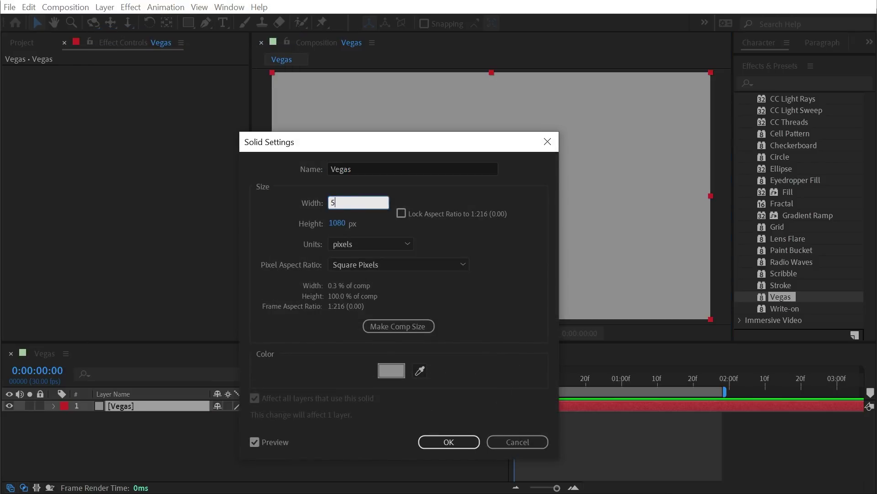
key(Tab)
text(500)
click(449, 442)
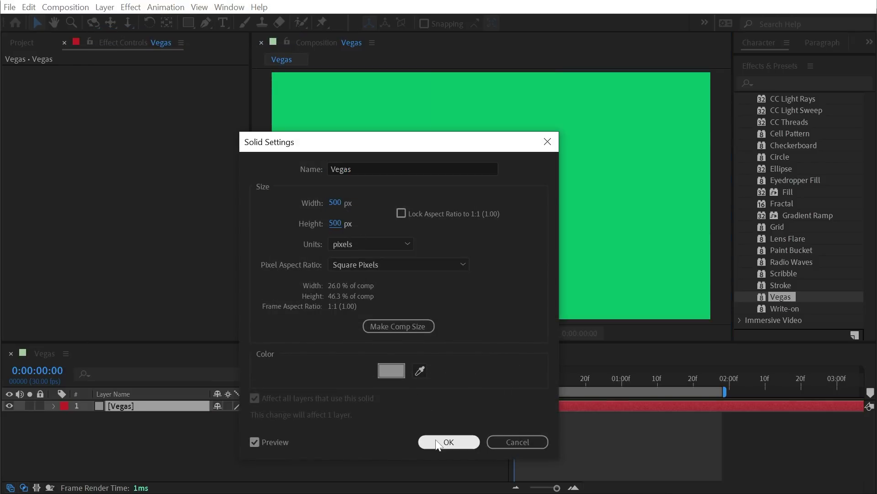
- Set the Vegas effect's stroke width to 10
key(slash)
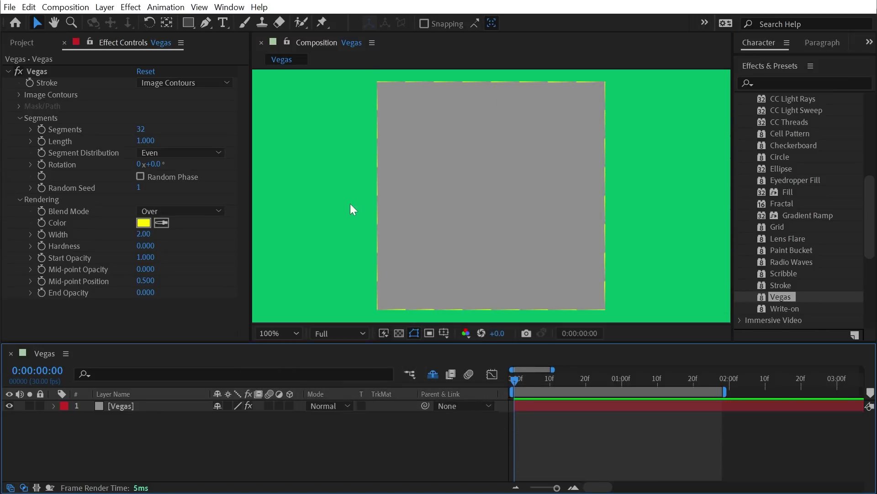
key(h)
drag(447, 137, 390, 108)
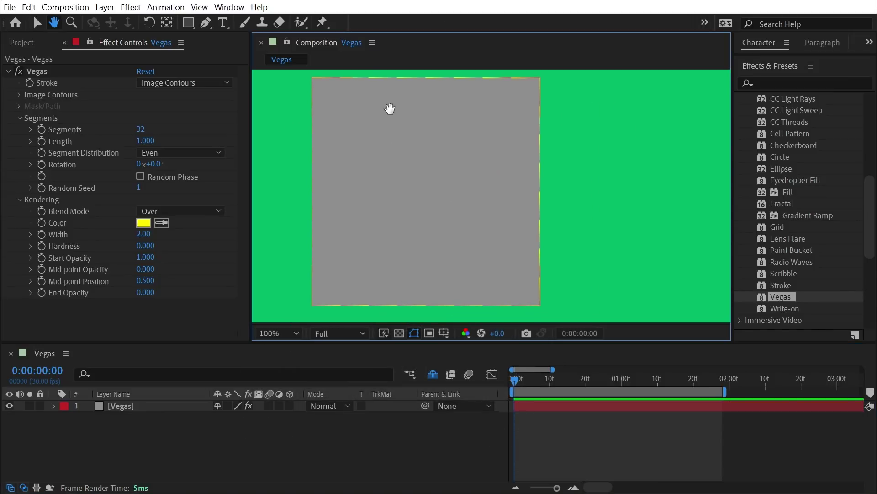
key(v)
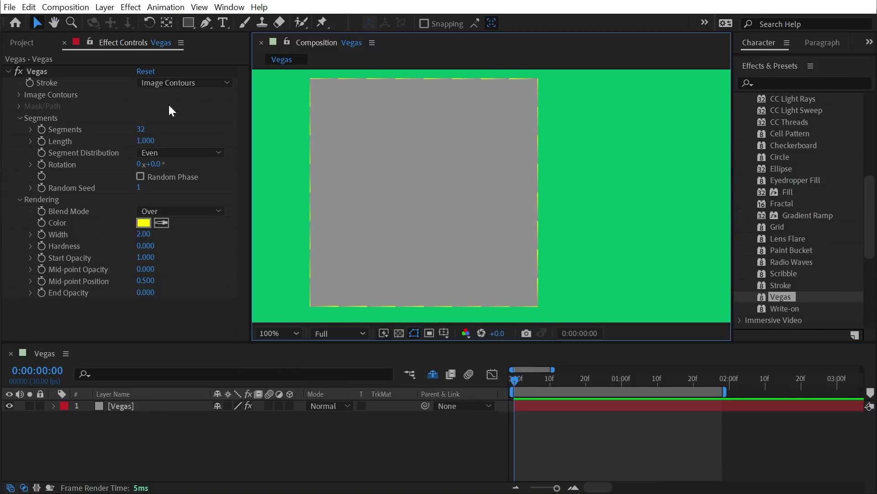
click(19, 118)
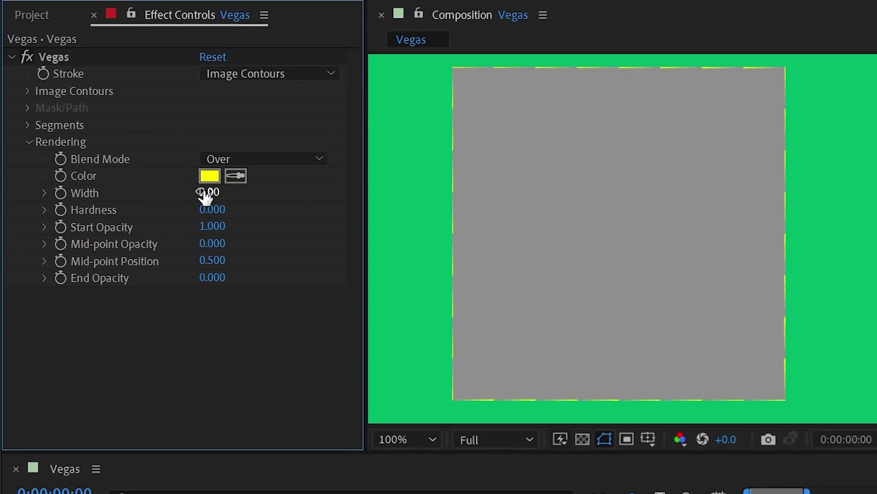
drag(206, 196, 210, 198)
click(208, 193)
key(Return)
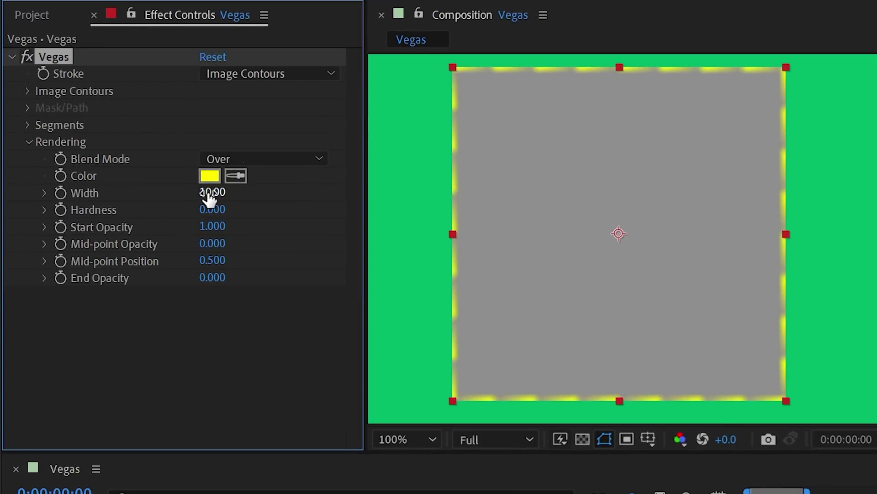
- Set the Vegas effect's stroke color to white (FFFFFF)
click(210, 175)
text(FFFFFF)
click(668, 191)
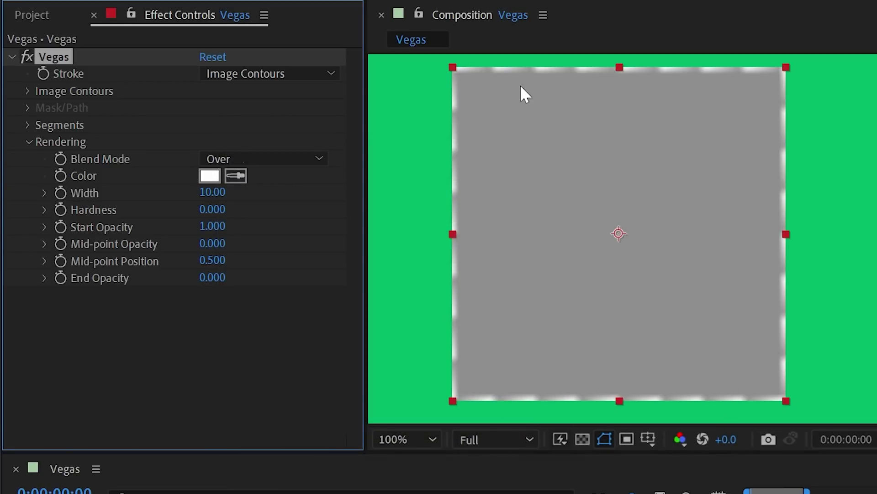
- Add the Grow Bounds effect to the solid, placed above the Vegas effect
key(ctrl+space)
click(329, 163)
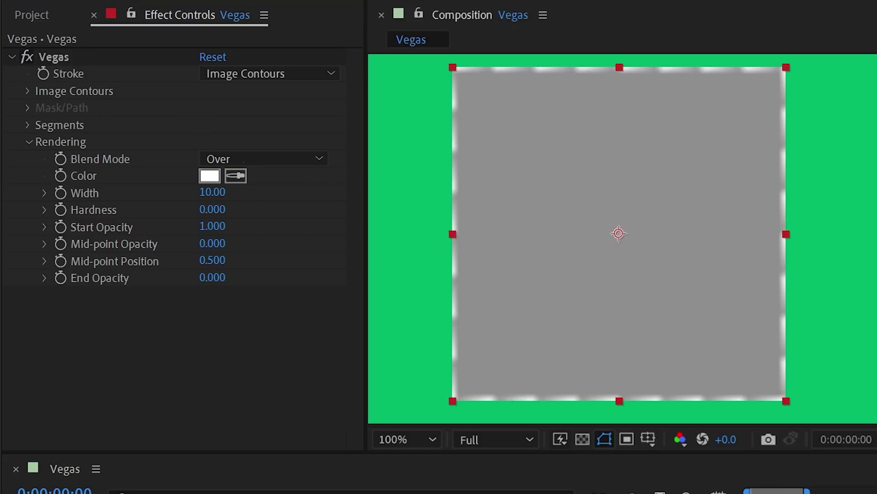
drag(876, 183, 57, 52)
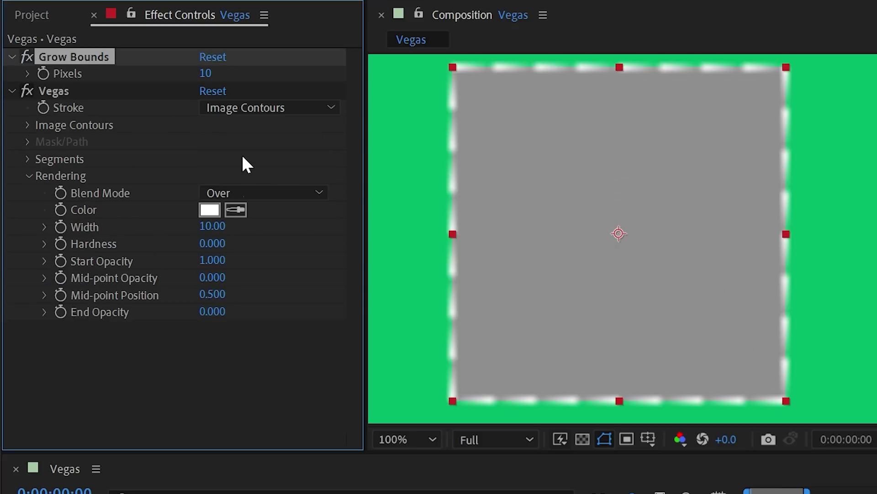
- Try Grow Bounds at 91 pixels and undo the change
click(62, 95)
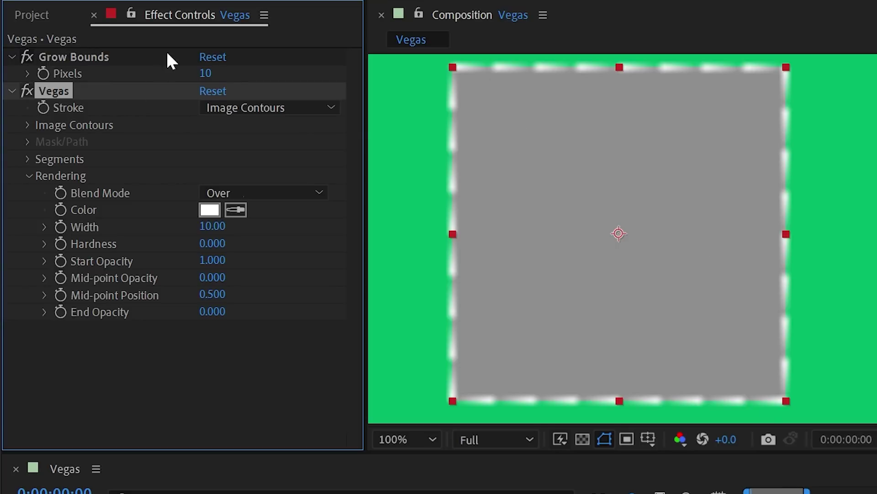
drag(204, 74, 223, 72)
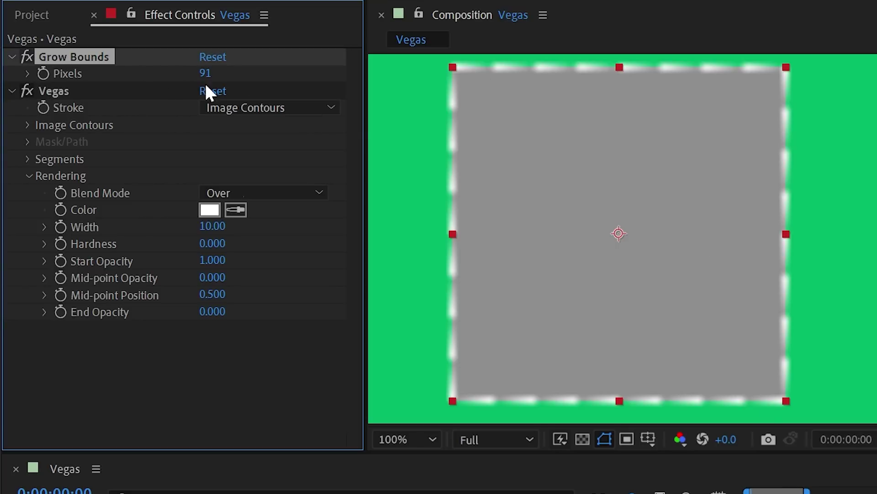
key(ctrl+z)
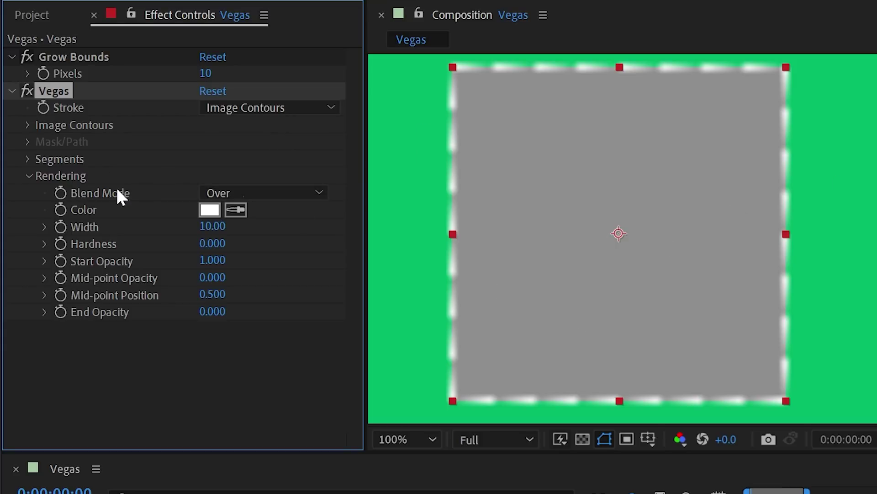
- Try the Transparent, Under and Stencil blend modes on the Vegas effect and return it to Over
click(278, 193)
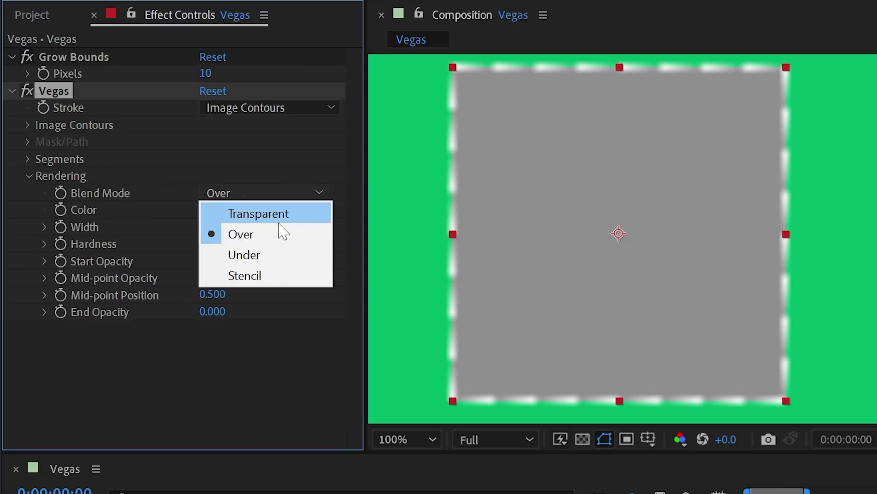
click(258, 214)
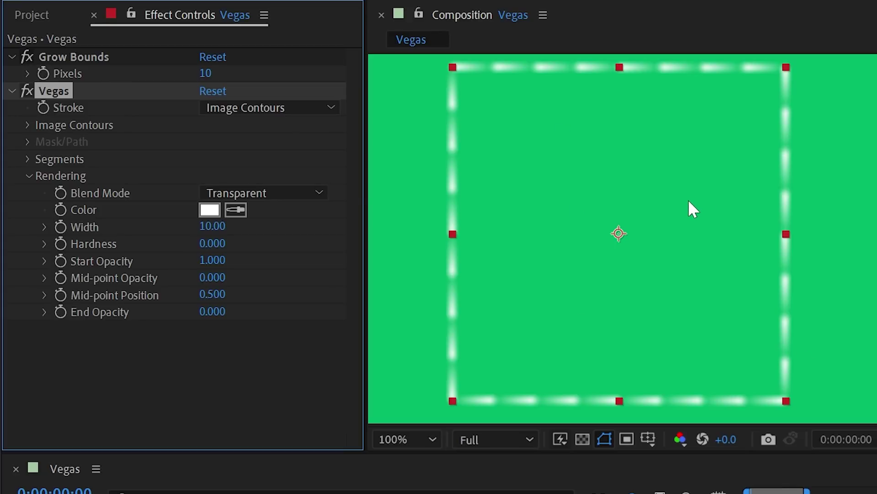
click(306, 193)
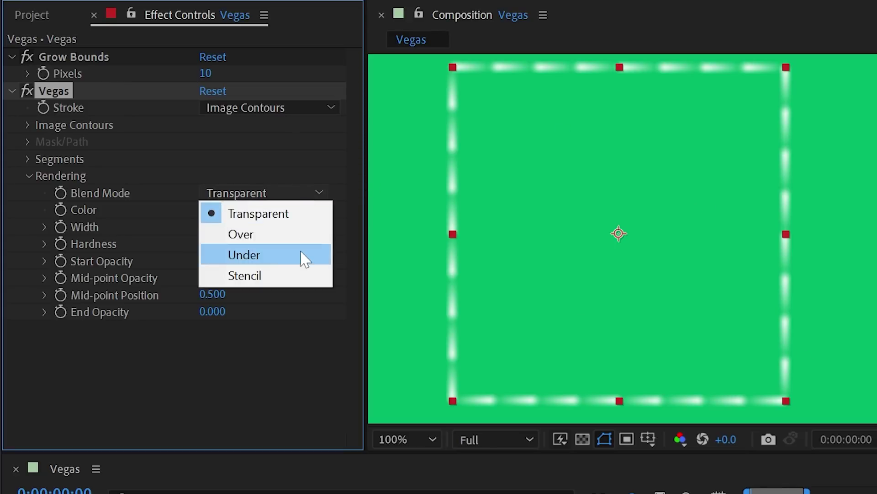
click(301, 254)
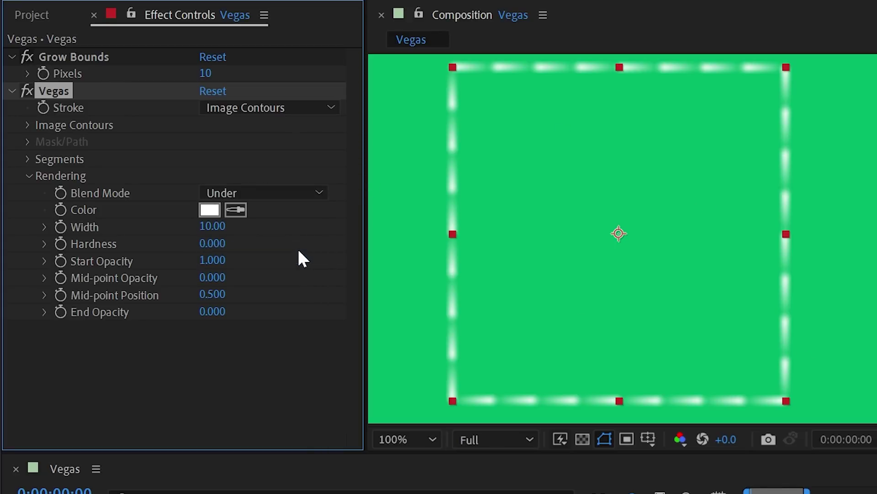
click(287, 194)
click(293, 276)
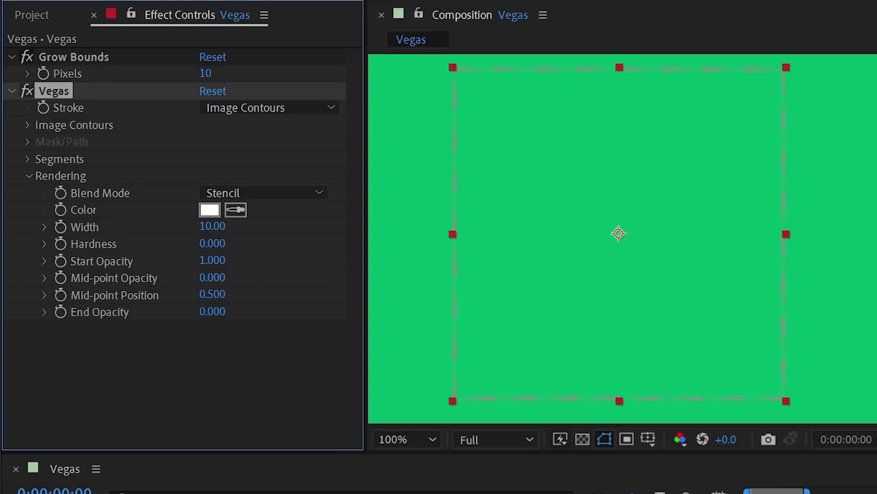
click(269, 194)
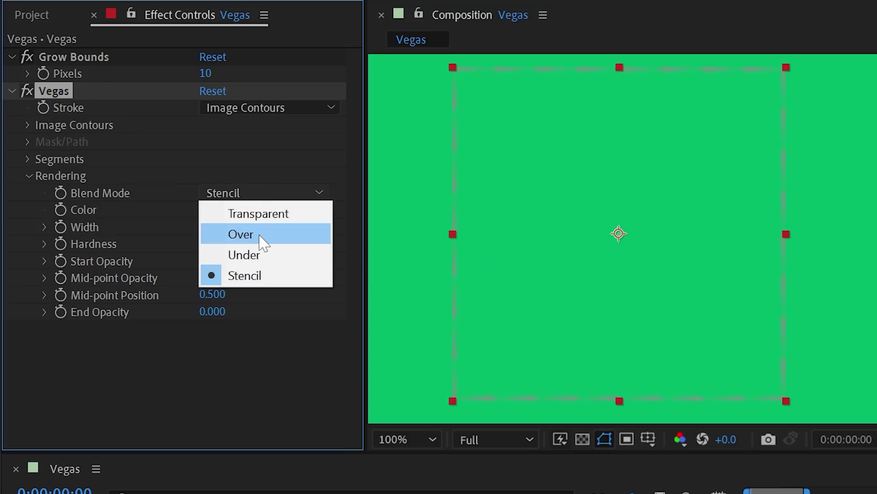
click(262, 234)
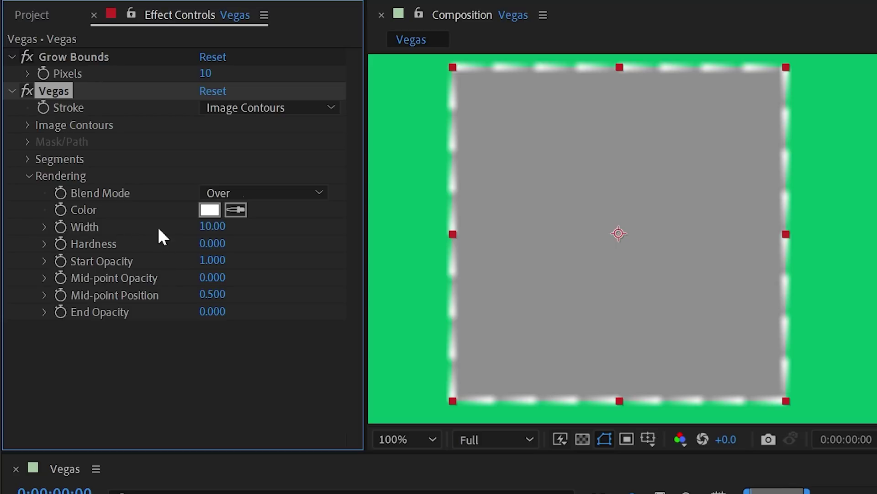
- Enlarge the Vegas stroke to a width of 21.70 with hardness 1.000, and raise Grow Bounds to 91 pixels
mouse_move(267, 228)
mouse_down()
mouse_move(569, 223)
mouse_move(169, 235)
mouse_move(267, 249)
mouse_move(181, 245)
mouse_move(129, 259)
mouse_move(305, 248)
mouse_up()
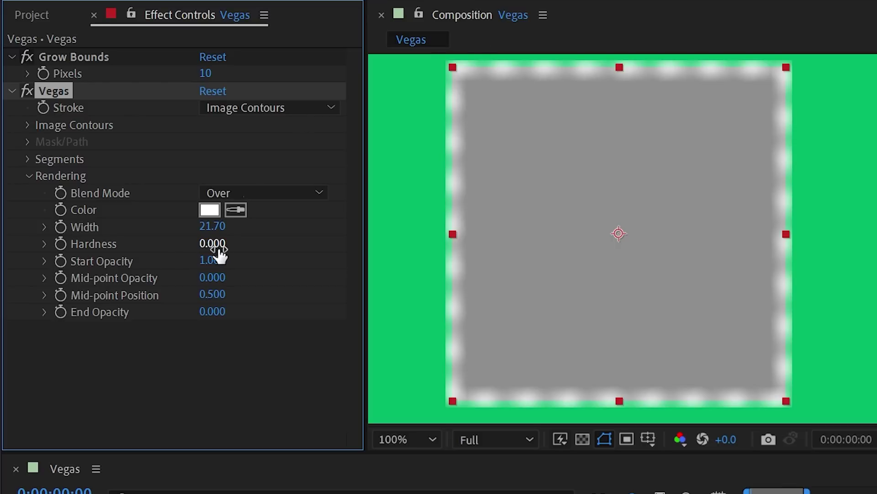
drag(219, 73, 278, 67)
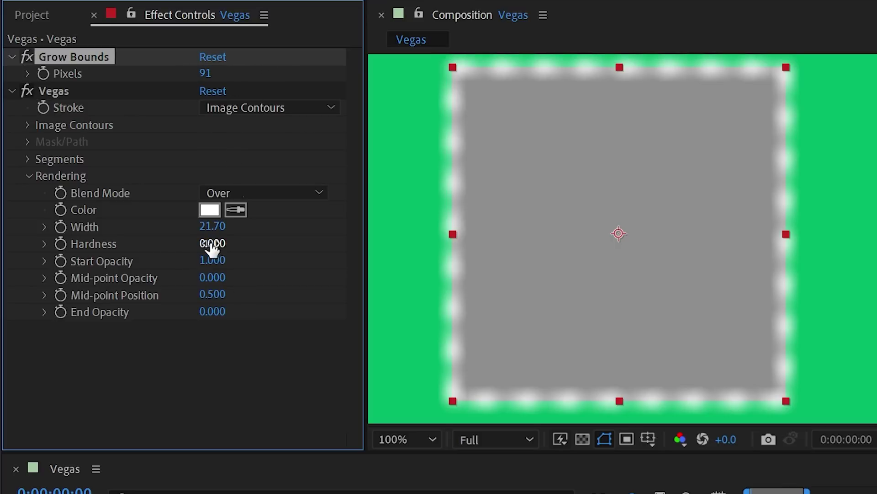
mouse_move(215, 243)
mouse_down()
mouse_move(414, 211)
mouse_move(382, 219)
mouse_move(482, 211)
mouse_up()
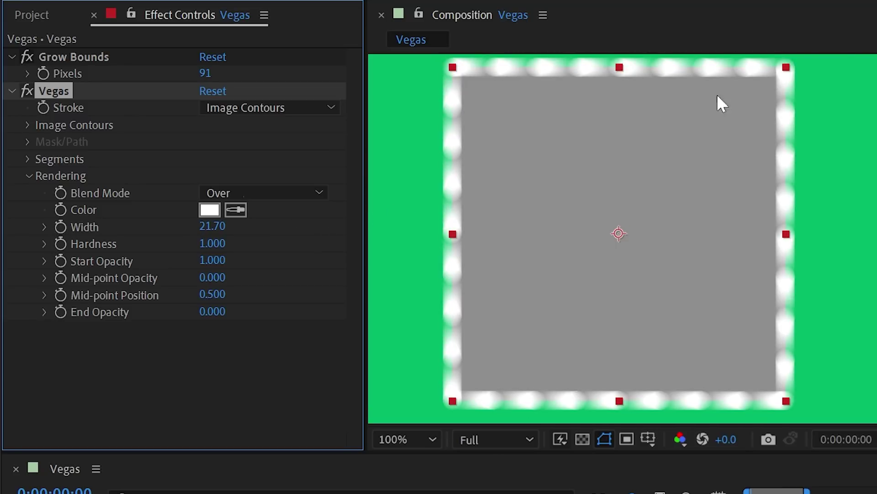
- Test the Vegas stroke's start opacity, leaving it at 1.000, and lower its mid-point opacity to about -0.52
scroll(456, 103, up, 1)
drag(448, 113, 720, 345)
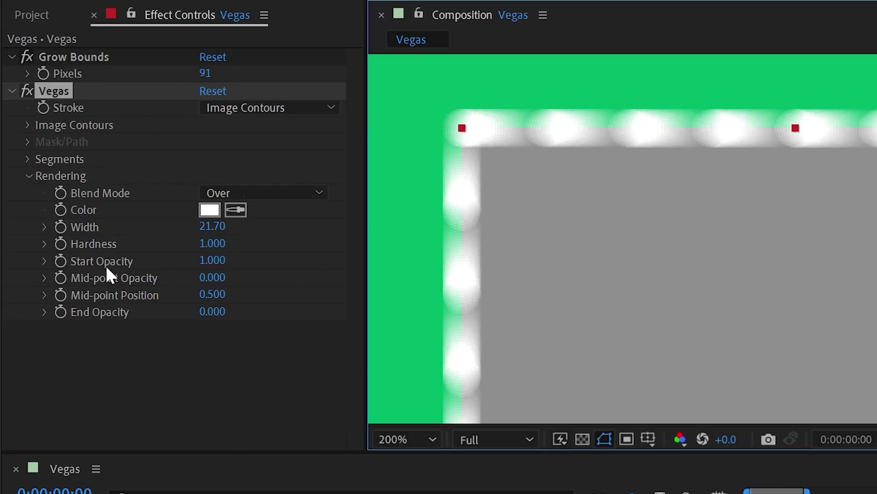
mouse_move(212, 260)
mouse_down()
mouse_move(177, 265)
mouse_move(303, 269)
mouse_move(210, 273)
mouse_move(186, 249)
mouse_move(478, 245)
mouse_up()
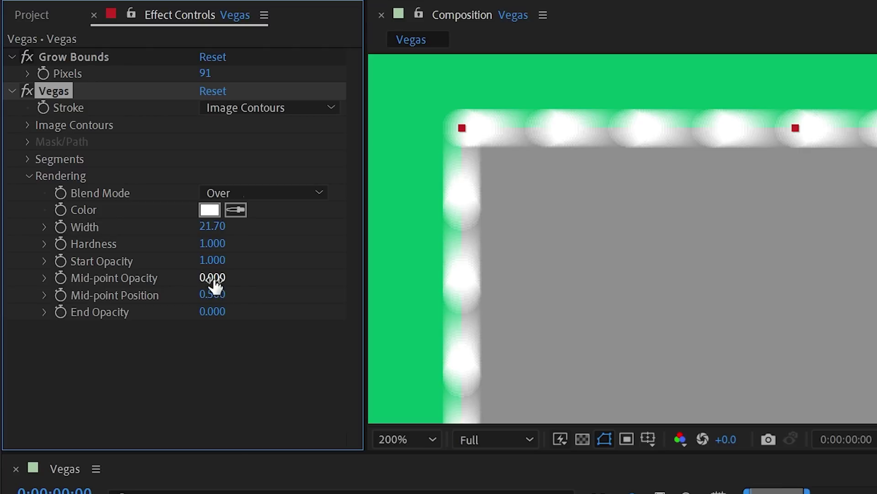
drag(213, 281, 318, 281)
mouse_move(416, 279)
mouse_down()
mouse_move(257, 276)
mouse_move(443, 278)
mouse_move(220, 287)
mouse_move(251, 277)
mouse_move(160, 278)
mouse_move(219, 278)
mouse_move(153, 281)
mouse_move(236, 273)
mouse_move(207, 294)
mouse_move(216, 295)
mouse_move(112, 309)
mouse_move(586, 303)
mouse_move(198, 288)
mouse_move(355, 288)
mouse_move(241, 294)
mouse_move(174, 274)
mouse_up()
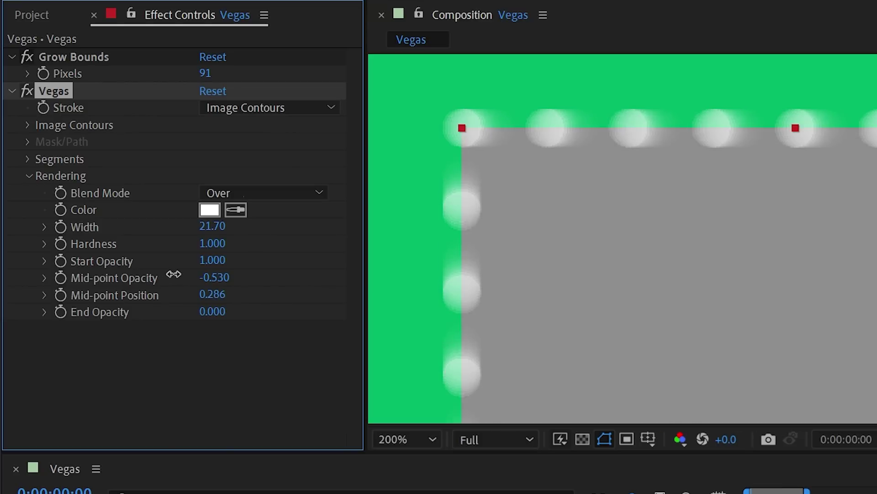
- Set the Vegas stroke's mid-point position to about 0.901 and its end opacity to 1.000
mouse_move(218, 300)
mouse_down()
mouse_move(568, 292)
mouse_move(70, 280)
mouse_move(686, 274)
mouse_move(362, 270)
mouse_move(3, 289)
mouse_move(875, 283)
mouse_up()
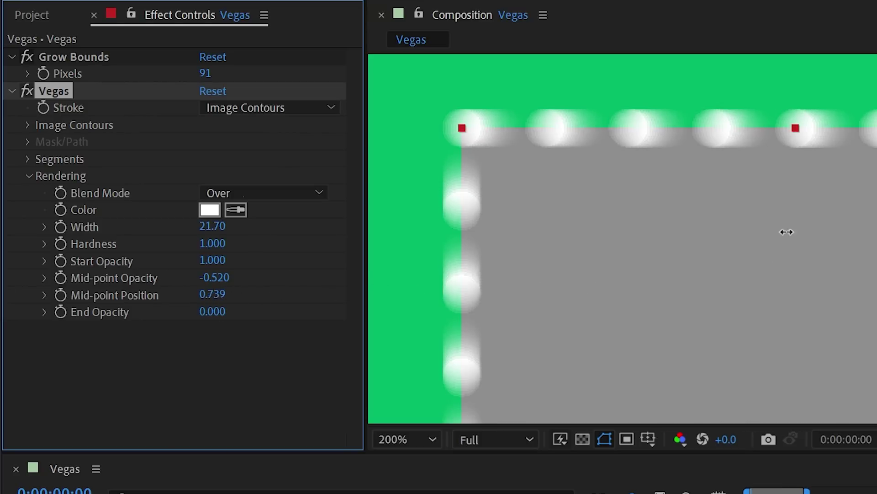
drag(786, 231, 873, 232)
mouse_move(201, 314)
mouse_down()
mouse_move(280, 305)
mouse_move(235, 314)
mouse_move(423, 329)
mouse_up()
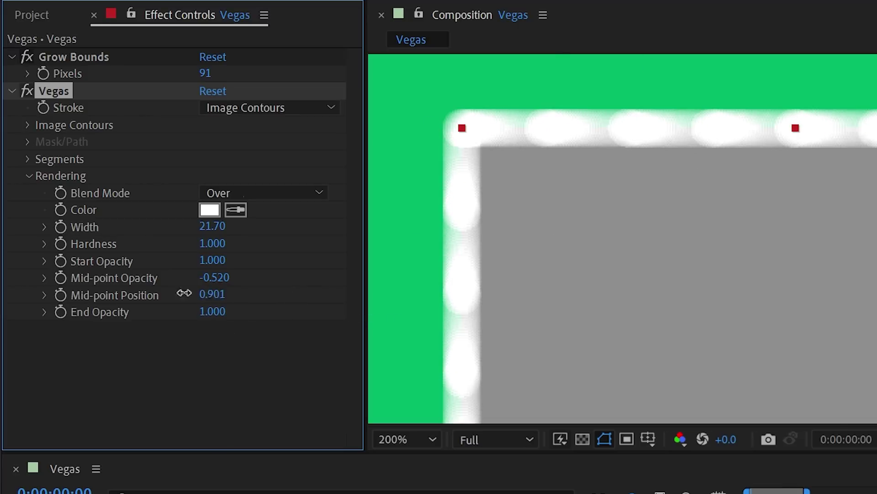
- Try a mid-point position of about 0.659 and a mid-point opacity of -1.000 on the Vegas stroke
mouse_move(184, 293)
mouse_down()
mouse_move(37, 294)
mouse_move(602, 294)
mouse_move(7, 301)
mouse_move(188, 309)
mouse_move(35, 320)
mouse_move(508, 334)
mouse_move(20, 309)
mouse_move(27, 299)
mouse_move(145, 295)
mouse_move(218, 302)
mouse_up()
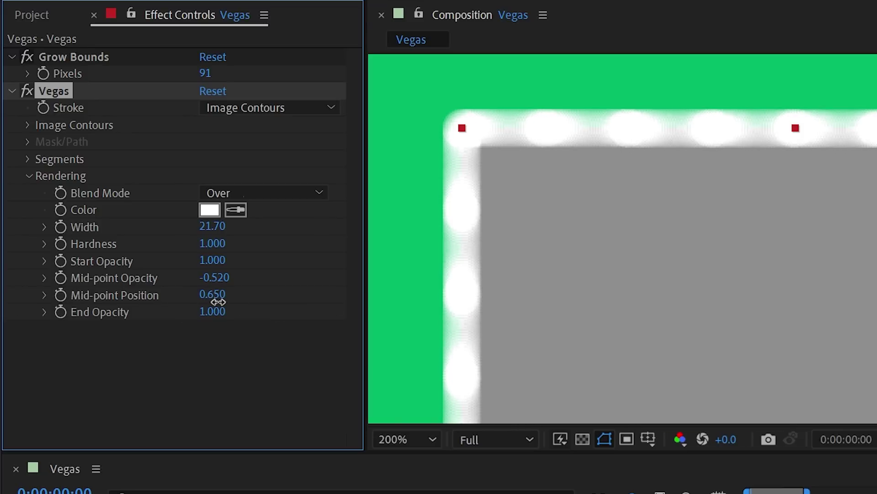
mouse_move(212, 226)
mouse_down()
mouse_move(114, 232)
mouse_move(196, 231)
mouse_up()
drag(214, 277, 170, 280)
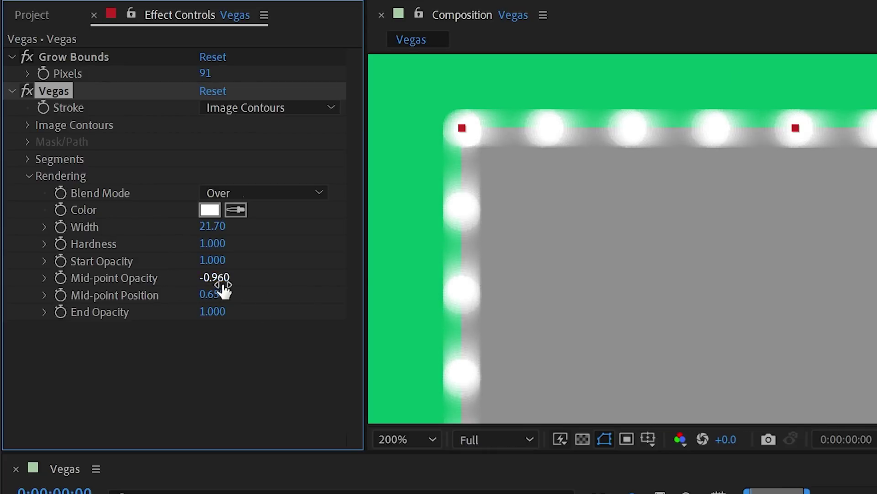
mouse_move(222, 279)
mouse_down()
mouse_move(251, 276)
mouse_move(47, 309)
mouse_up()
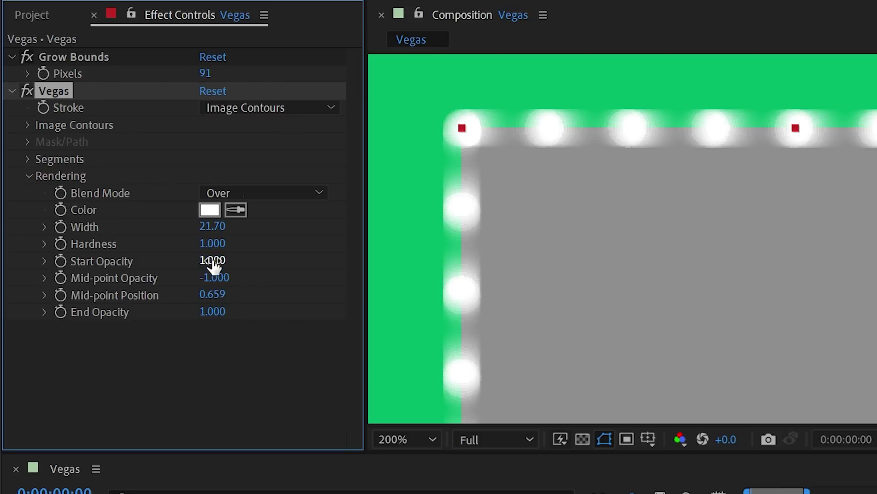
- Set the Vegas stroke's mid-point position to 0.5 and raise its mid-point opacity to about -0.57
drag(212, 294, 189, 303)
click(219, 295)
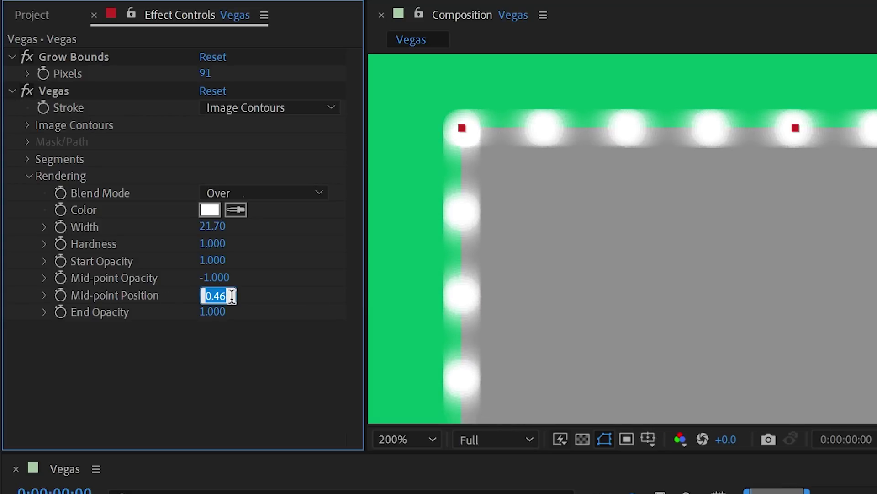
text(.5)
key(Return)
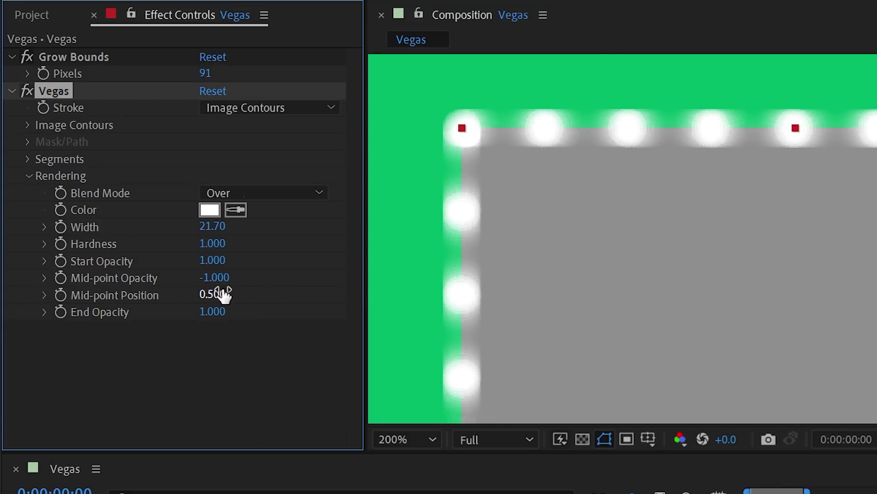
mouse_move(214, 278)
mouse_down()
mouse_move(380, 274)
mouse_move(266, 279)
mouse_up()
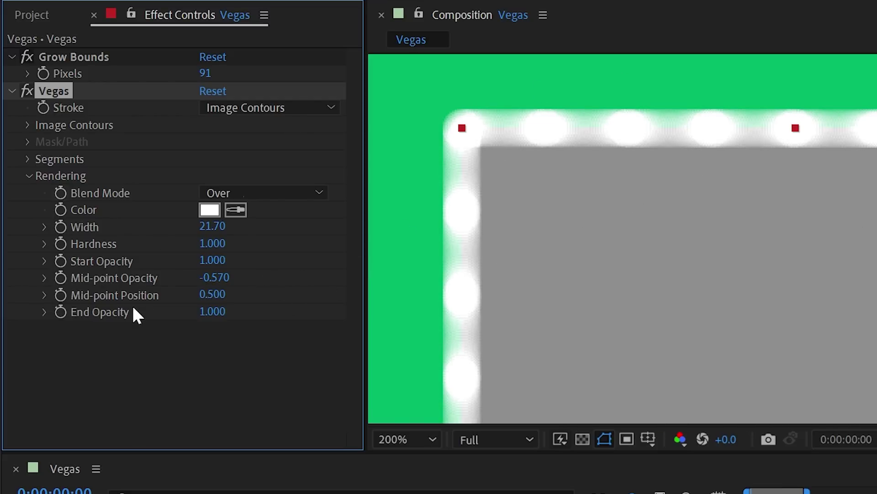
- Reset the Vegas effect to its defaults and set its stroke color to white, FFFFFF
click(213, 91)
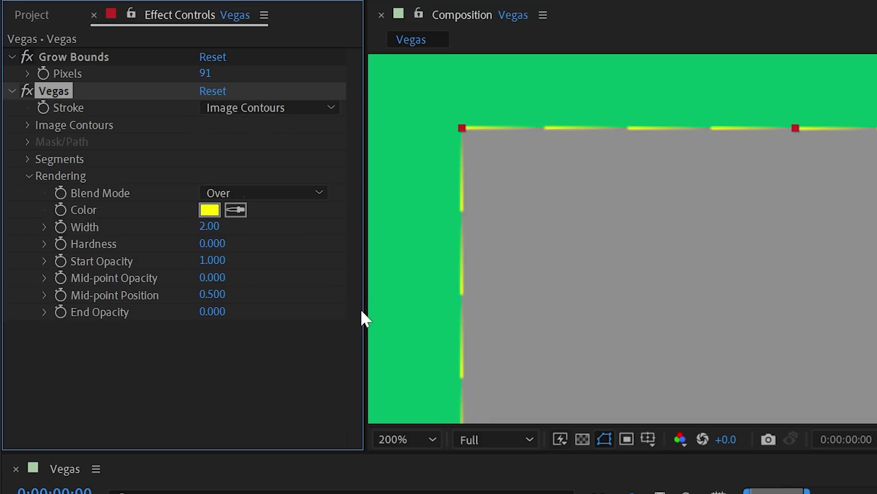
click(209, 210)
text(FFFFFF)
click(653, 193)
- Set the Vegas stroke's width to about 9.90 and its hardness to 1.000, then collapse the Rendering settings
drag(209, 226, 286, 224)
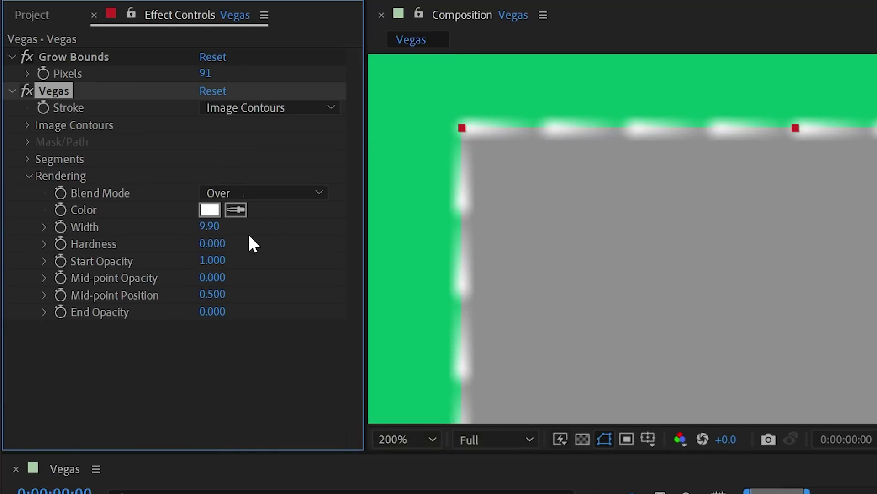
mouse_move(211, 243)
mouse_down()
mouse_move(306, 232)
mouse_move(362, 246)
mouse_move(450, 238)
mouse_up()
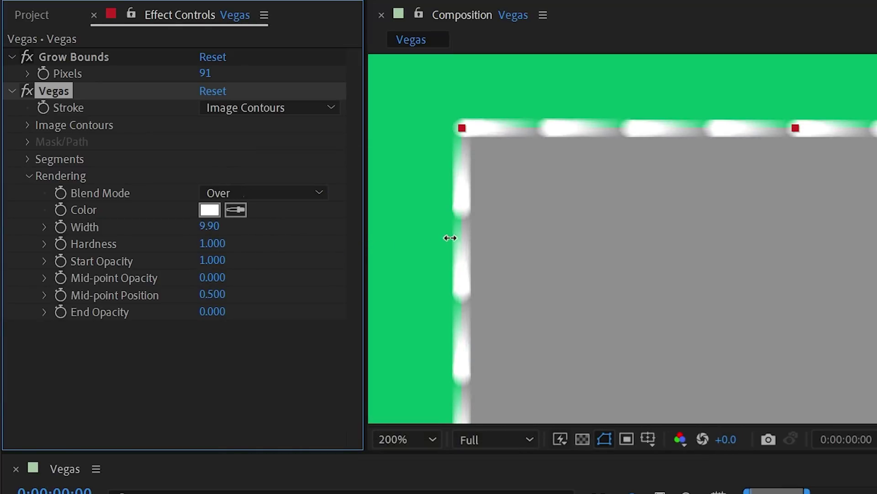
click(60, 175)
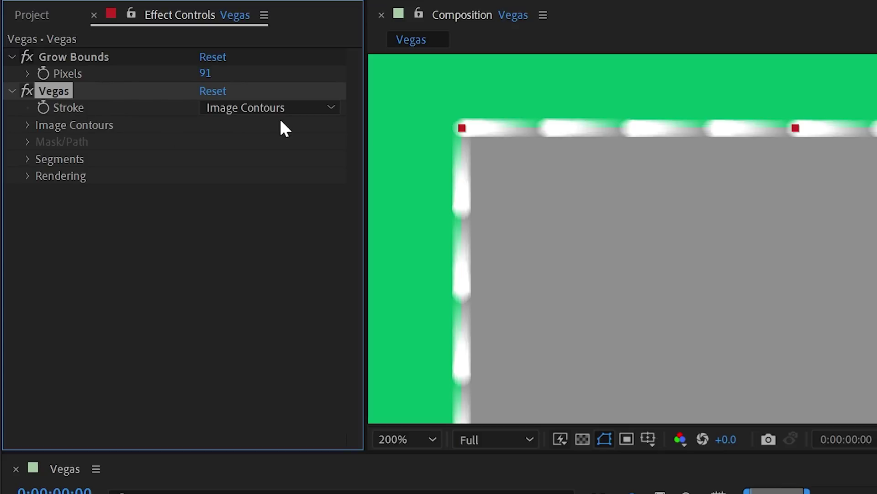
right_click(260, 110)
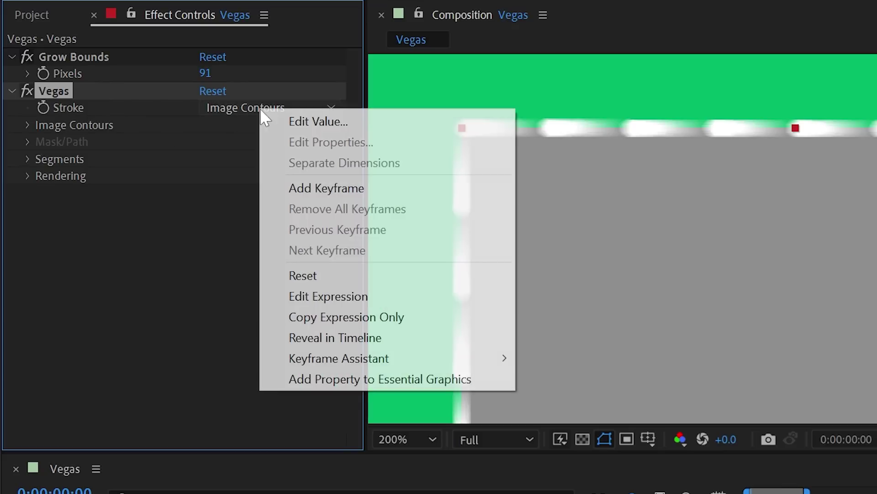
click(260, 109)
click(293, 200)
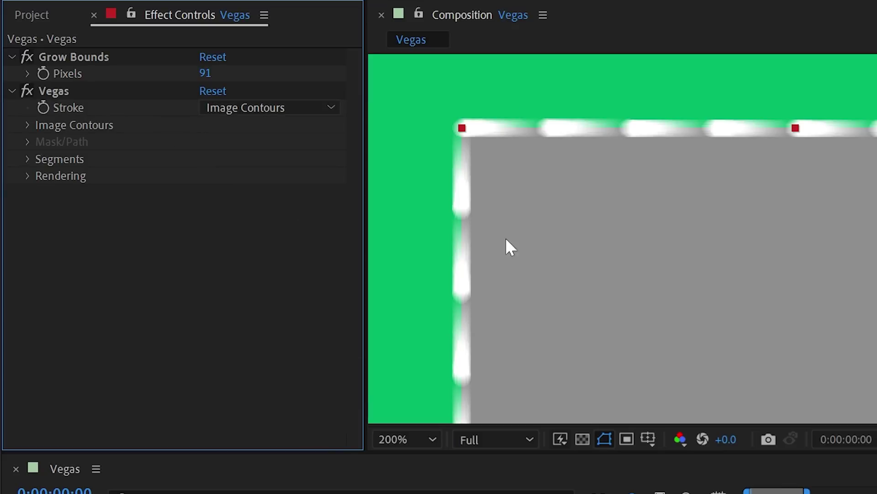
- Draw a circular mask about half the solid's width inside the Vegas solid with the Ellipse tool
scroll(676, 292, down, 2)
drag(684, 296, 582, 227)
scroll(575, 215, up, 1)
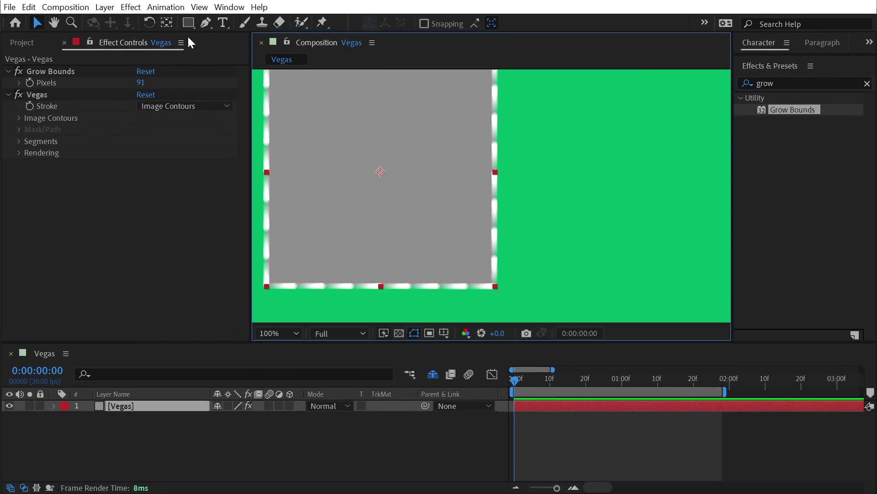
drag(189, 21, 219, 54)
drag(315, 143, 421, 249)
key(v)
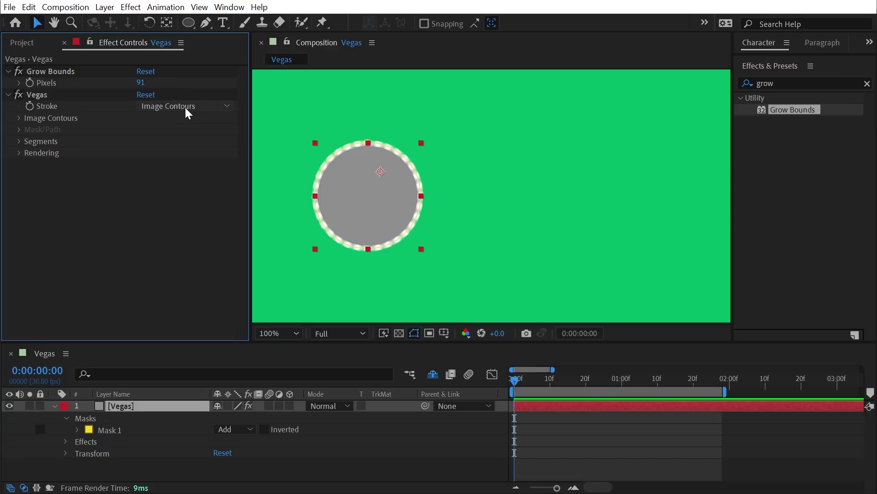
- Move the circular mask up and slightly right, close to the solid's centre
click(42, 95)
double_click(370, 145)
drag(372, 168, 386, 140)
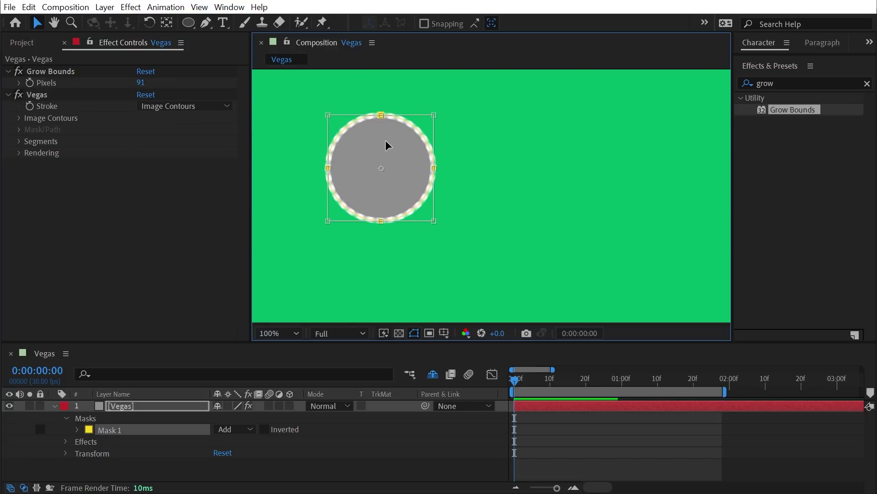
- Set Mask 1's mode to None and reselect the Vegas solid
click(234, 430)
click(240, 444)
click(394, 442)
scroll(410, 150, down, 1)
drag(426, 136, 404, 129)
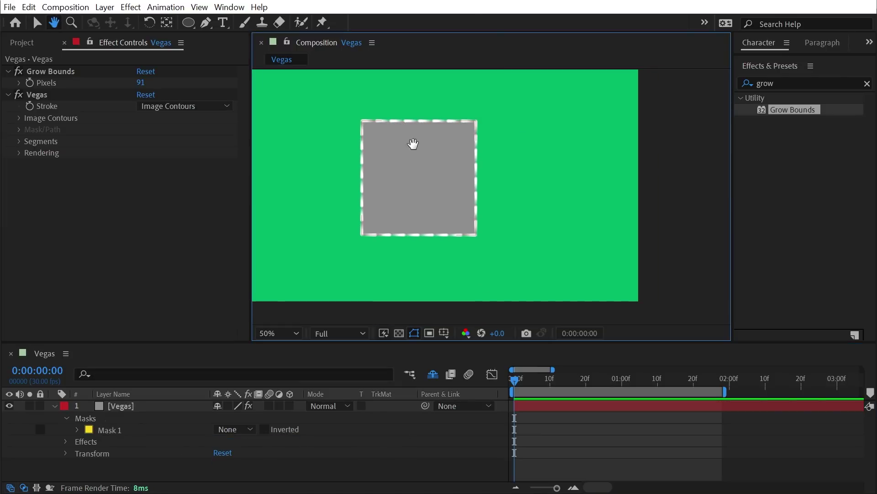
key(v)
click(447, 205)
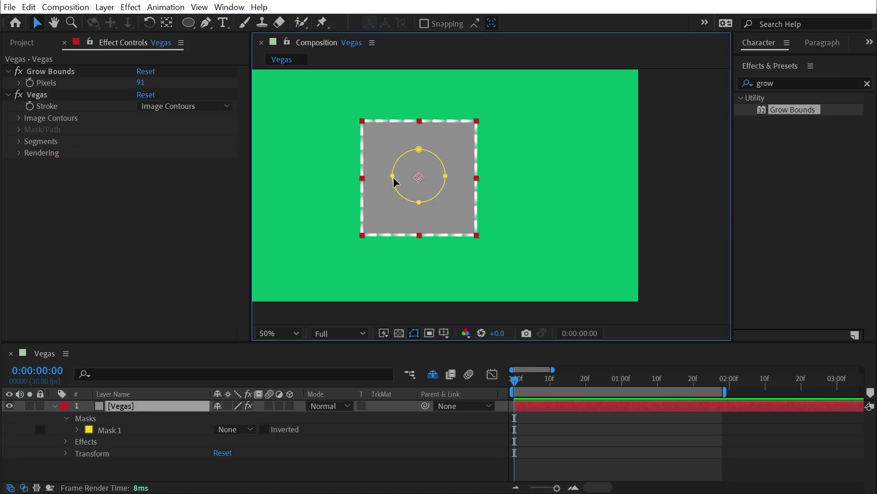
- Switch the Vegas effect's Stroke option to Mask/Path and choose Mask 1 as its path
key(period)
key(h)
drag(385, 160, 424, 196)
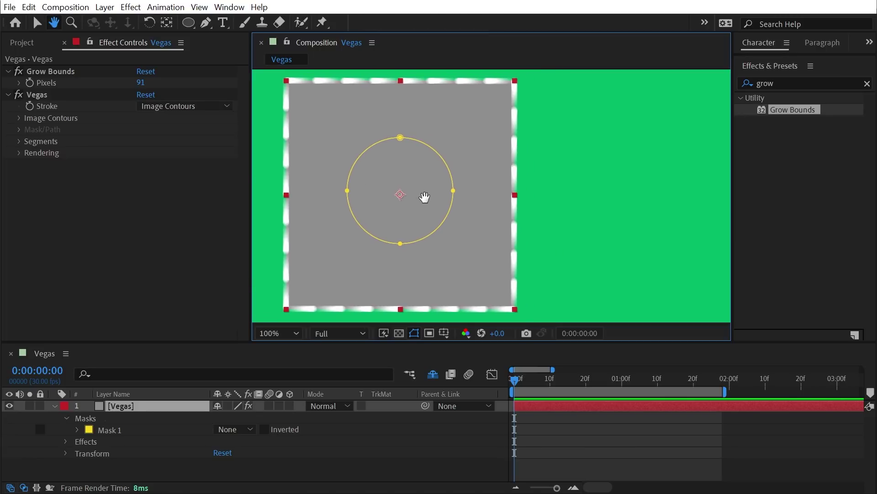
key(v)
click(142, 99)
click(151, 107)
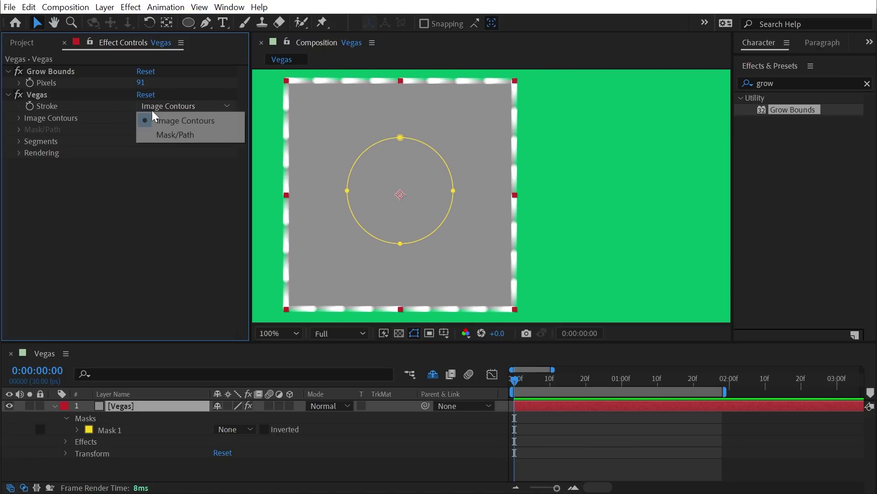
click(168, 133)
click(168, 138)
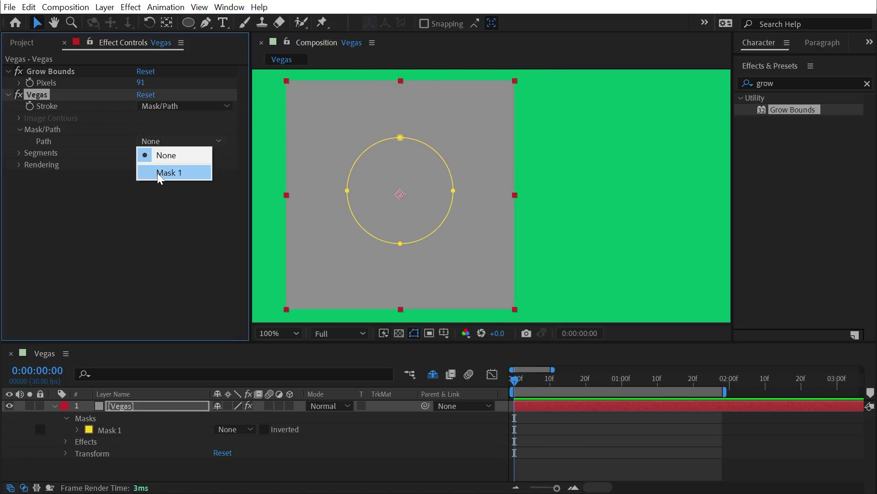
click(158, 171)
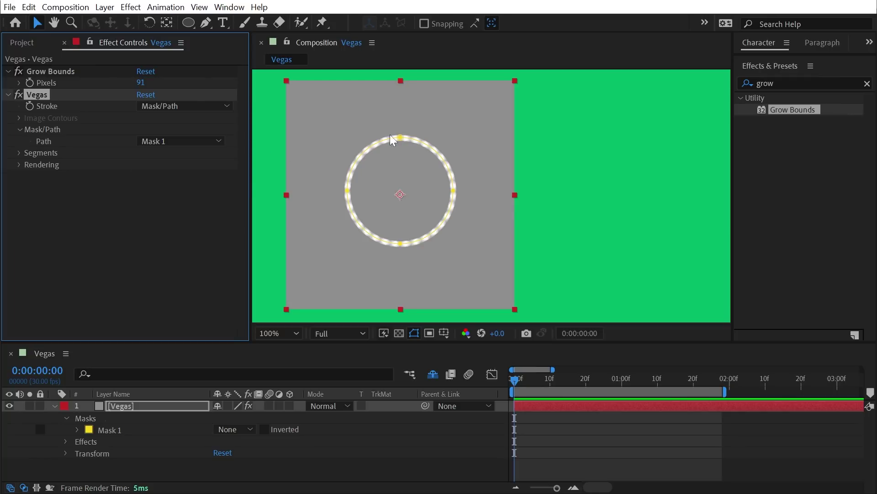
- Move the Mask 1 circle slightly up and to the right on the solid
double_click(403, 138)
mouse_move(414, 169)
mouse_down()
mouse_move(344, 116)
mouse_move(493, 273)
mouse_move(588, 113)
mouse_move(419, 171)
mouse_move(446, 202)
mouse_move(429, 166)
mouse_up()
key(Return)
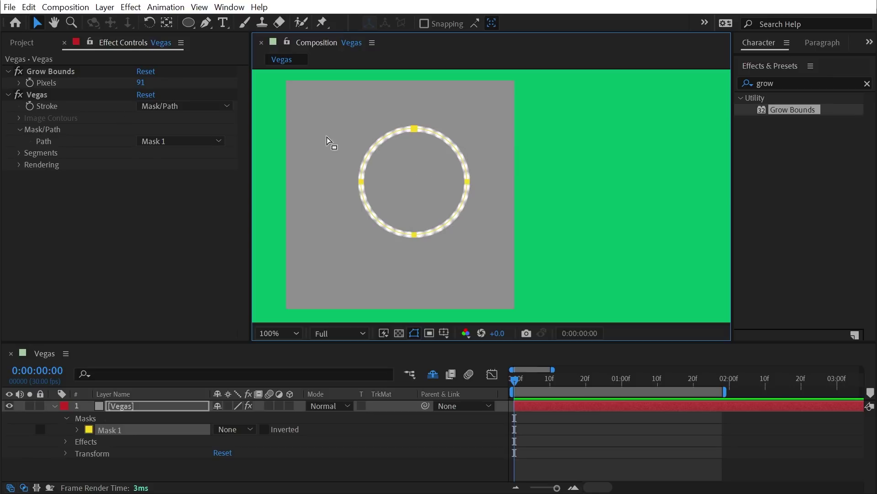
click(161, 141)
click(181, 129)
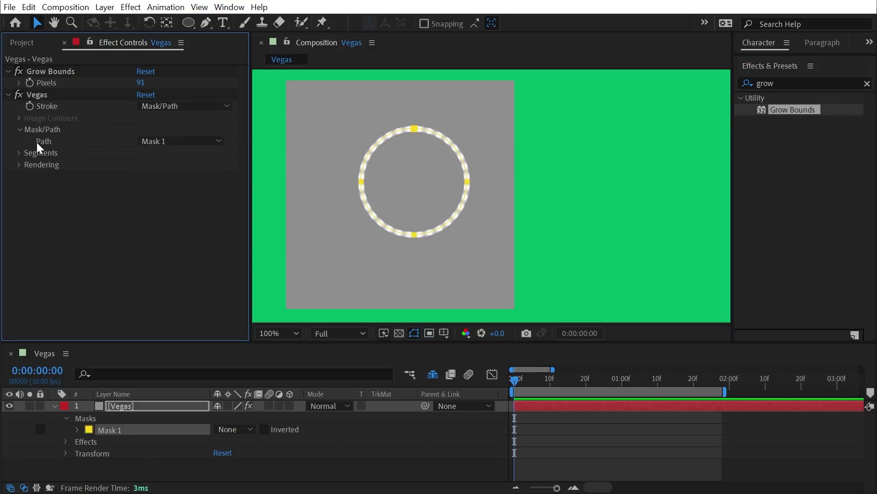
- Duplicate Mask 1 and move the copy to the solid's lower-left area
click(419, 130)
key(ctrl+d)
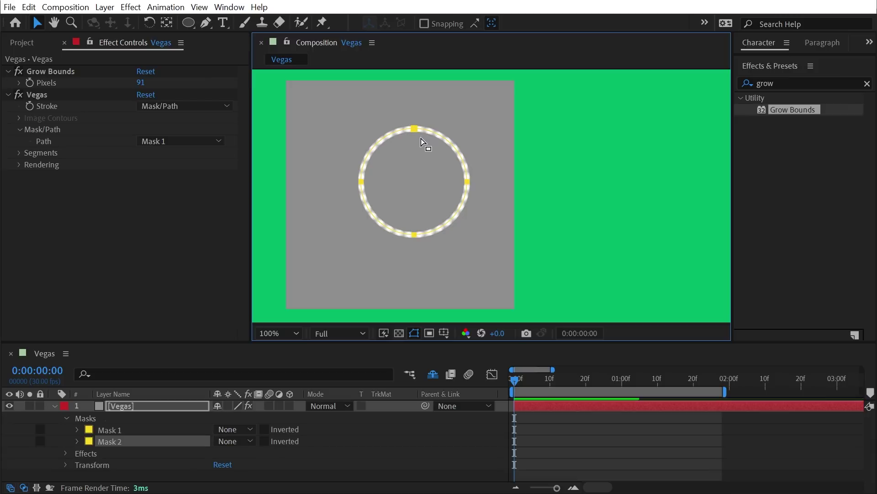
double_click(415, 130)
drag(434, 150, 367, 235)
key(Return)
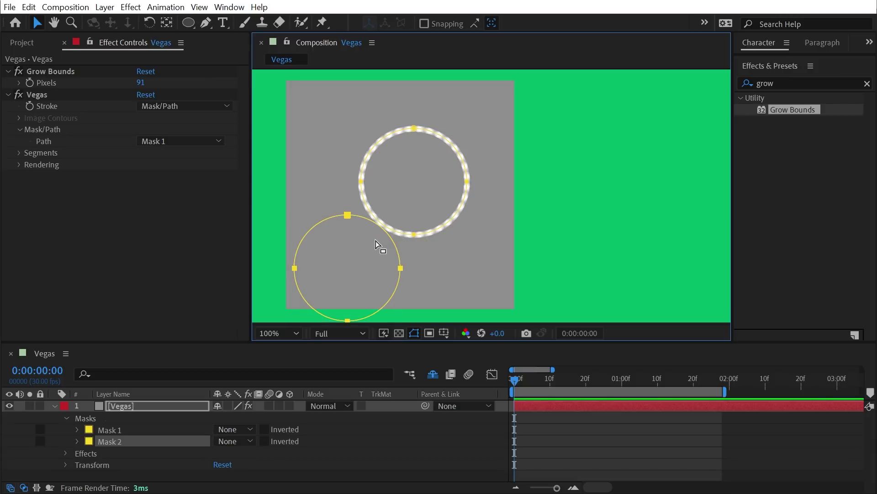
- Choose Mask 2 as the Vegas path and move that circle up until it lies fully within the solid
click(159, 137)
click(168, 182)
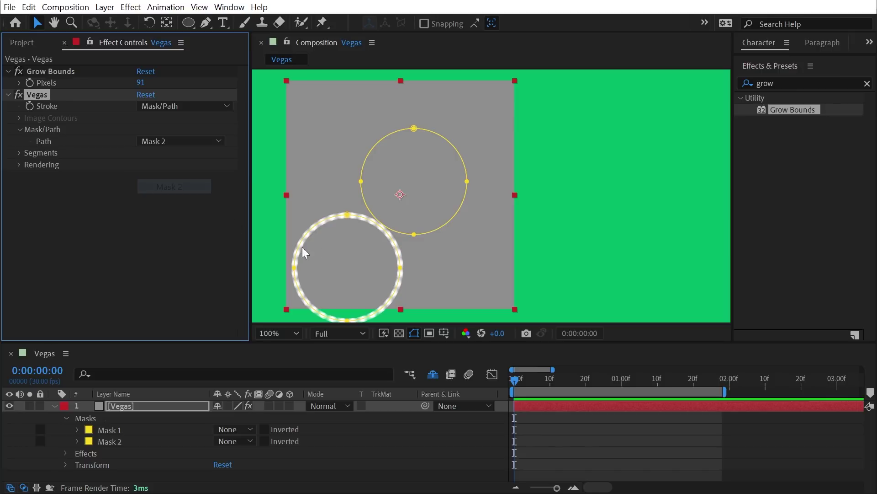
drag(350, 219, 348, 184)
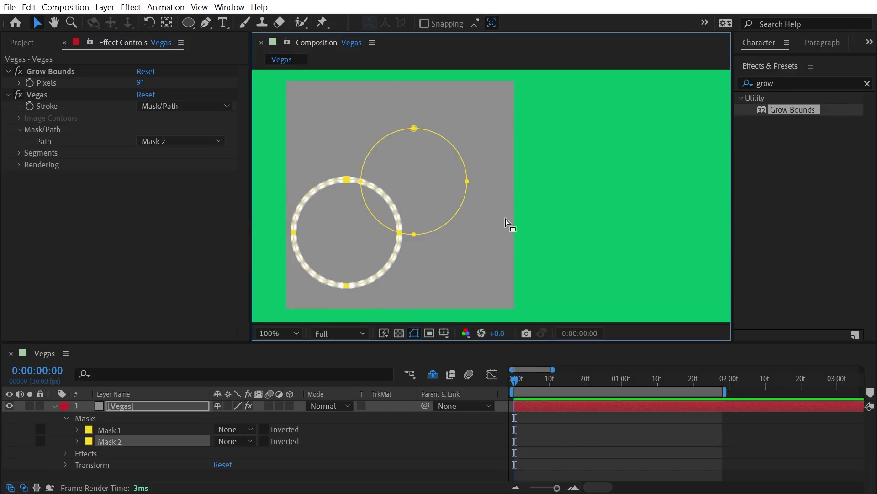
- Delete both masks from the Vegas solid and return the effect's Stroke option to Image Contours
shift+click(109, 431)
key(Delete)
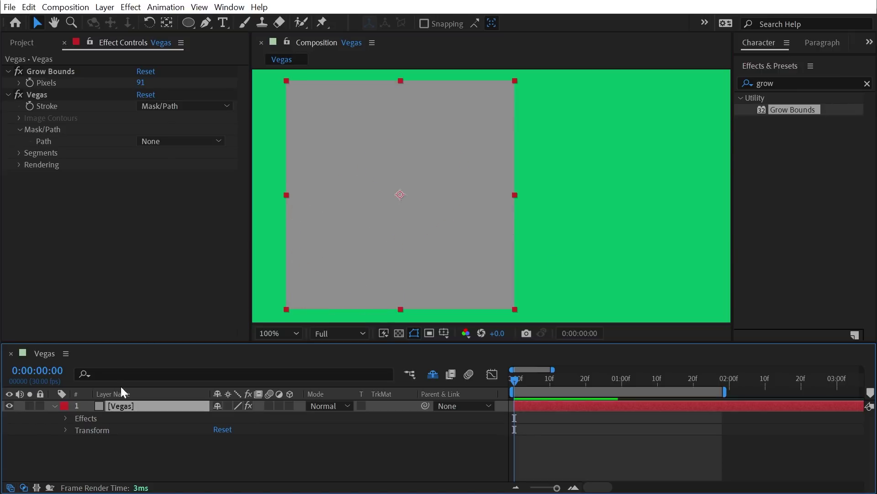
click(158, 105)
click(163, 119)
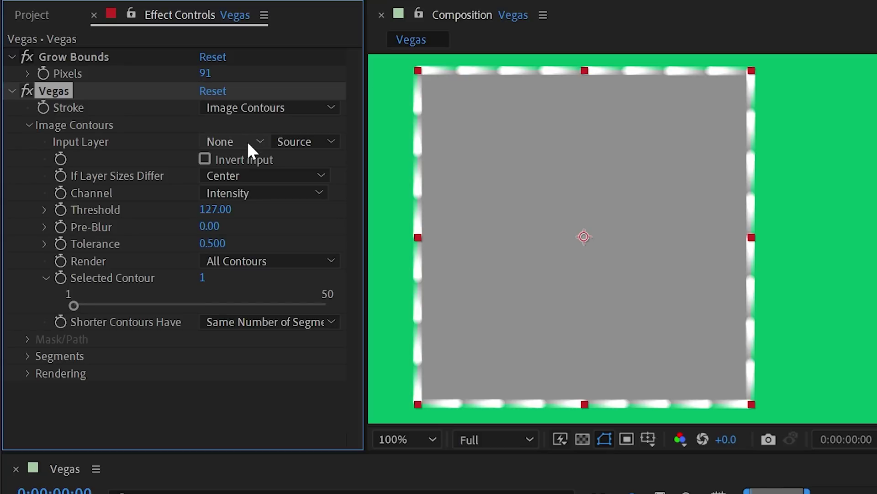
- Add JakeInMotion_Face.ai from the project to the Vegas composition and place it to the right of the solid
click(28, 15)
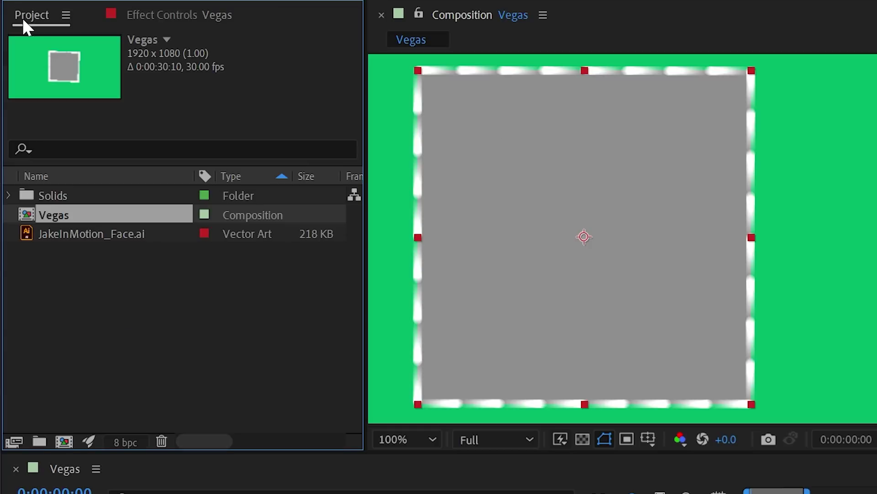
drag(72, 233, 686, 220)
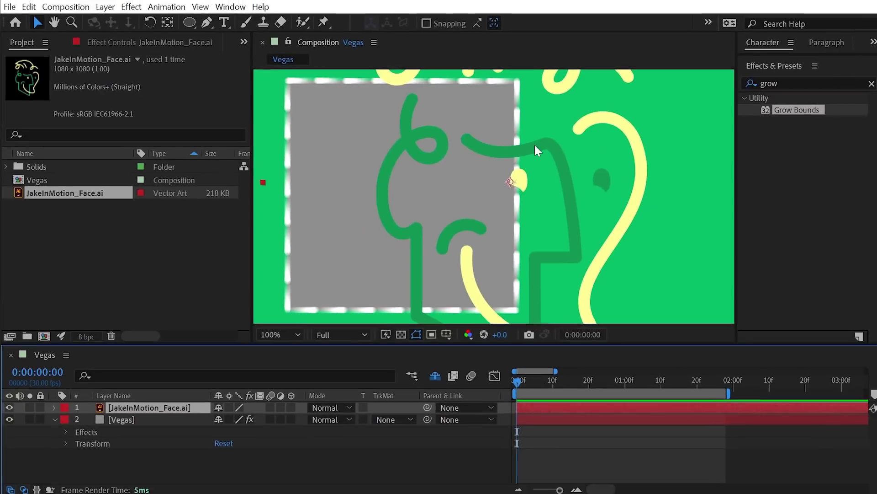
scroll(534, 148, down, 1)
drag(535, 194, 590, 185)
- Set the Vegas solid's Image Contours input layer to JakeInMotion_Face.ai
click(417, 196)
key(F3)
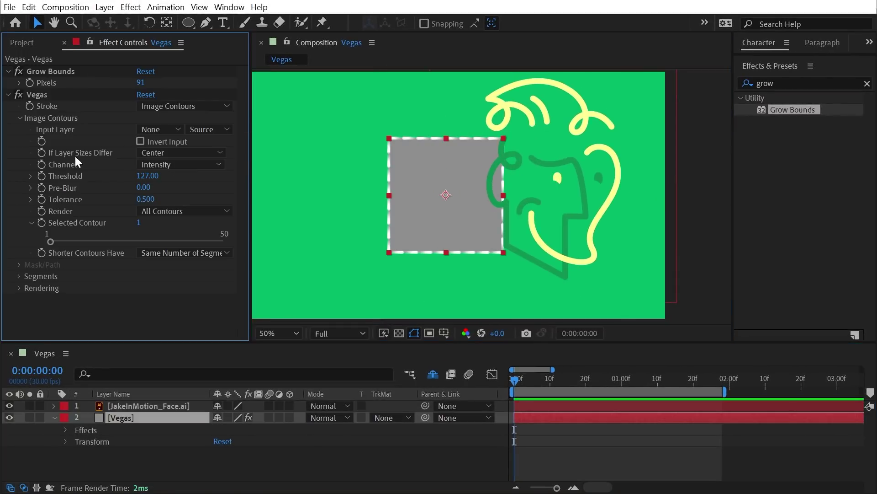
click(156, 129)
click(187, 160)
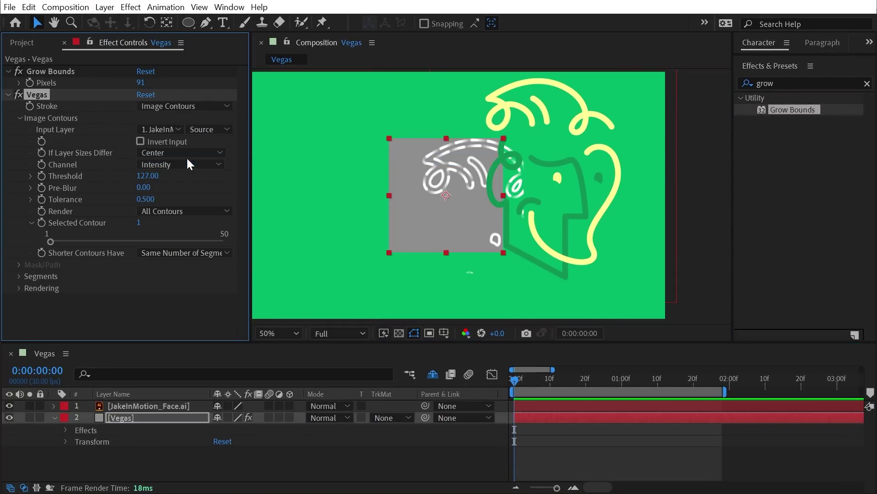
- Try moving the face artwork lower in the composition, undo the move and reselect the Vegas solid
drag(583, 168, 573, 232)
key(ctrl+z)
click(442, 217)
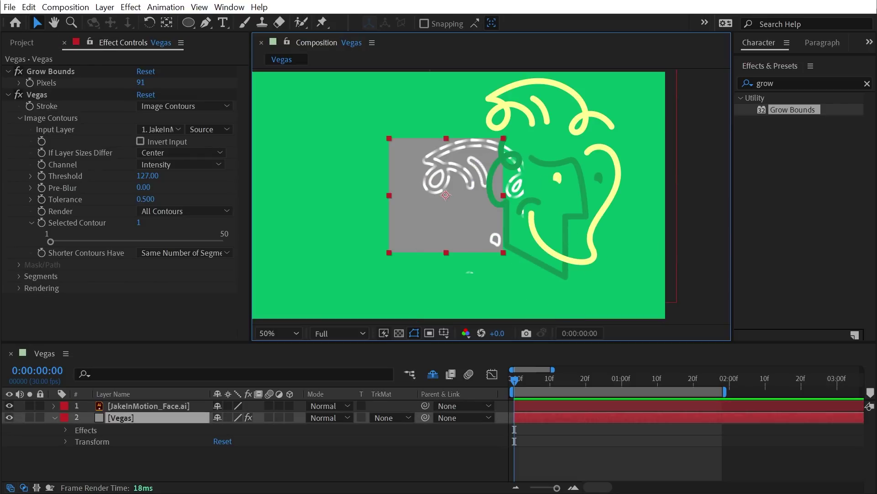
- Remove the Grow Bounds effect and move the solid left, clear of the face artwork
click(19, 71)
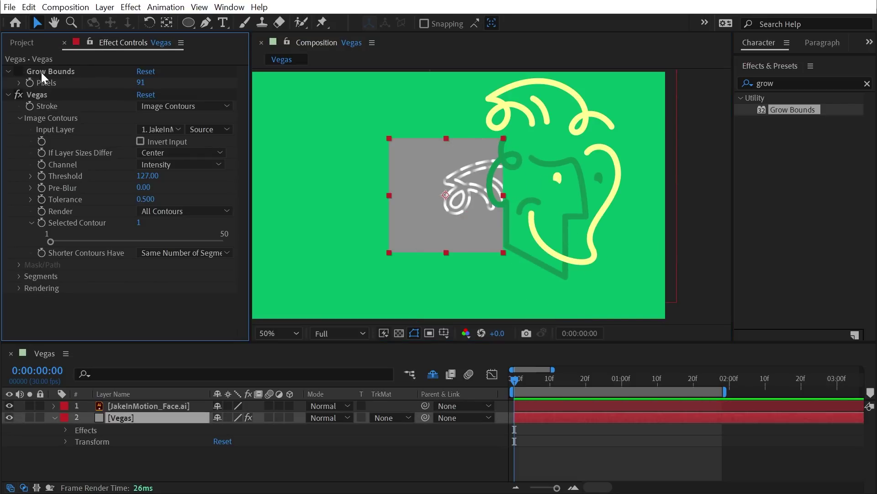
click(41, 71)
key(Delete)
drag(407, 147, 313, 159)
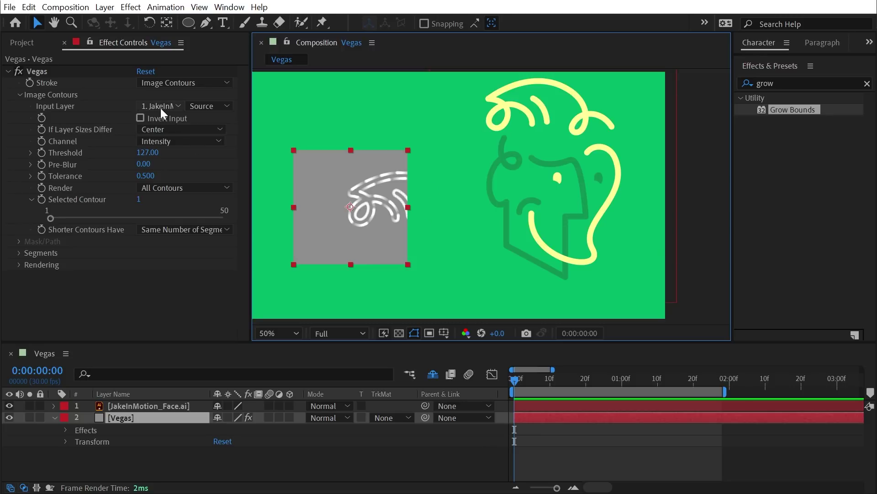
- Resize the Vegas solid to the composition's full size and position it so the outlined face fits in frame
click(105, 7)
click(142, 42)
click(402, 328)
click(448, 442)
key(comma)
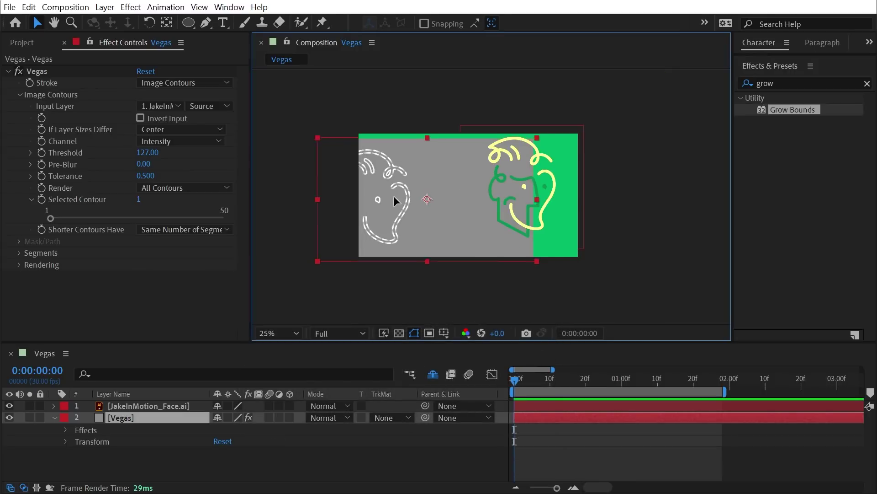
key(period)
key(h)
drag(461, 160, 499, 180)
key(v)
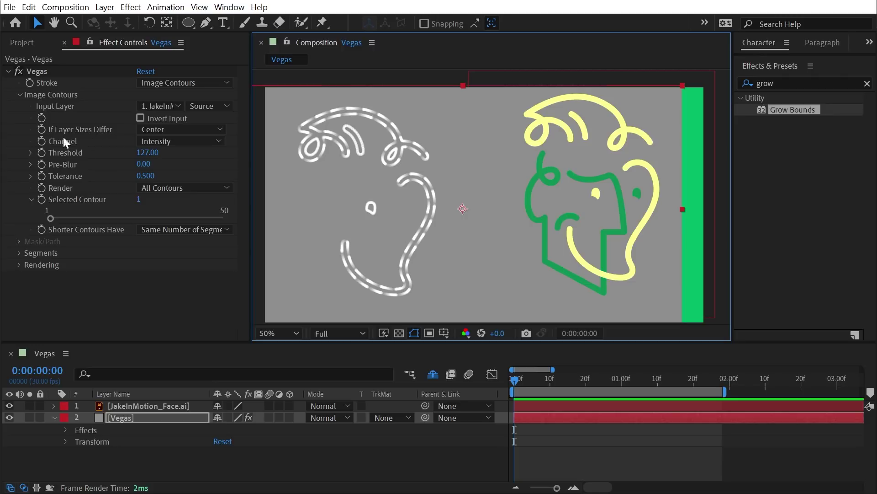
- Set the Vegas effect's Image Contours channel to Alpha
click(196, 143)
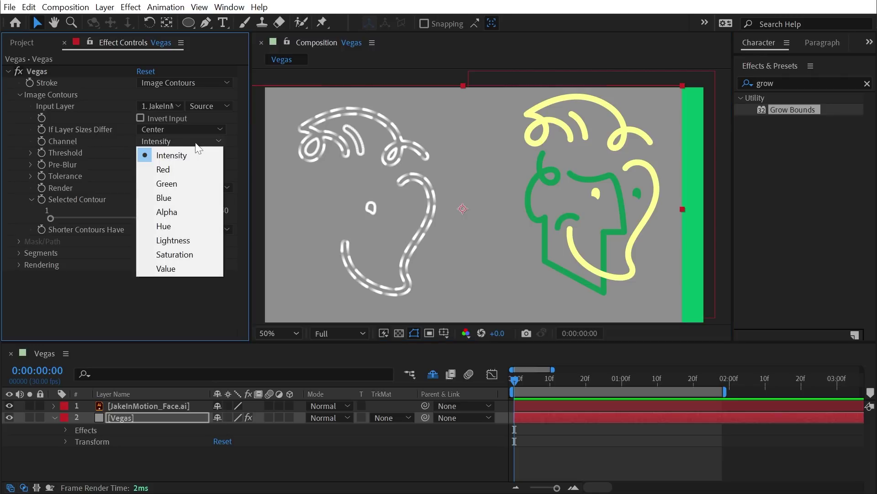
click(192, 212)
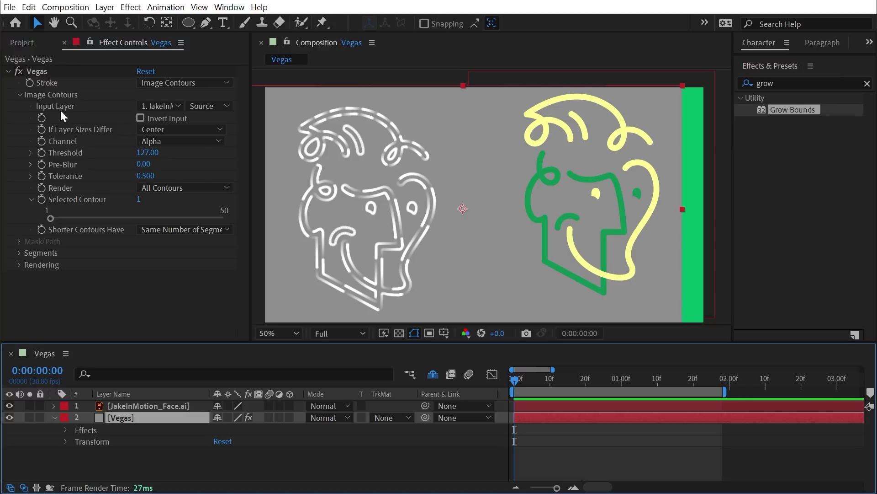
click(414, 211)
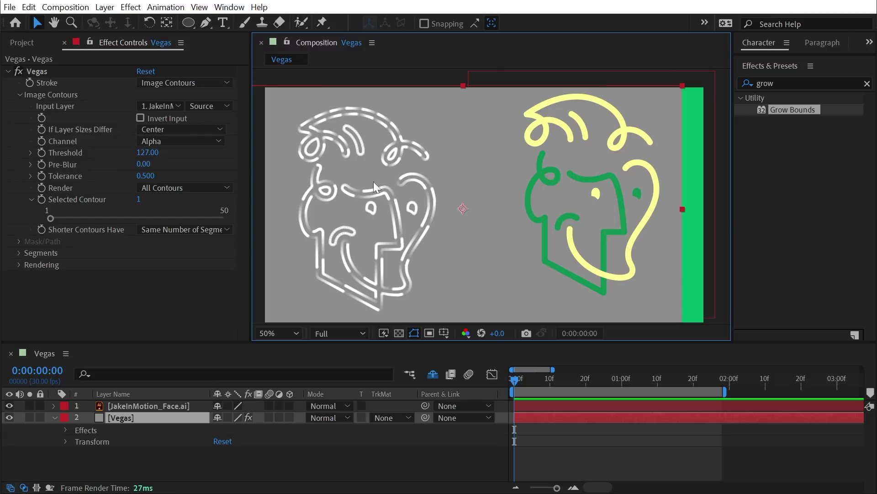
- Delete the Vegas solid and move the face artwork to the horizontal centre of the composition
key(Delete)
drag(609, 172, 465, 187)
- Find the Vegas effect and apply it directly to the JakeInMotion_Face.ai layer
click(793, 83)
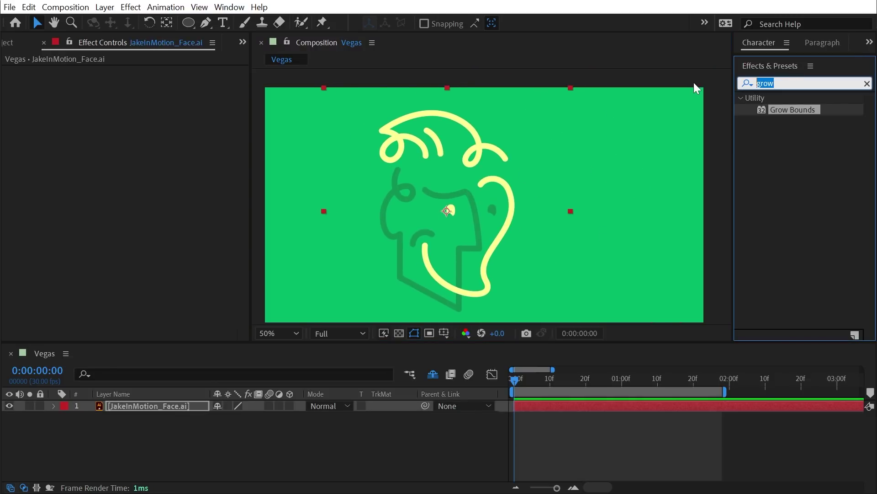
text(vegas)
double_click(776, 110)
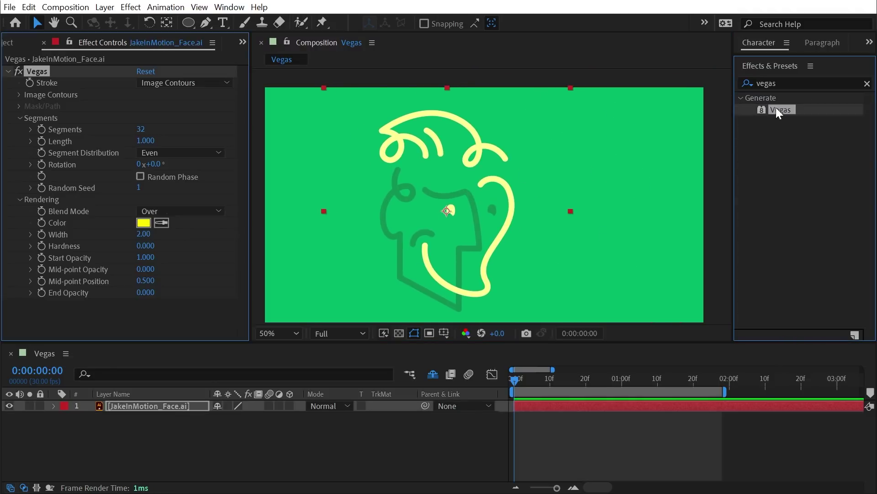
- Style the Vegas stroke on the face layer with white (FFFFFF), a Width of 15.50 and a Hardness of 1.000
click(143, 222)
text(FFFFFF)
click(456, 167)
drag(148, 236, 288, 234)
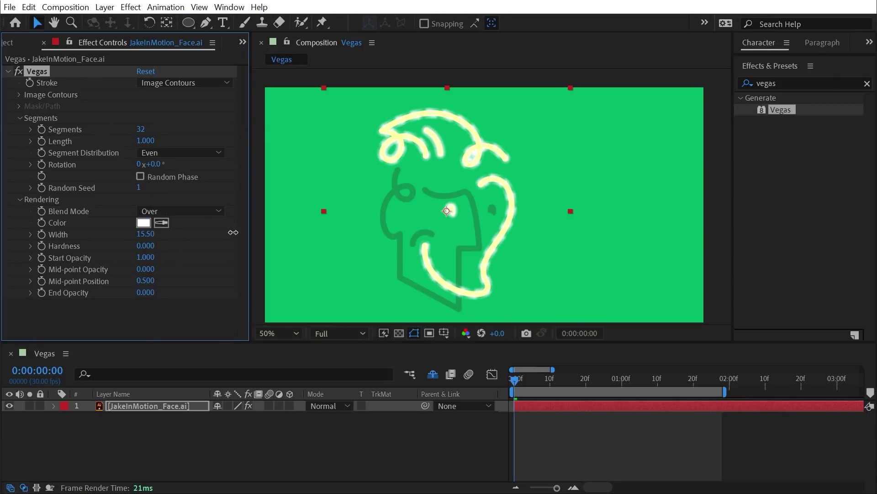
drag(145, 248, 423, 260)
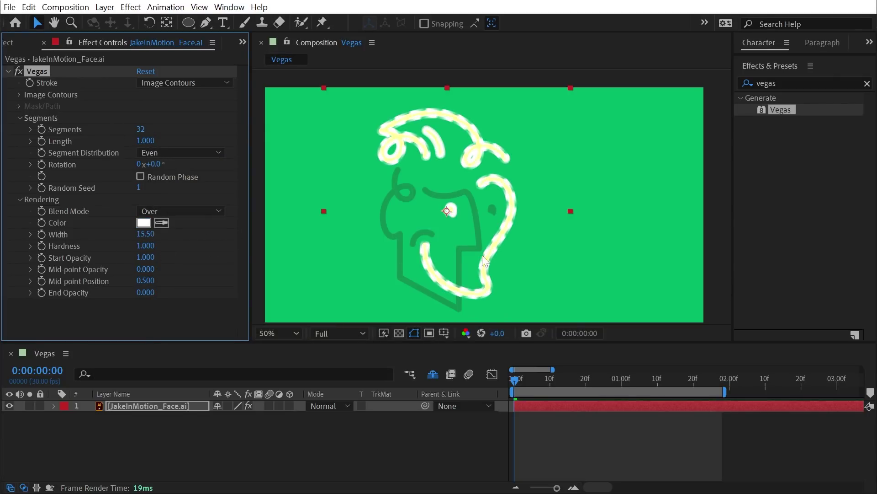
- Reduce the Vegas stroke Width to 10.70 and recolour it pink, FF3DA1
drag(152, 234, 103, 235)
click(144, 223)
drag(328, 149, 611, 219)
drag(507, 297, 467, 329)
drag(574, 286, 651, 252)
drag(687, 407, 664, 263)
drag(602, 263, 588, 218)
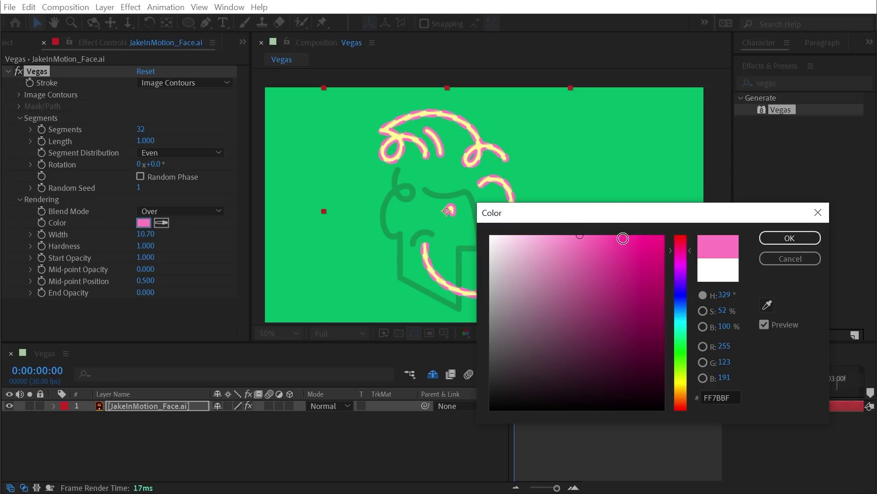
drag(622, 236, 634, 238)
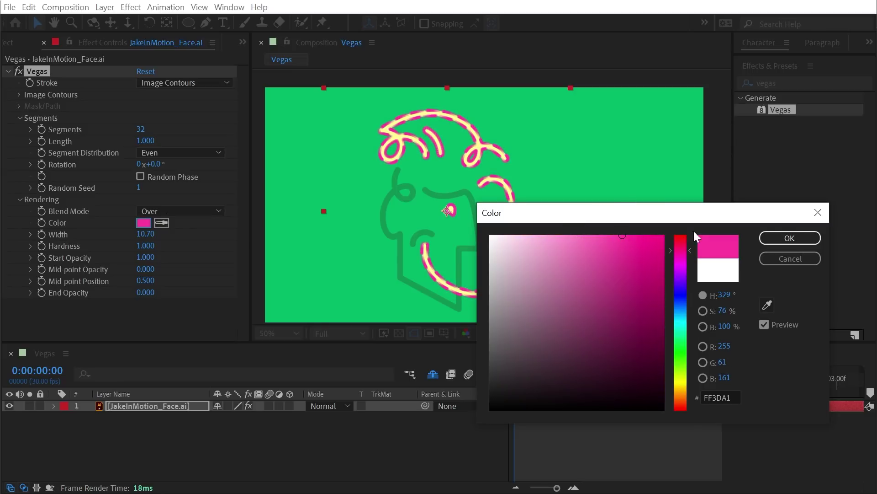
click(790, 237)
- Set the Channel of the face layer's Vegas Image Contours to Alpha
click(20, 94)
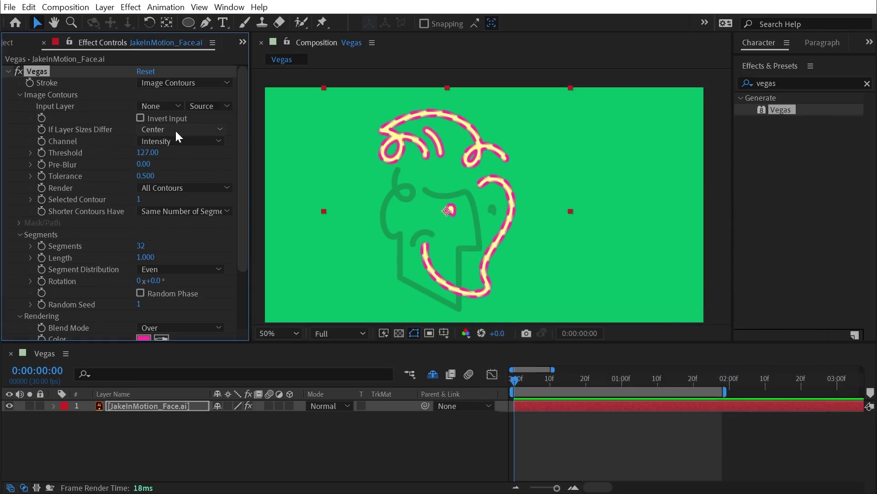
click(163, 142)
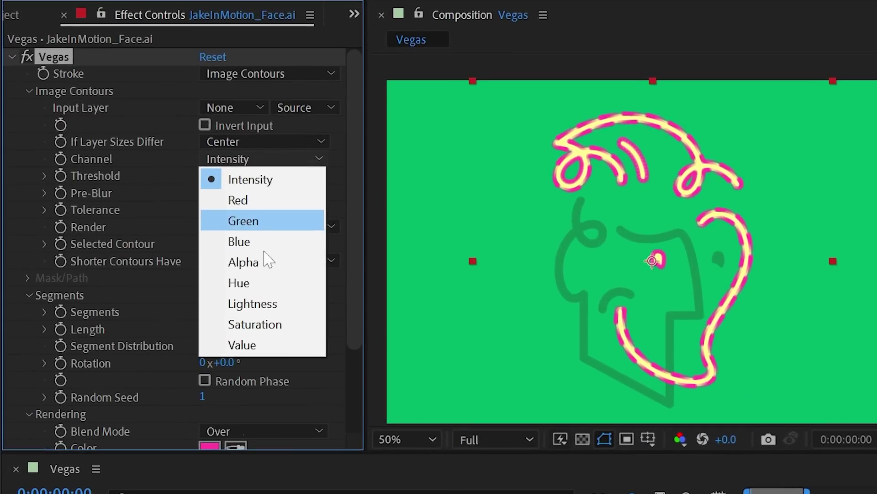
click(269, 262)
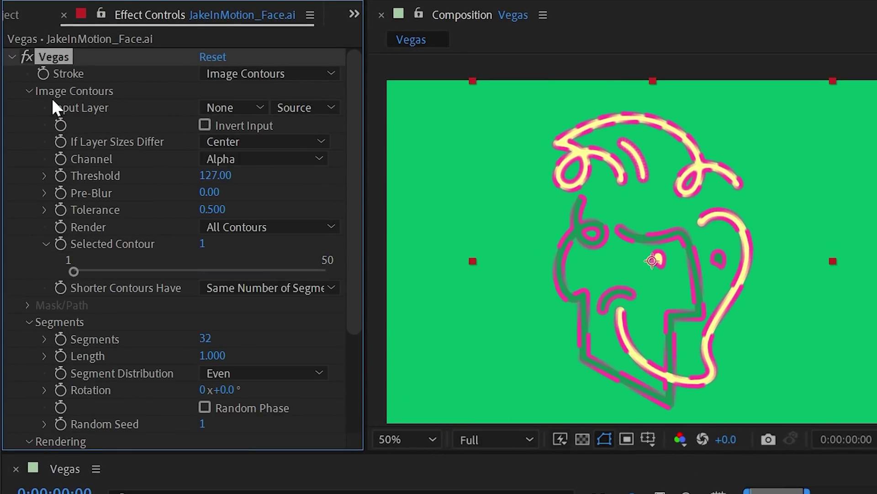
- Compare the face artwork at 100% zoom with the Vegas effect switched off and on again
click(28, 57)
key(period)
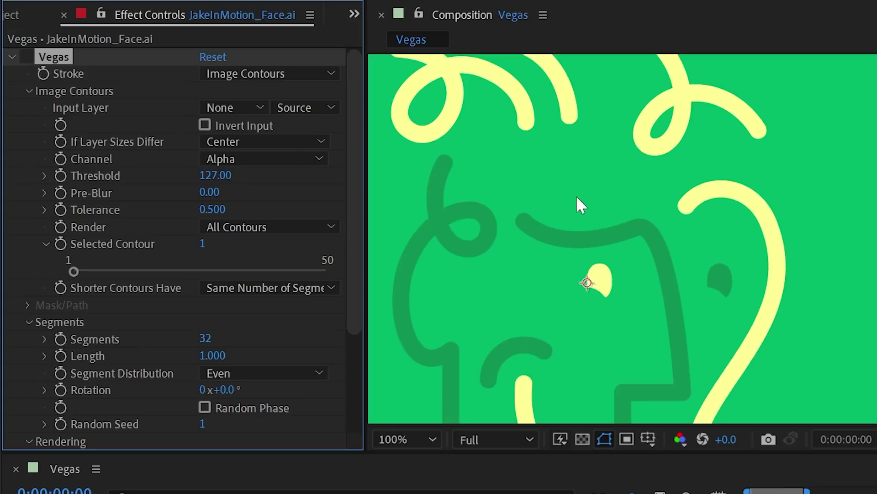
click(27, 57)
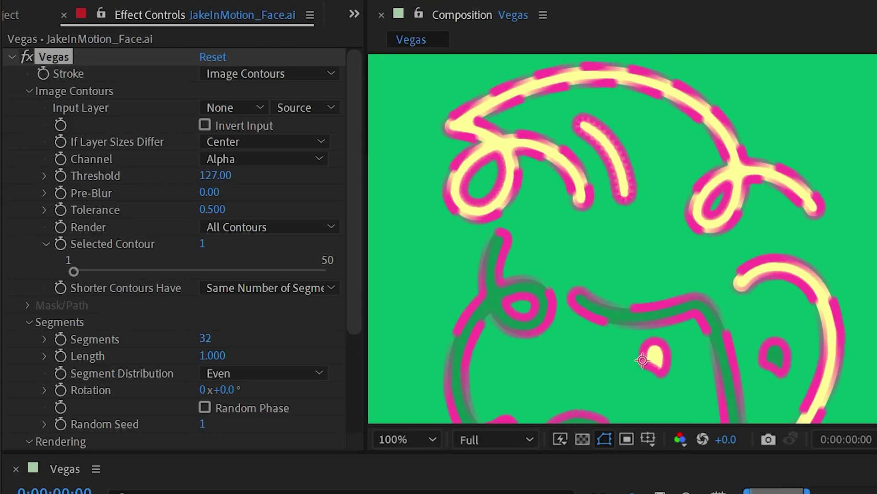
- Add a Fast Box Blur with a Blur Radius of 15.4 ahead of Vegas and disable it after checking the contours
drag(272, 121, 105, 52)
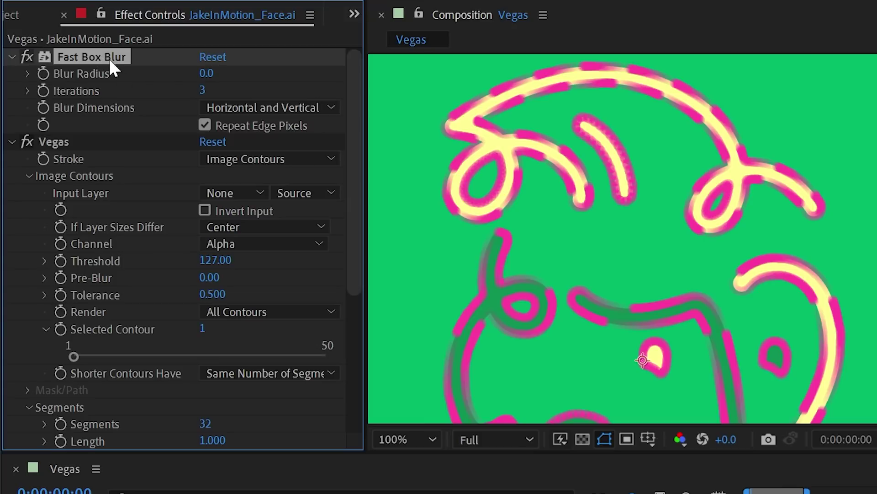
drag(205, 73, 269, 73)
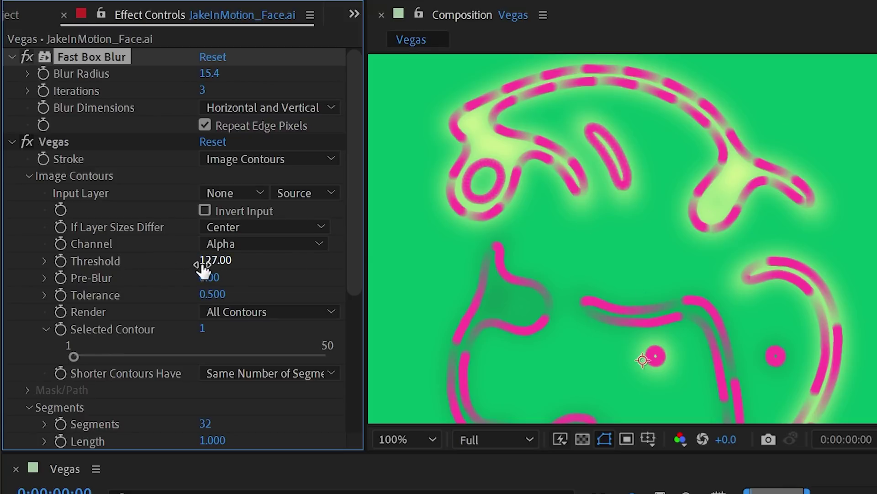
drag(203, 269, 219, 295)
click(28, 56)
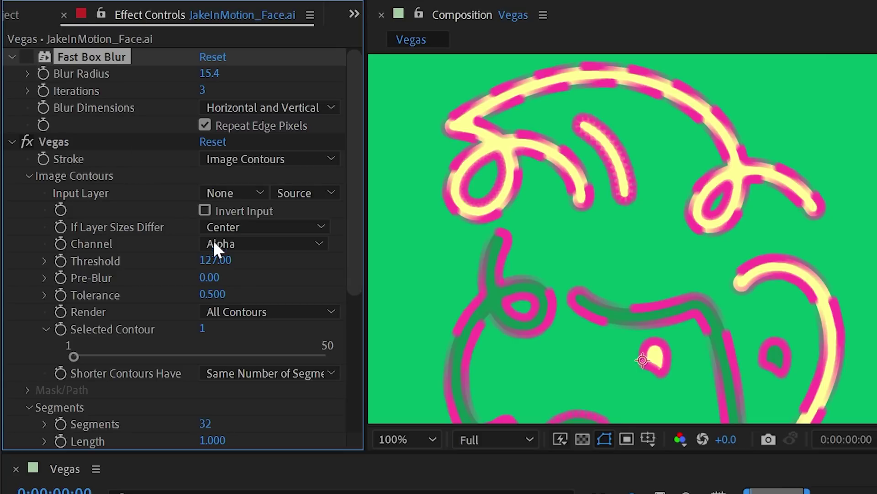
- Try a Vegas Pre-Blur of 44.90 on the face contours and undo it
drag(212, 278, 722, 253)
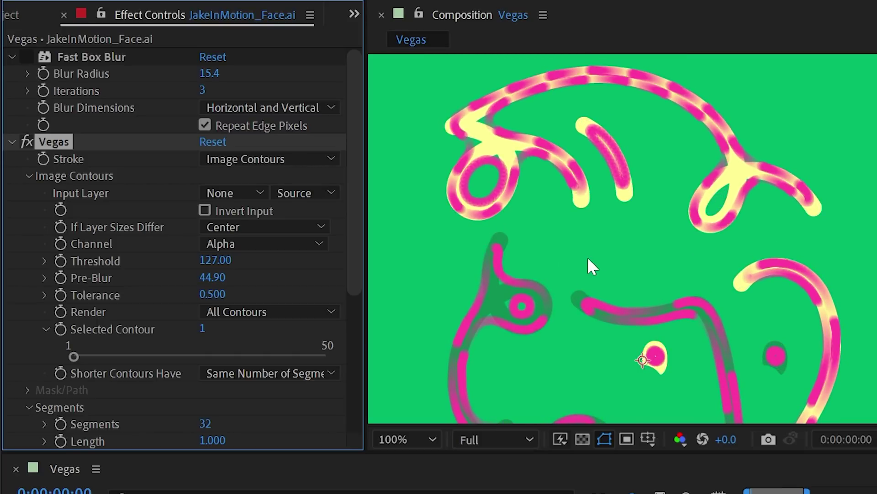
key(ctrl+z)
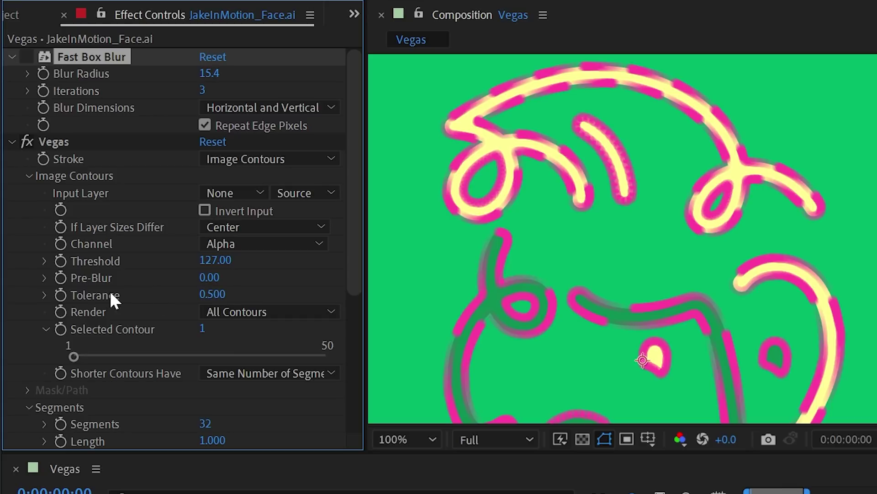
drag(365, 279, 157, 292)
key(ctrl+z)
- Raise the Vegas contour Tolerance to 4.980 and inspect the hair outlines at 200% zoom
scroll(549, 146, up, 1)
drag(599, 95, 874, 269)
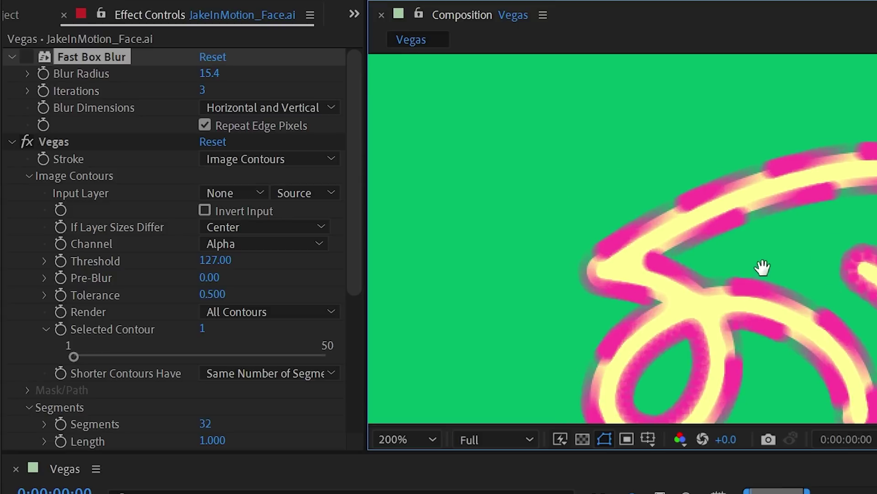
drag(764, 268, 562, 288)
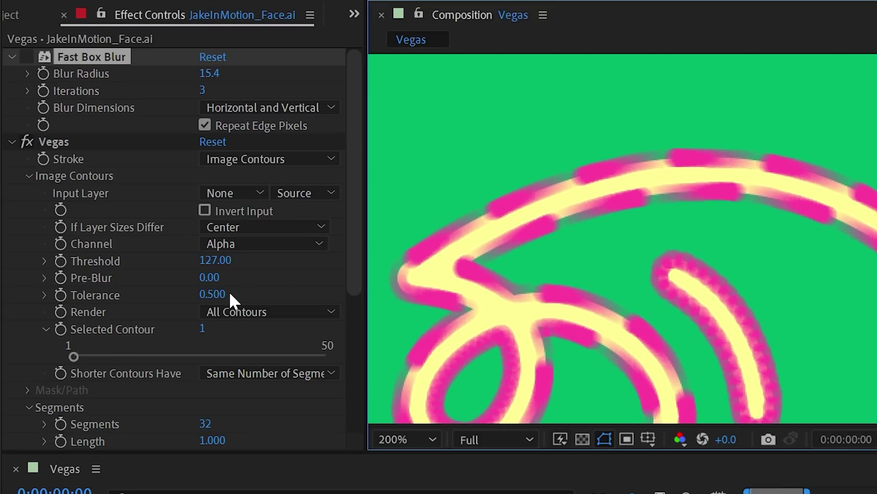
mouse_move(208, 294)
mouse_down()
mouse_move(651, 288)
mouse_move(810, 276)
mouse_up()
mouse_move(654, 338)
mouse_down()
mouse_move(535, 121)
mouse_move(524, 229)
mouse_up()
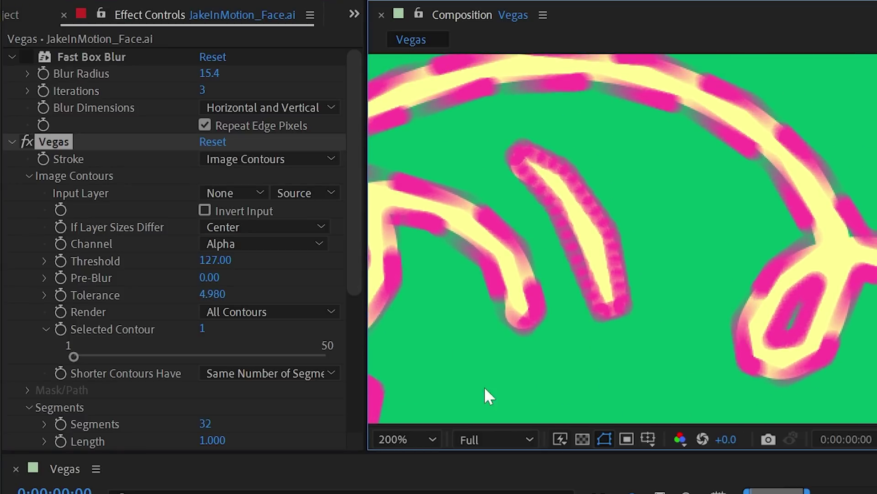
- Make the Vegas stroke solid with Mid-point Opacity and End Opacity at 1, and reduce its Width to 3.70
scroll(138, 400, down, 5)
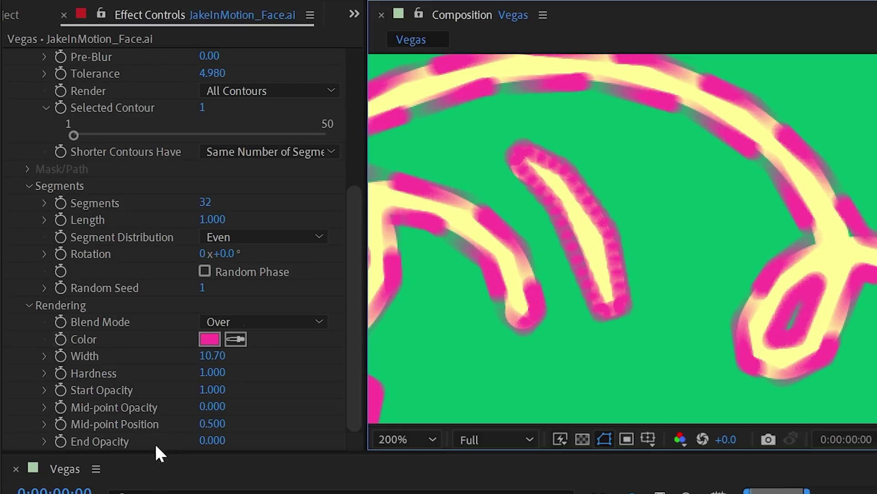
click(220, 404)
text(1)
key(Tab)
key(Tab)
text(1)
key(Return)
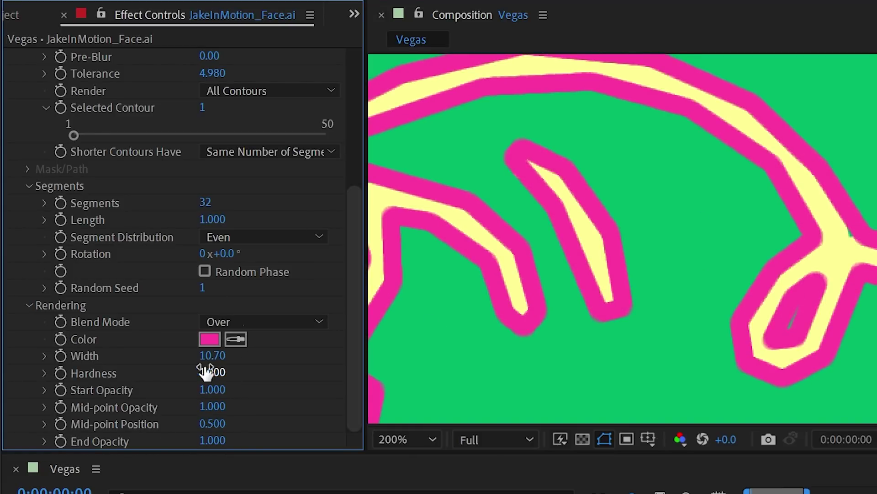
mouse_move(206, 356)
mouse_down()
mouse_move(123, 359)
mouse_move(155, 358)
mouse_move(146, 366)
mouse_up()
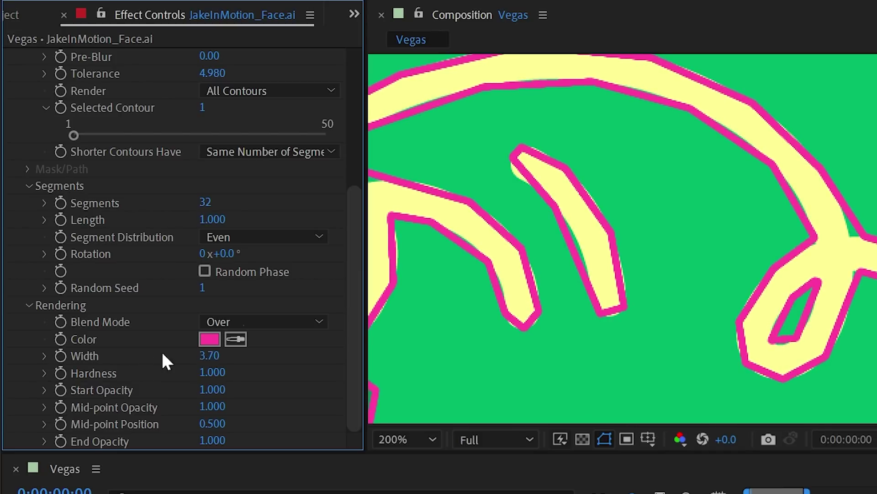
- Try a Vegas contour Tolerance of 5.000 and settle on 0.000
drag(572, 120, 717, 168)
scroll(120, 251, up, 5)
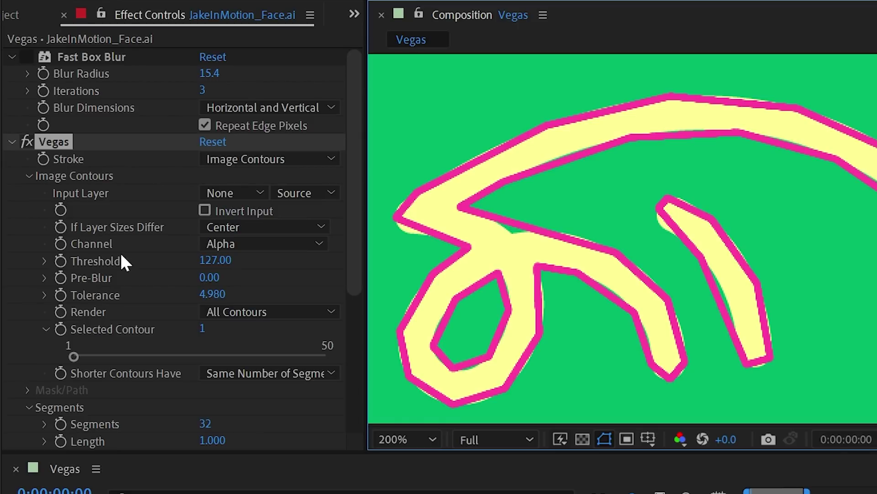
drag(213, 294, 317, 284)
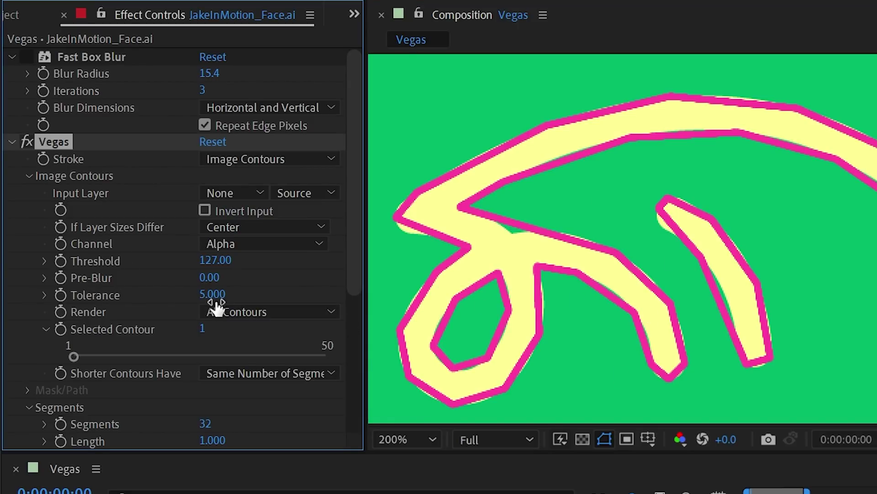
drag(202, 299, 59, 304)
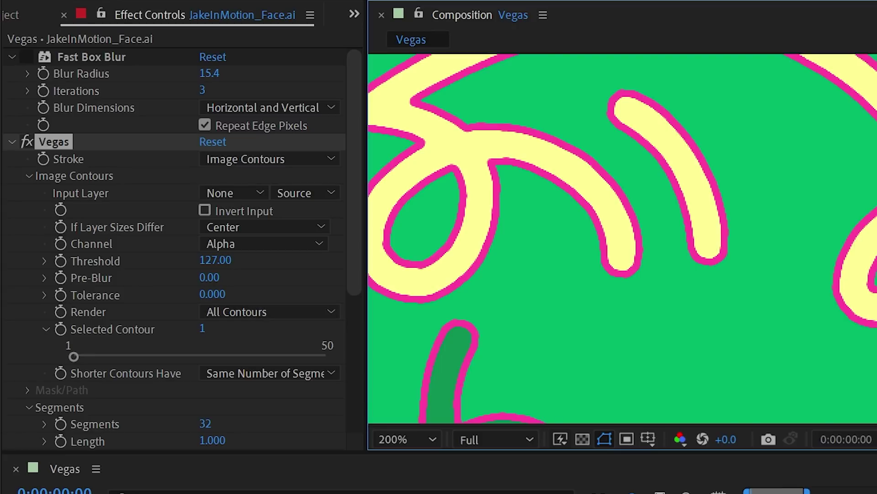
- Limit the Vegas Render option to Selected Contour and check which part of the face is outlined
key(comma)
drag(874, 348, 833, 225)
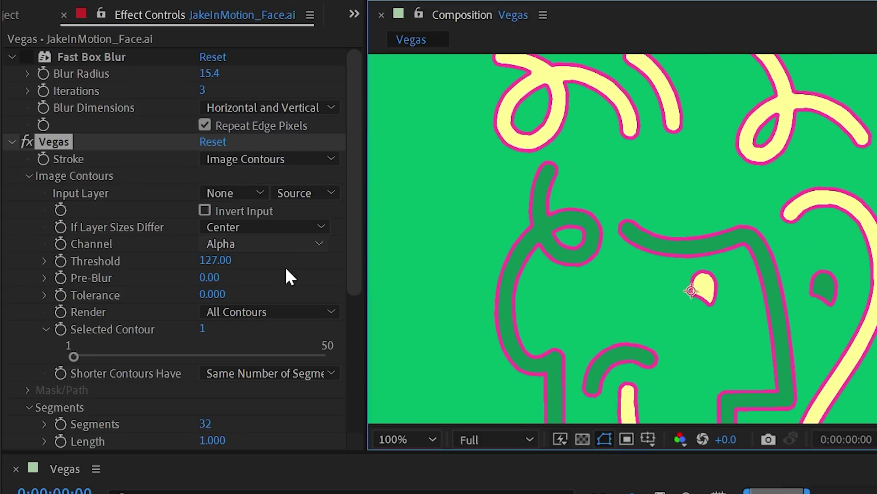
click(237, 308)
click(258, 354)
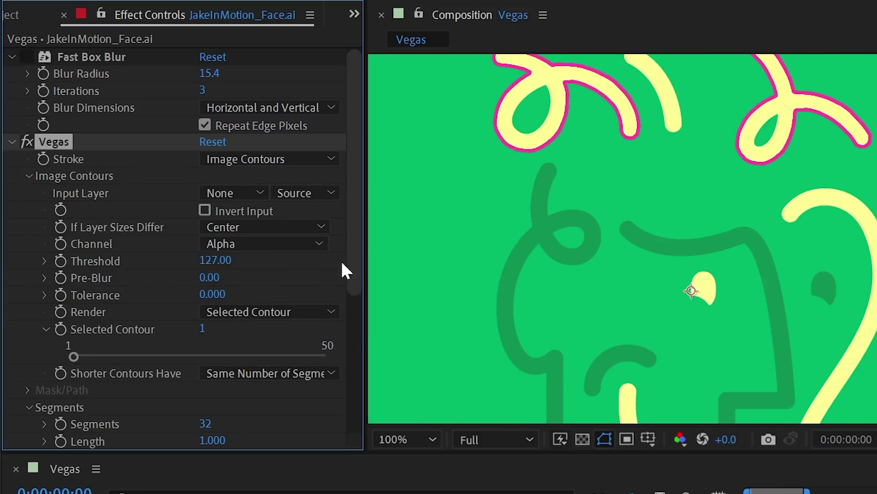
drag(699, 183, 660, 255)
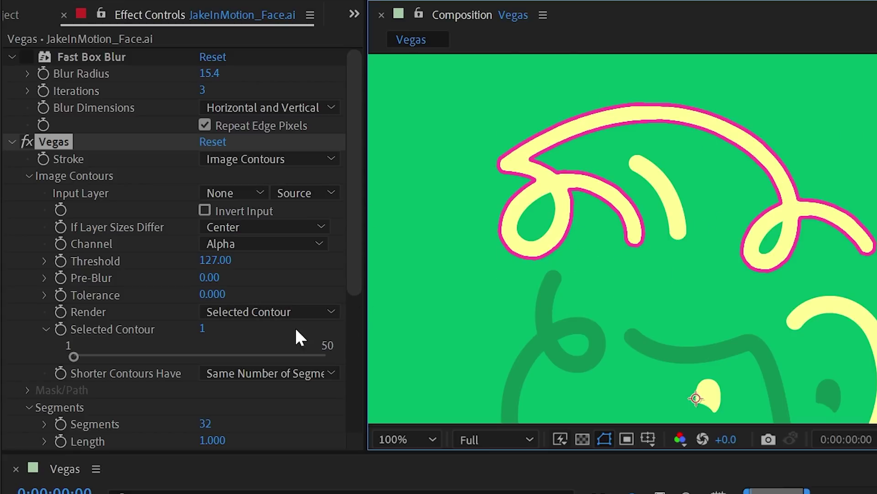
- Step the Selected Contour number through 3, 4, 5 and 6, ending at 8, to outline individual parts of the face
click(202, 328)
key(Up)
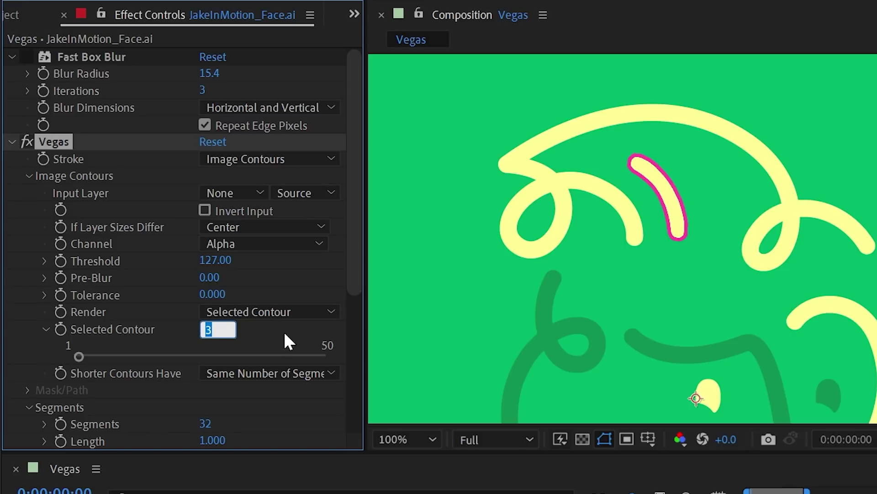
key(Up)
text(4)
key(Return)
text(5)
key(Return)
text(6)
key(Return)
click(254, 331)
drag(710, 334, 706, 137)
click(203, 328)
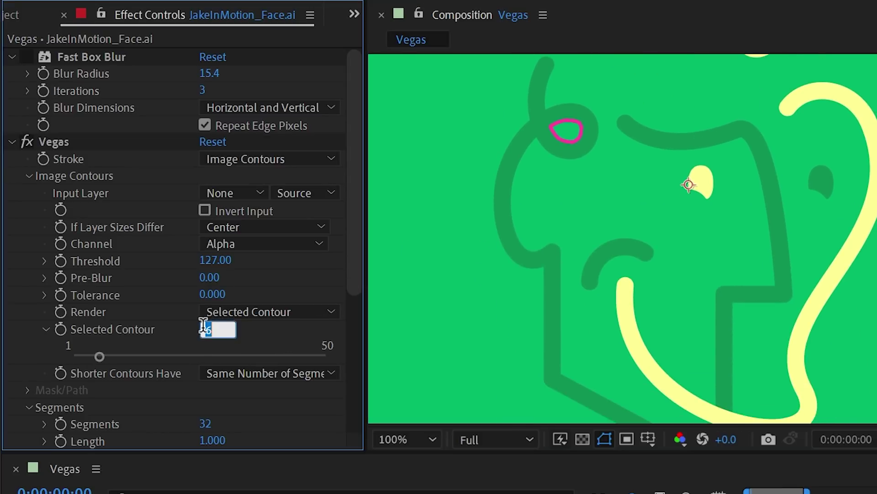
text(8)
key(Return)
- Return the Vegas Render option to All Contours and collapse the Selected Contour slider
click(270, 312)
click(262, 335)
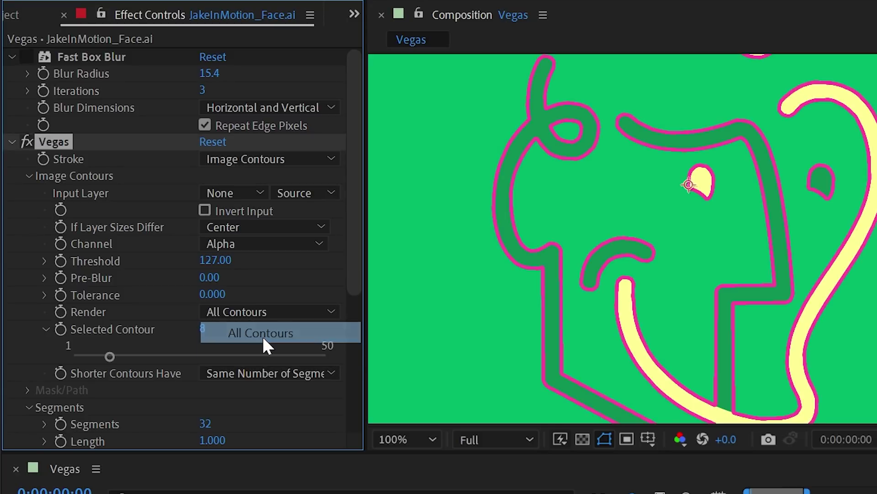
click(45, 329)
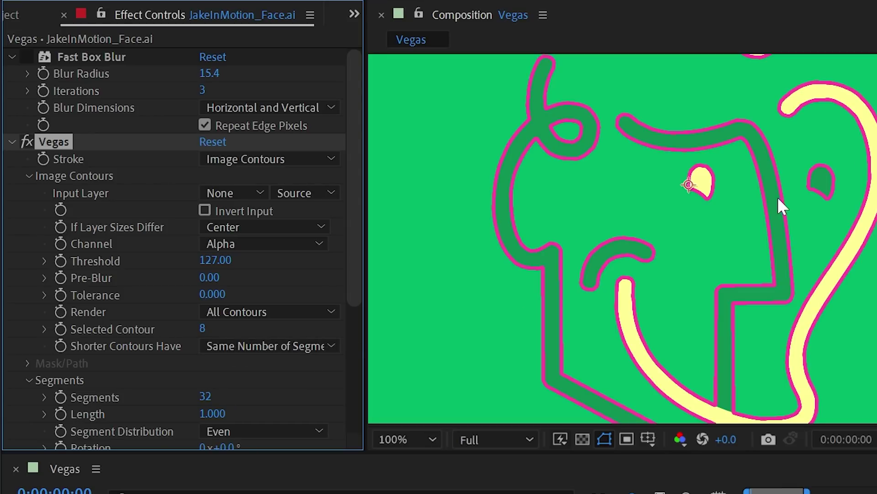
- Set the Vegas End Opacity and Mid-point Opacity to 0 and examine the segments at 200% zoom
scroll(182, 383, down, 5)
click(210, 440)
text(0)
key(Return)
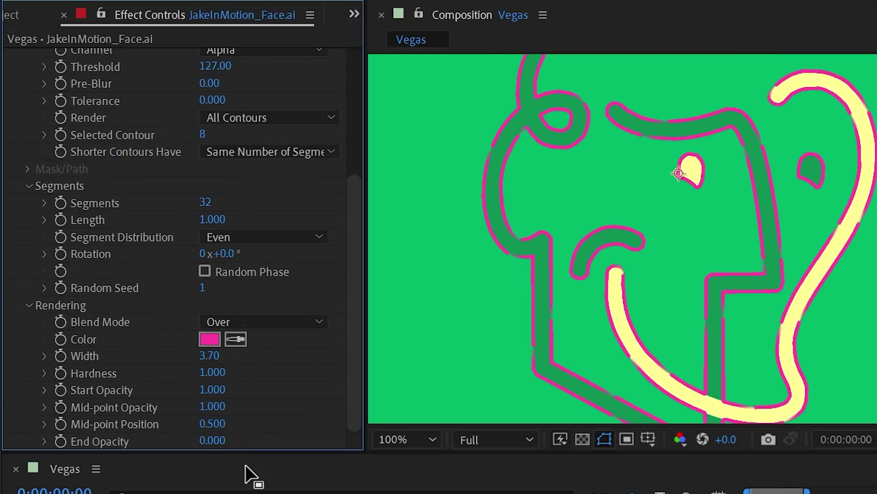
click(219, 406)
text(0)
key(Return)
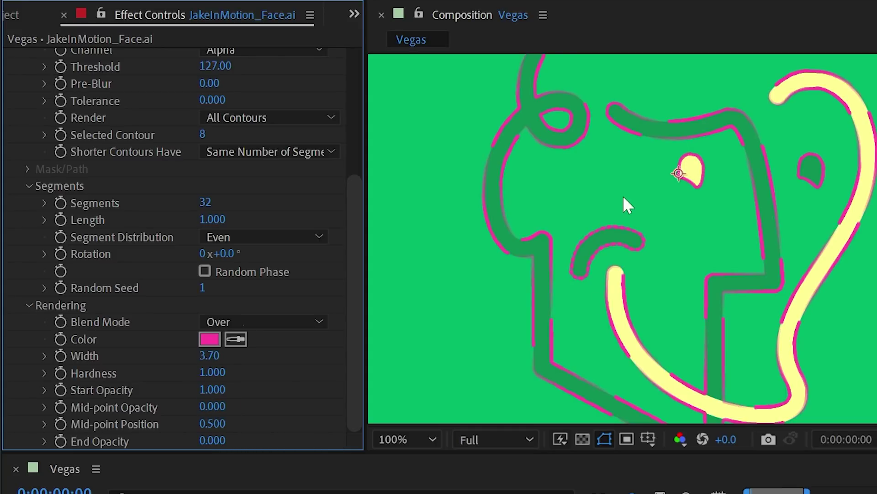
scroll(619, 218, up, 1)
drag(554, 210, 773, 183)
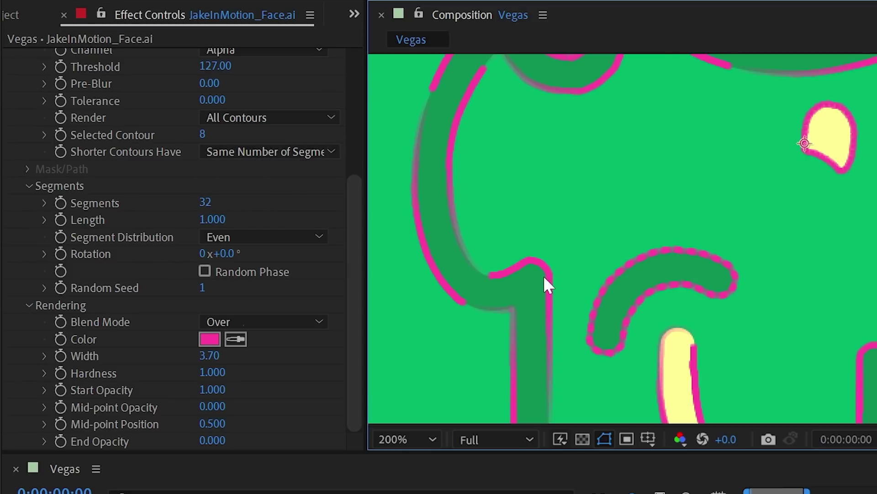
- Set the Vegas Shorter Contours Have option to Fewer Segments so small shapes get proportionally fewer dashes
key(comma)
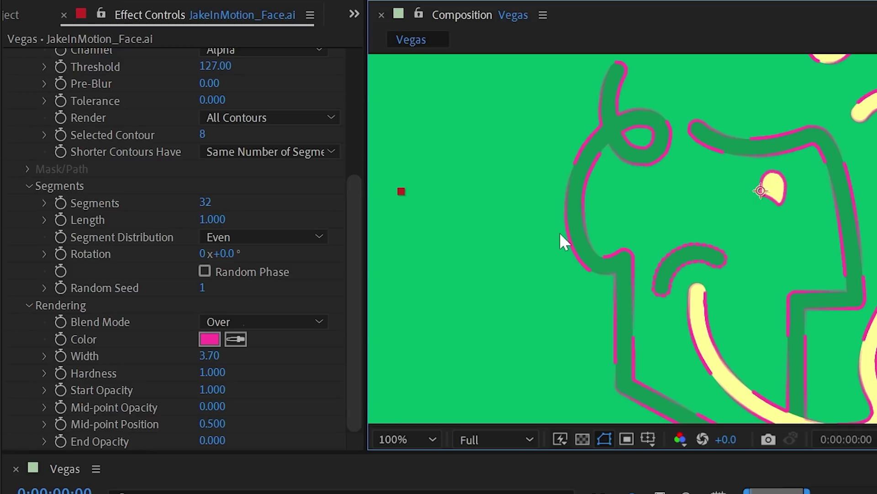
drag(656, 290, 588, 259)
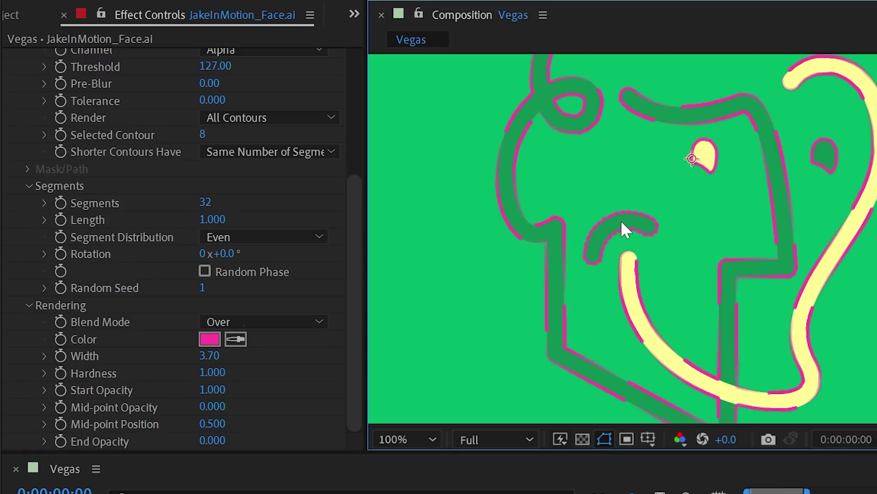
click(233, 152)
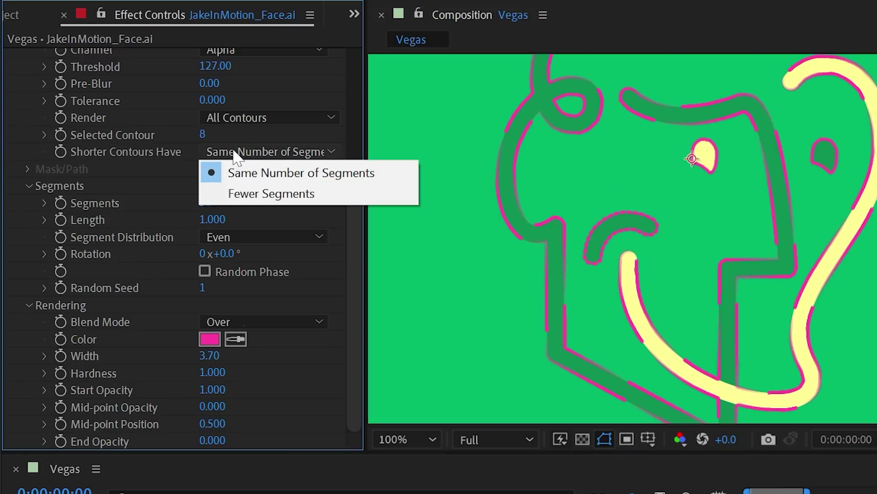
click(246, 194)
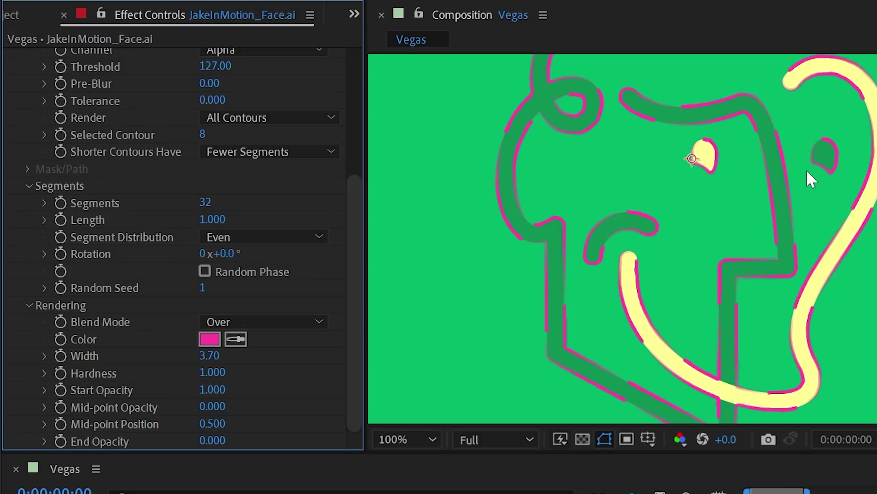
- Try the Vegas Invert Input option on the face artwork, inspect the outlined layer bounds, and turn it off again
scroll(83, 185, up, 4)
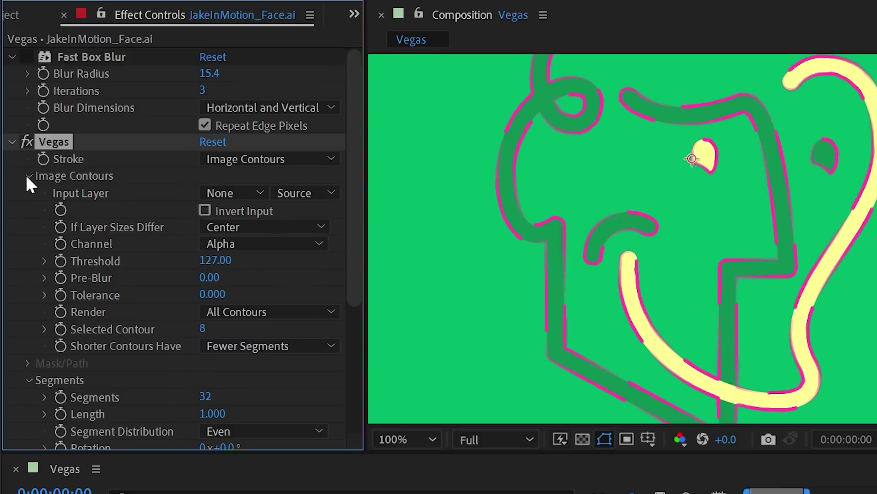
drag(719, 133, 735, 225)
click(224, 213)
scroll(716, 234, down, 1)
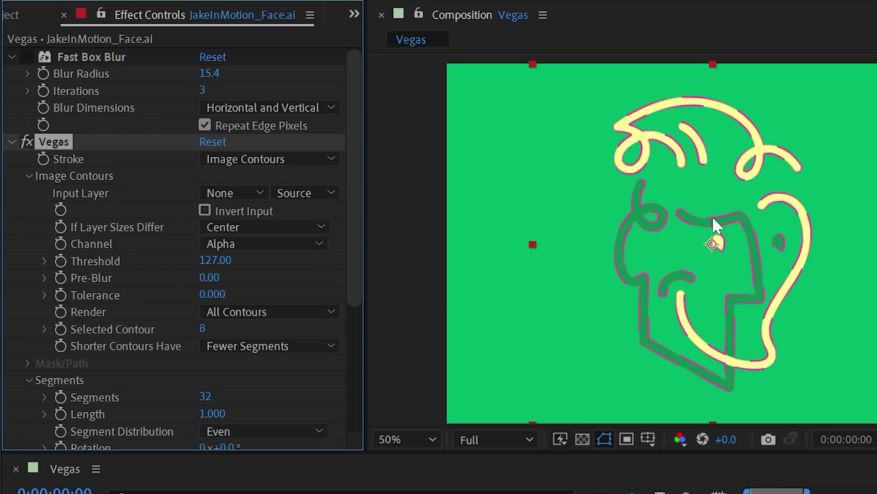
click(205, 209)
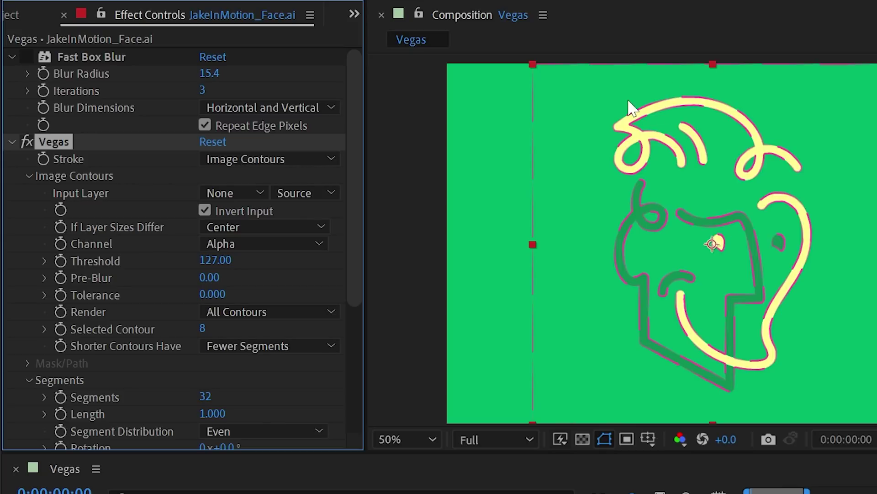
click(649, 492)
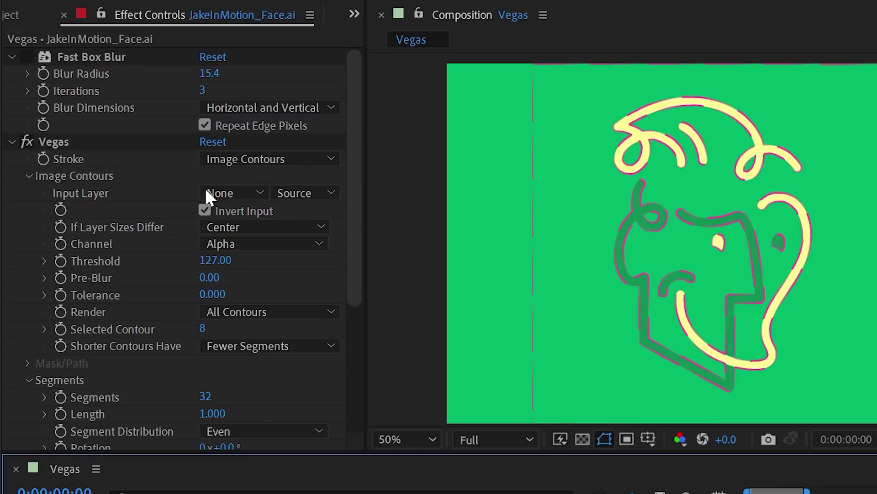
click(204, 210)
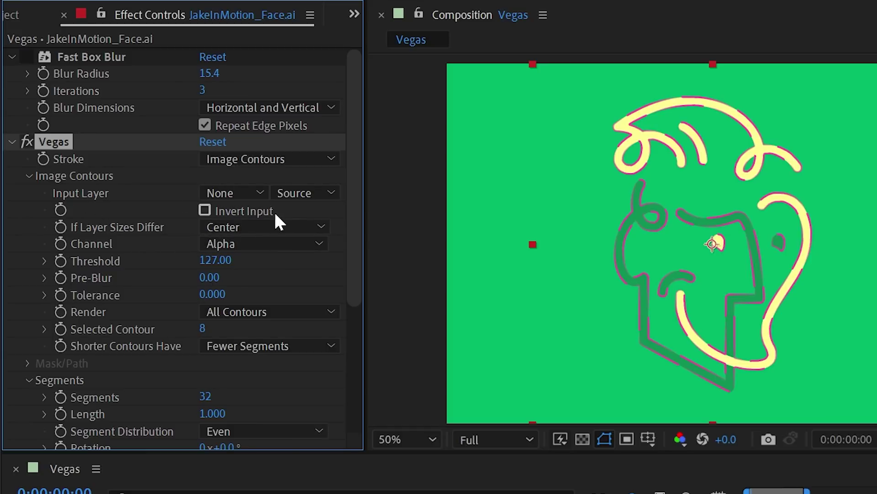
- Check the available If Layer Sizes Differ options and collapse the Image Contours settings
click(274, 227)
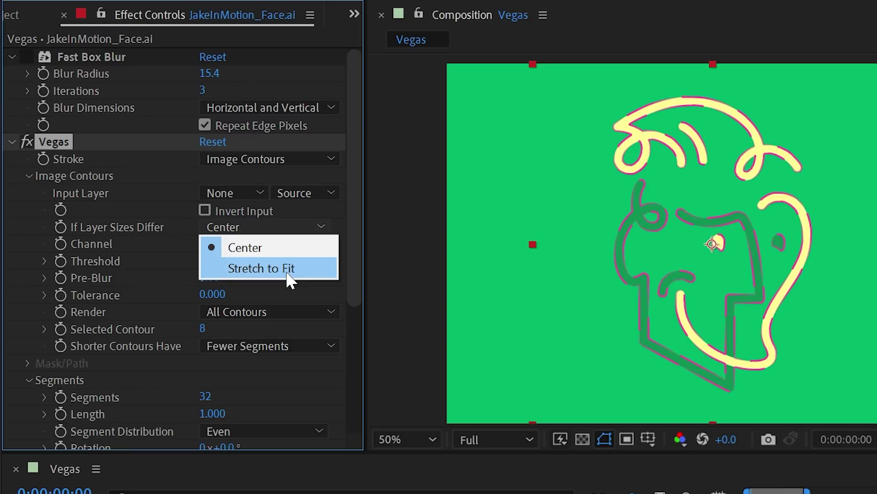
click(30, 176)
click(30, 176)
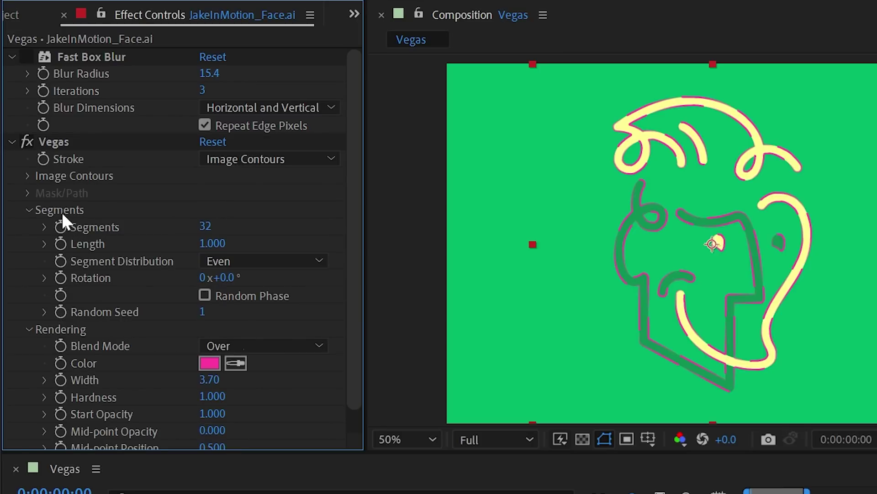
- Raise the Vegas Segments count to 250 and examine the dashes around the face at 100% zoom
scroll(73, 215, down, 1)
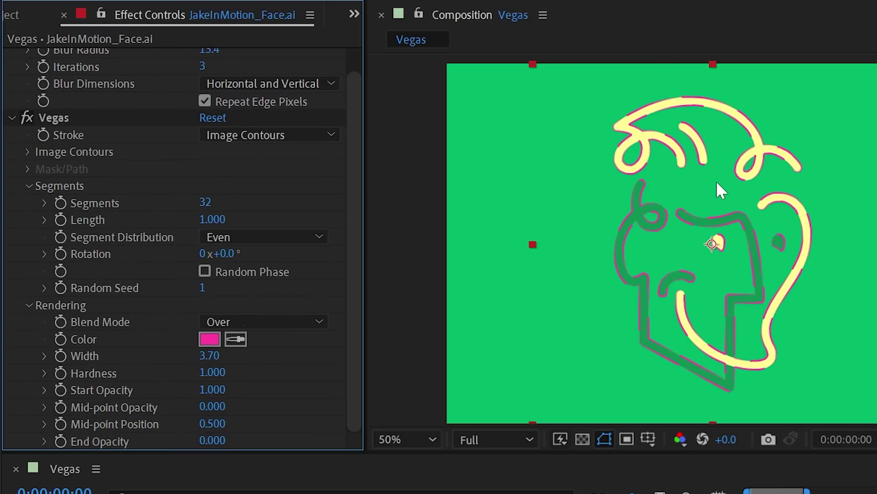
scroll(717, 178, up, 2)
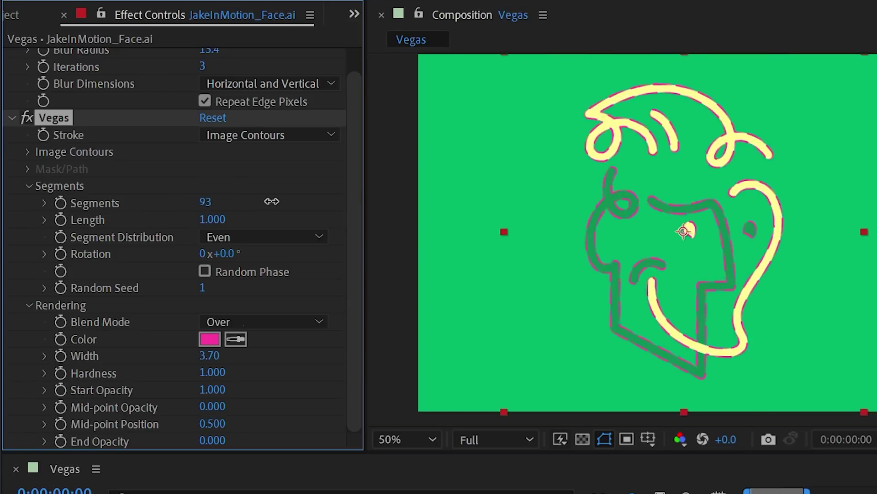
drag(271, 202, 441, 201)
scroll(689, 216, up, 2)
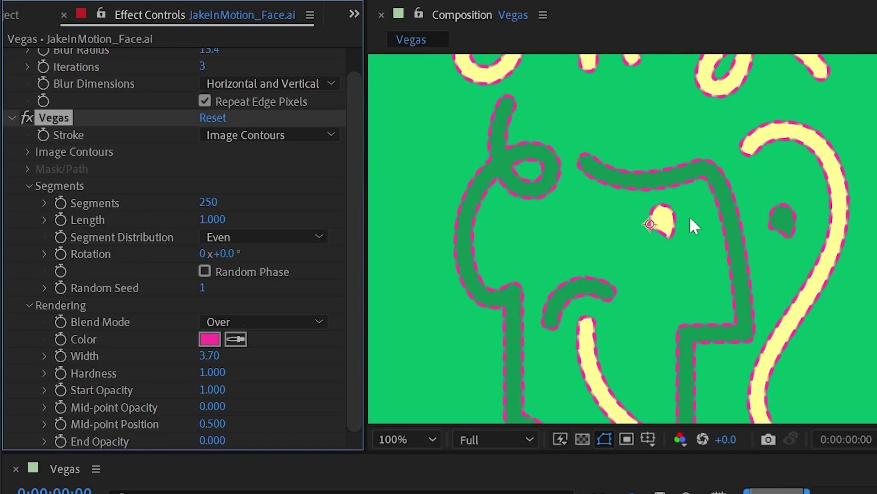
drag(600, 141, 639, 261)
drag(613, 183, 642, 112)
- Reduce the Vegas Segments to 1 to inspect a single stroke per contour, and then set the count to 110
drag(211, 201, 27, 201)
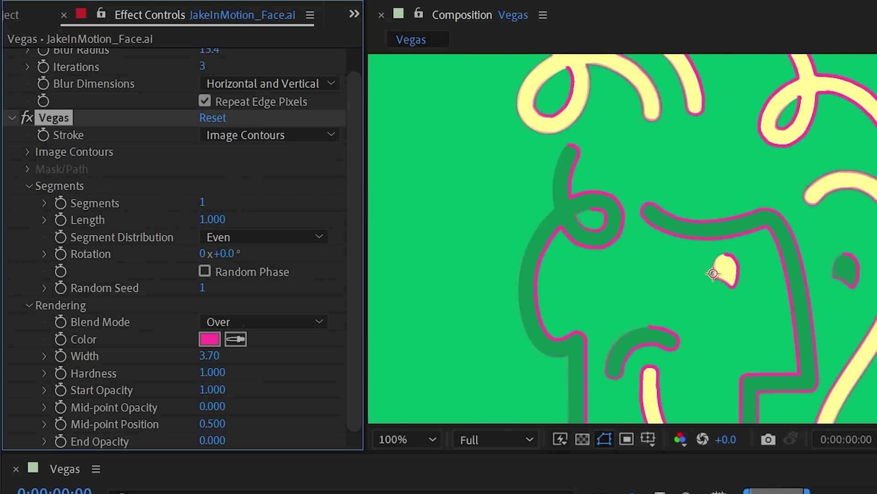
scroll(645, 234, down, 2)
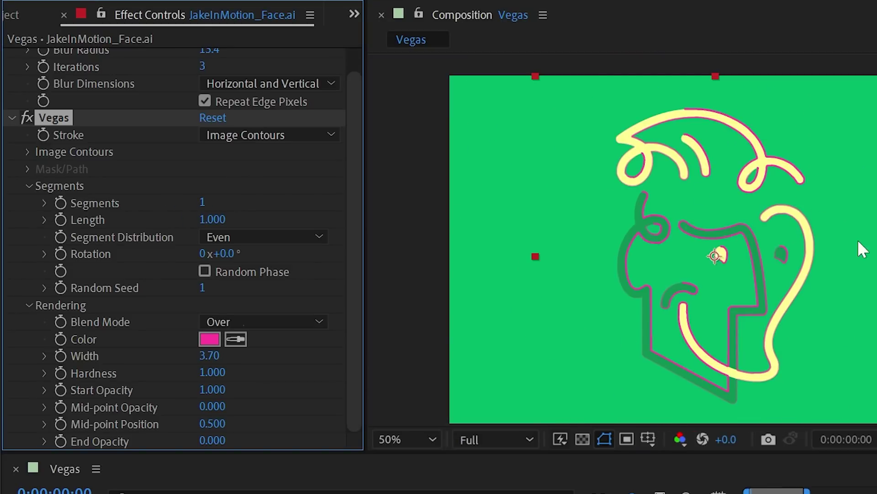
scroll(720, 311, up, 2)
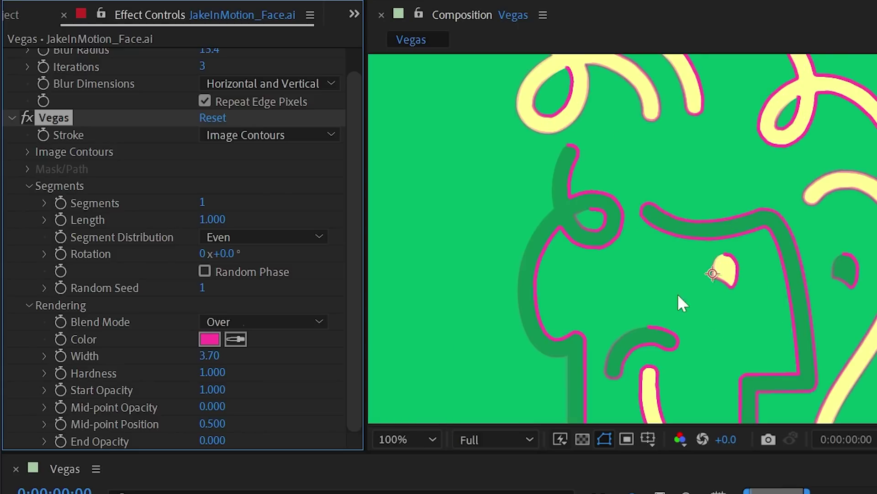
drag(203, 202, 309, 206)
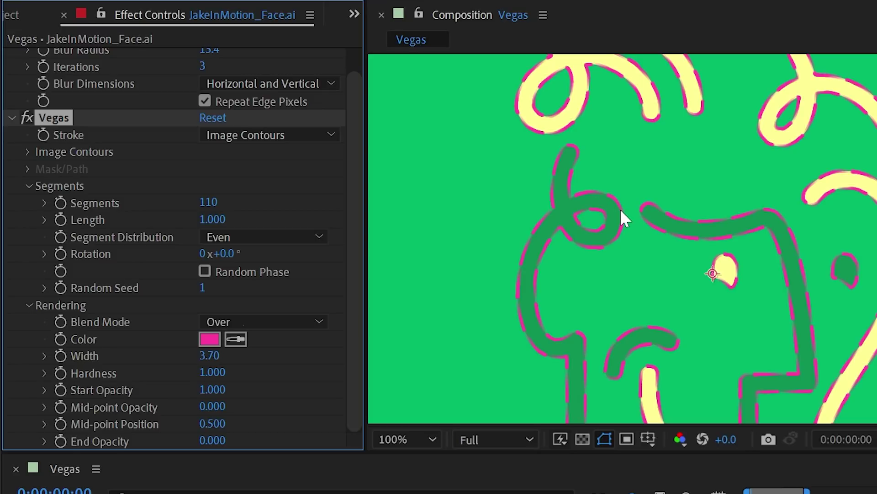
- Set the Vegas Mid-point Opacity and End Opacity to 1 and shorten the segment Length to 0.590
drag(208, 406, 472, 417)
drag(221, 441, 696, 417)
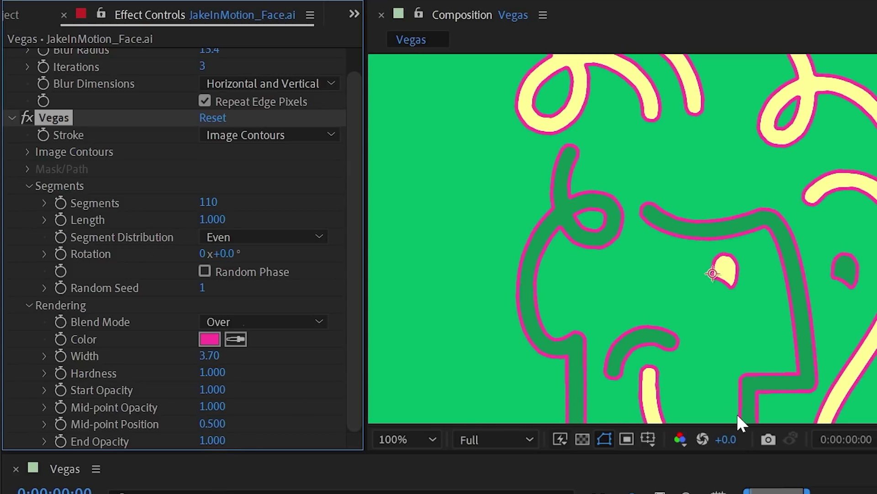
mouse_move(211, 219)
mouse_down()
mouse_move(145, 220)
mouse_move(172, 220)
mouse_up()
- Return the Vegas End Opacity and Mid-point Opacity to 0 so the dashes fade out
drag(211, 440, 0, 454)
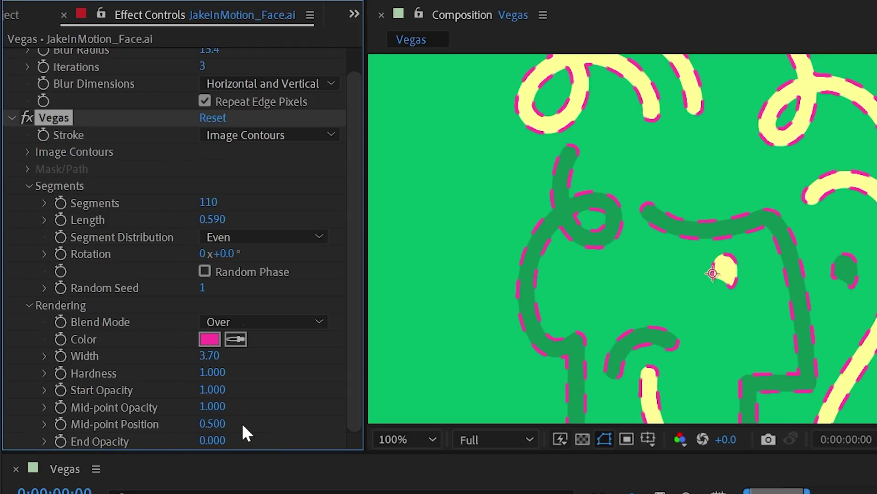
drag(215, 407, 172, 411)
click(217, 406)
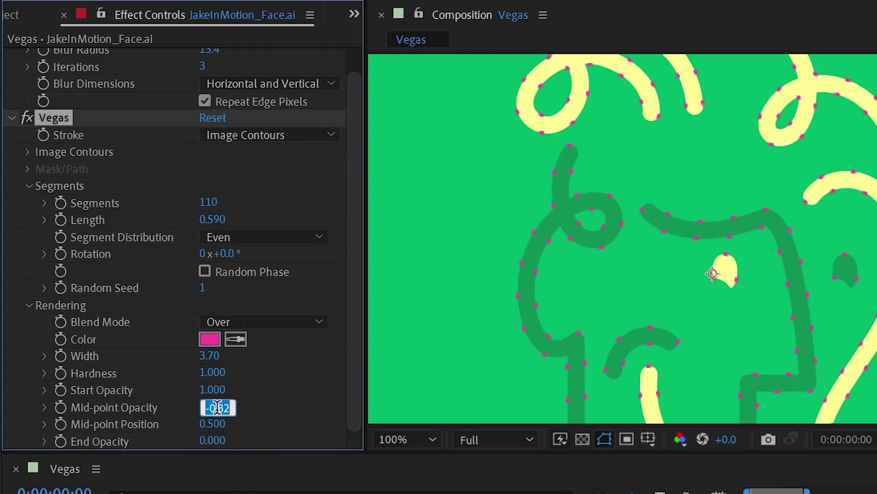
text(0)
key(Return)
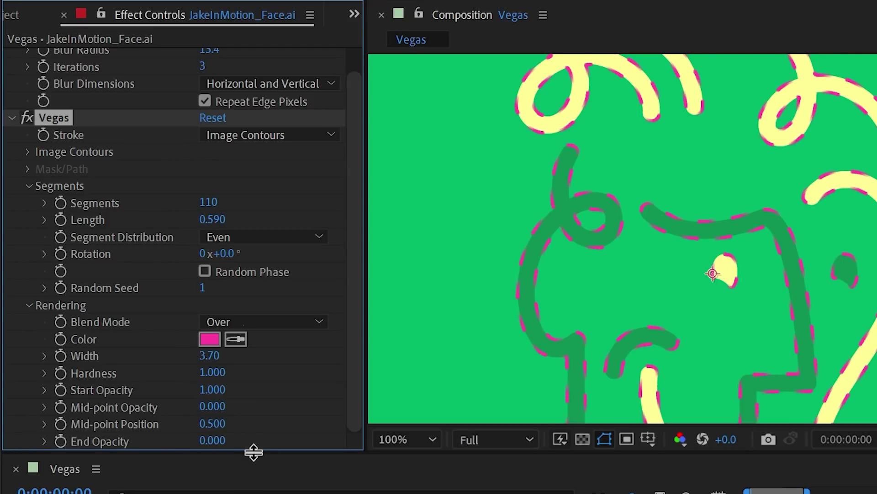
- Set the segment Length to 0.800 and then 1.000, and compare the Bunched and Even distributions, ending on Even
mouse_move(221, 221)
mouse_down()
mouse_move(248, 222)
mouse_move(228, 220)
mouse_up()
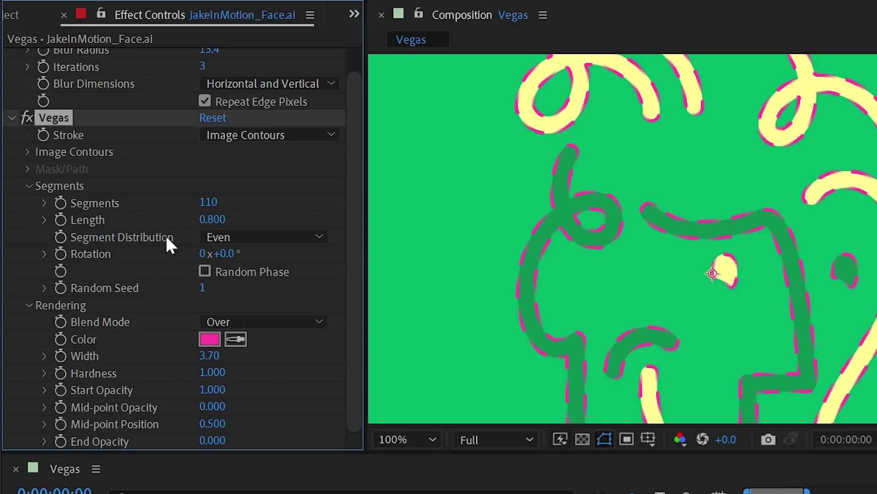
drag(217, 221, 519, 246)
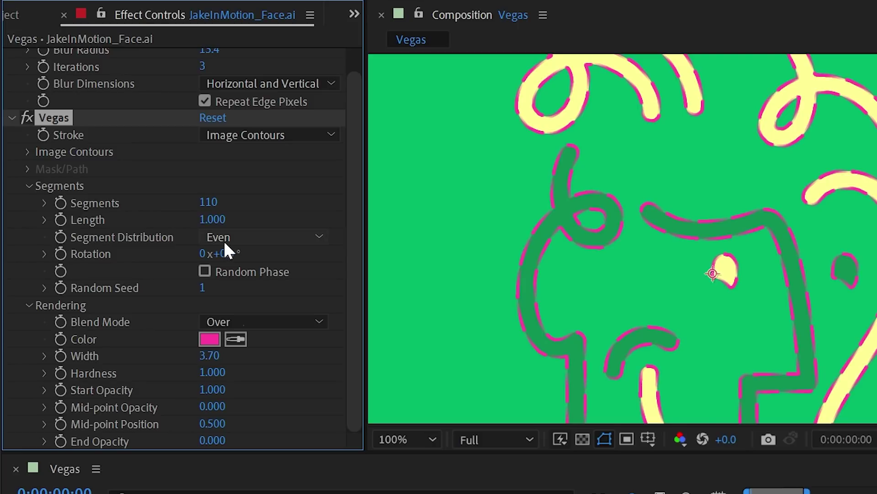
click(242, 237)
click(254, 257)
click(264, 236)
click(263, 282)
- Shorten the segment Length to 0.420 and set the Segment Distribution to Bunched
drag(215, 220, 161, 226)
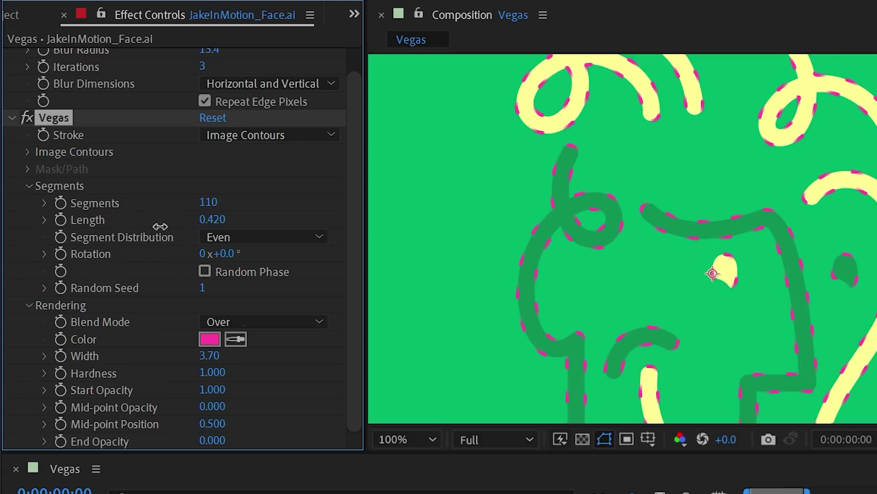
click(272, 236)
click(271, 260)
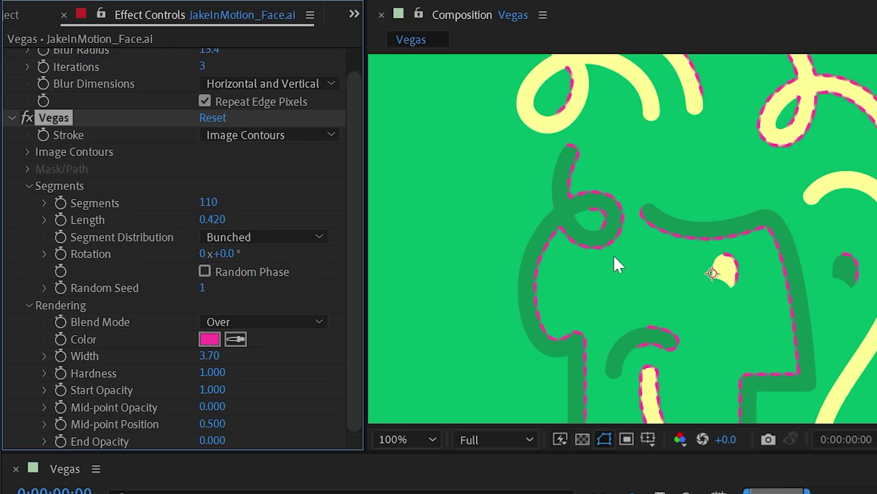
- Rotate the bunched segments along the contours to -74° and then to +19°, and enable Random Phase
mouse_move(241, 254)
mouse_down()
mouse_move(365, 243)
mouse_move(185, 251)
mouse_move(229, 252)
mouse_move(201, 253)
mouse_move(143, 247)
mouse_up()
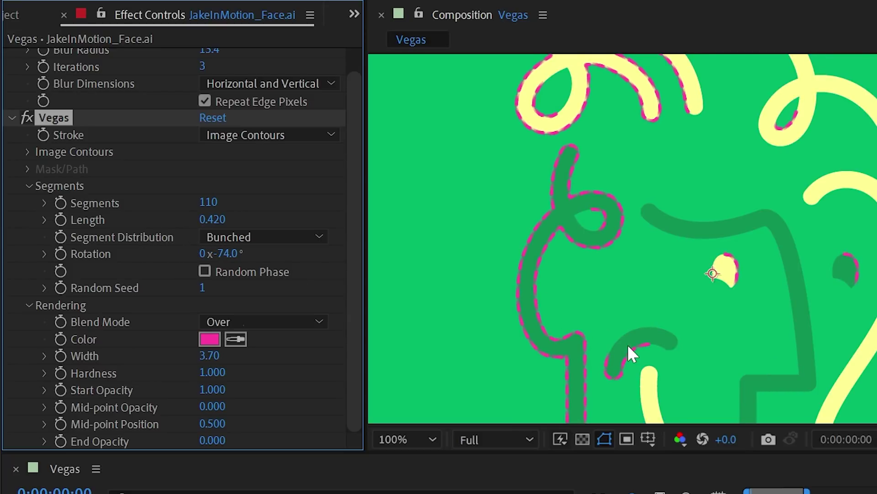
drag(225, 253, 318, 256)
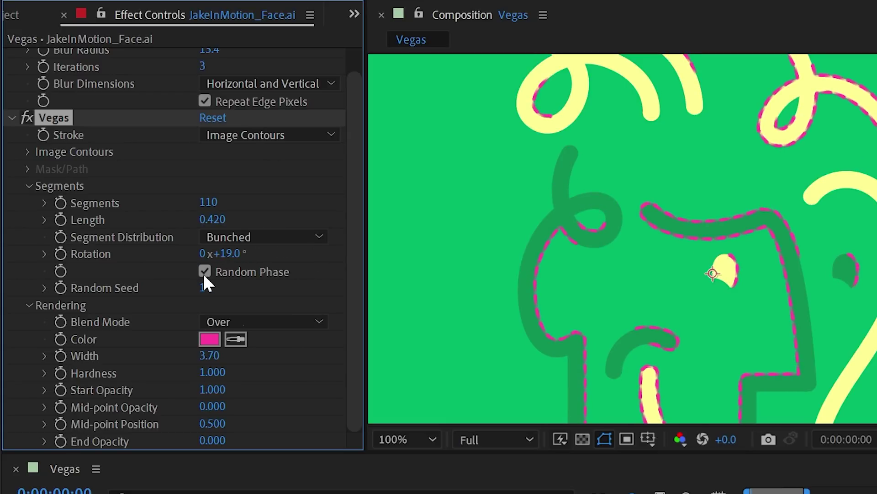
- Rotate the randomly phased segments to +213° and set the Random Seed to 25
drag(230, 252, 414, 245)
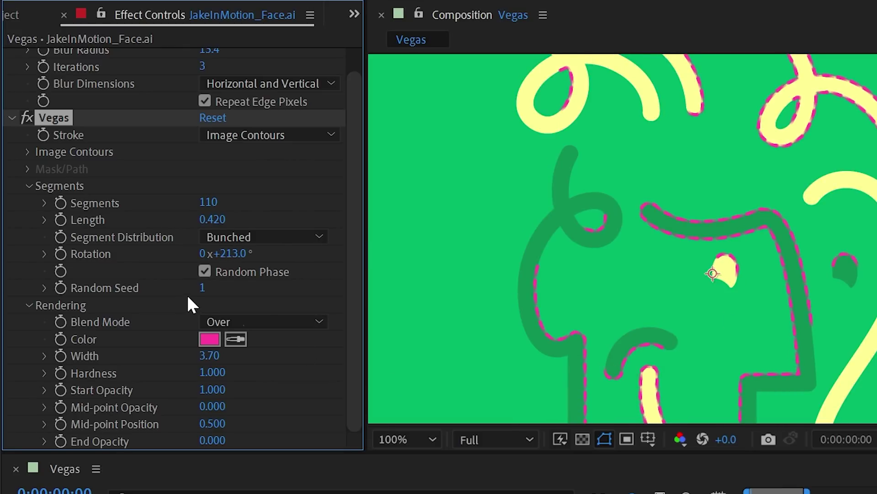
mouse_move(202, 288)
mouse_down()
mouse_move(225, 289)
mouse_move(235, 304)
mouse_up()
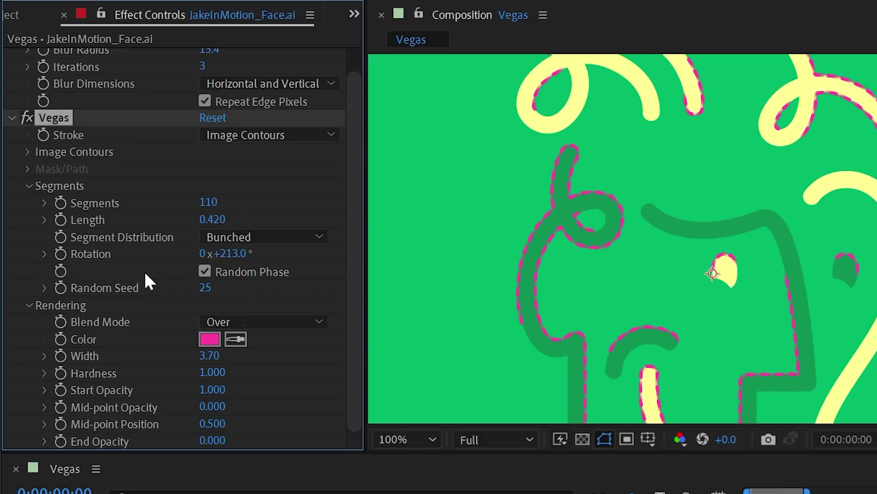
- Set the Segment Distribution back to Even and turn off Random Phase
click(256, 237)
click(241, 277)
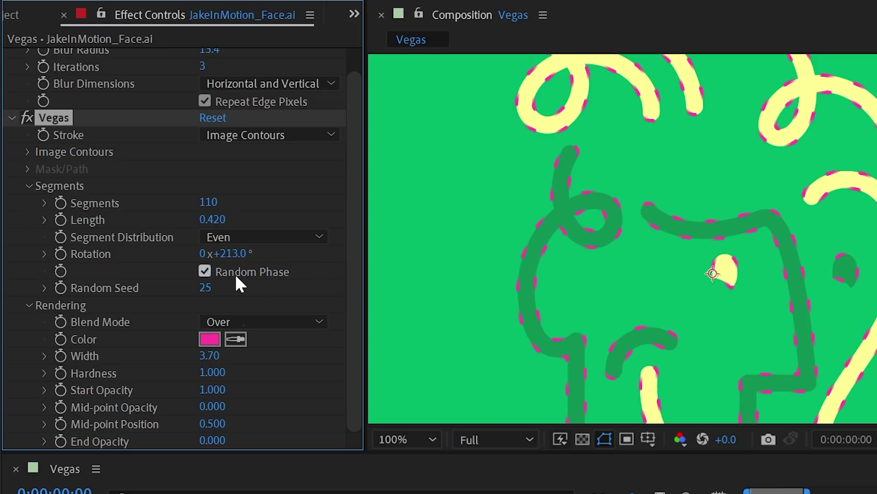
click(226, 271)
- Set the Rotation to +137°, lengthen the segments to 0.800, and continue rotating them along the contours
click(234, 254)
text(40)
key(Return)
drag(267, 244, 214, 235)
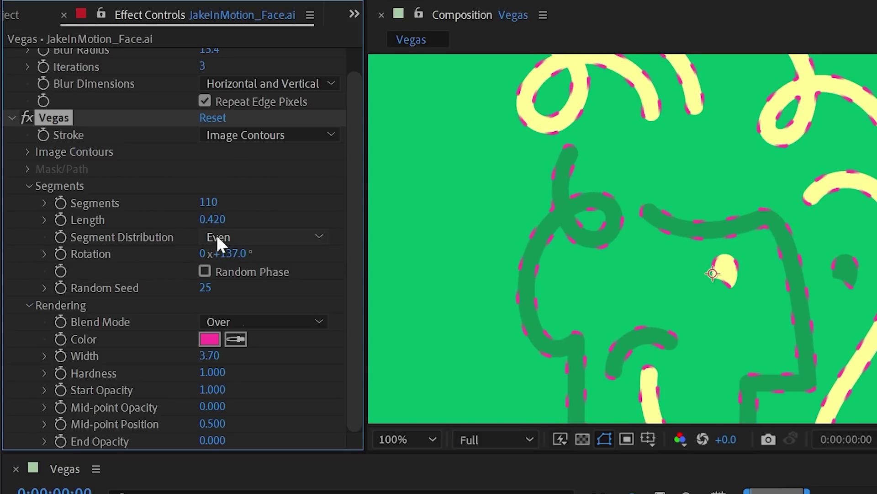
mouse_move(237, 255)
mouse_down()
mouse_move(251, 254)
mouse_move(234, 253)
mouse_up()
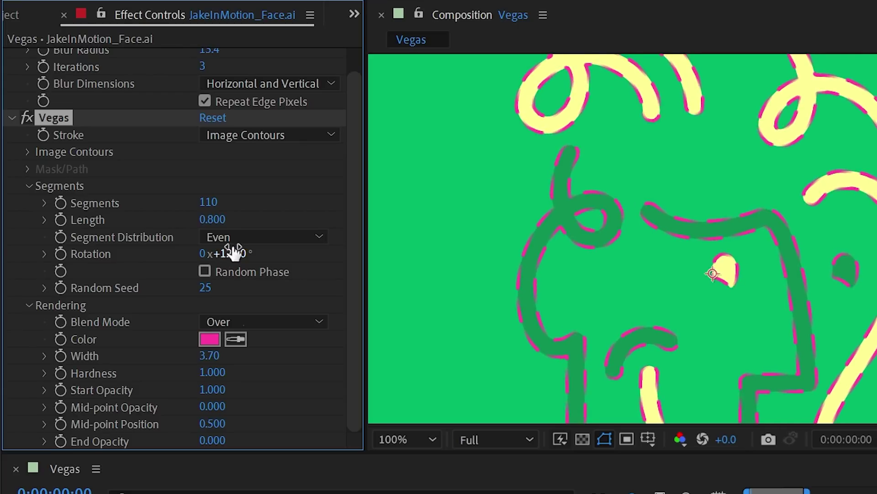
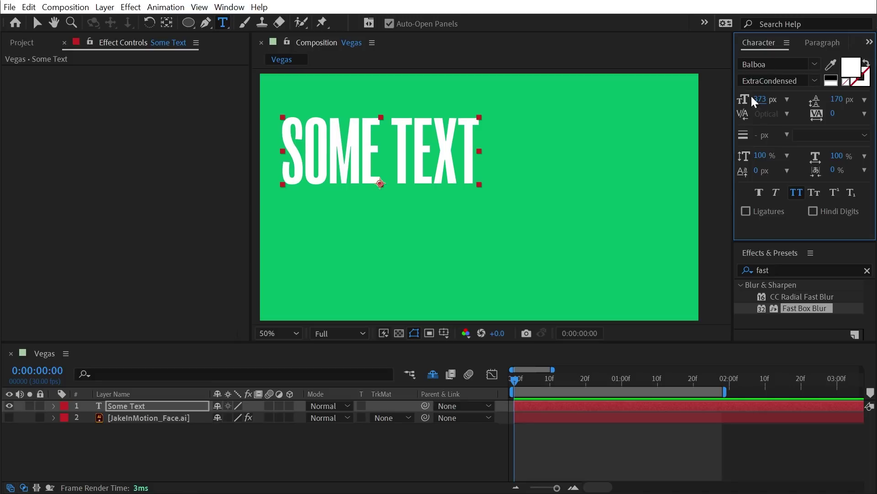
- Enlarge the SOME TEXT font size to 433 px and move the text toward the middle of the composition
drag(759, 99, 786, 99)
key(v)
drag(433, 160, 582, 223)
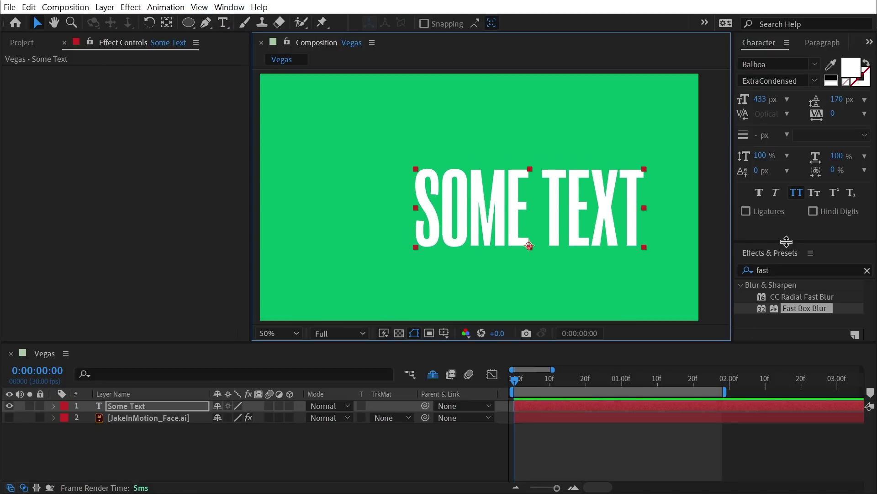
- Search the effects for "vegas" and apply the Vegas effect to the Some Text layer
drag(787, 241, 787, 54)
click(777, 83)
text(vegas)
drag(781, 110, 78, 222)
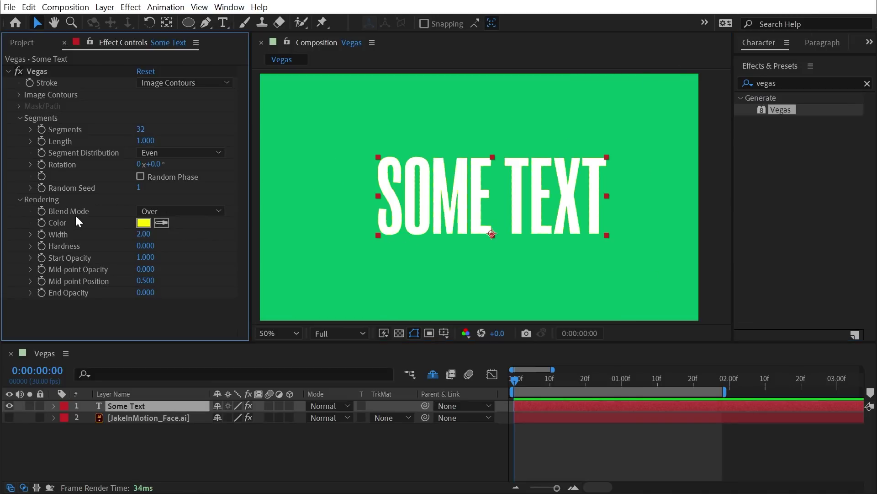
- Set the Vegas Blend Mode to Transparent, make the stroke color white (FFFFFF), and widen the stroke to 11.30
click(155, 210)
click(160, 223)
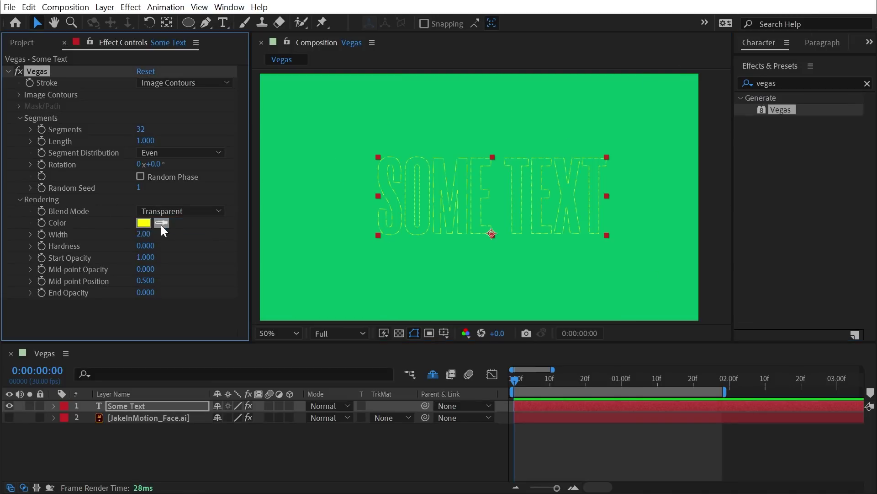
click(144, 223)
drag(491, 277, 419, 196)
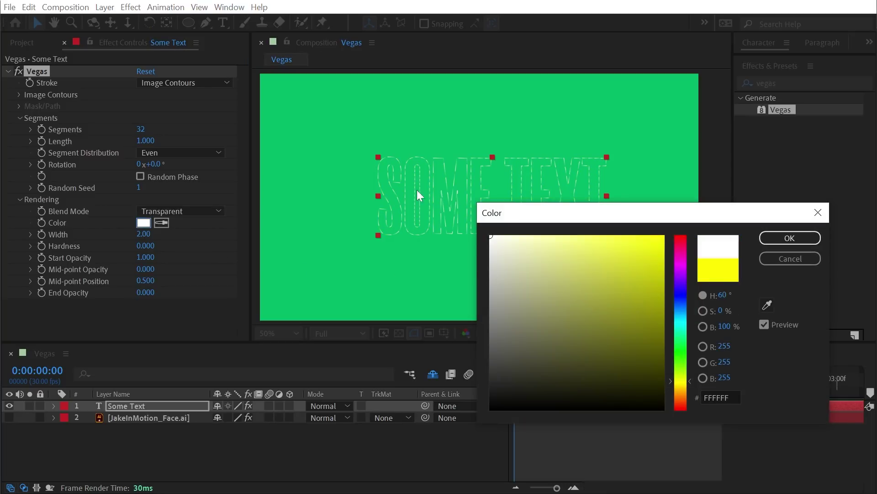
click(786, 237)
drag(143, 234, 211, 236)
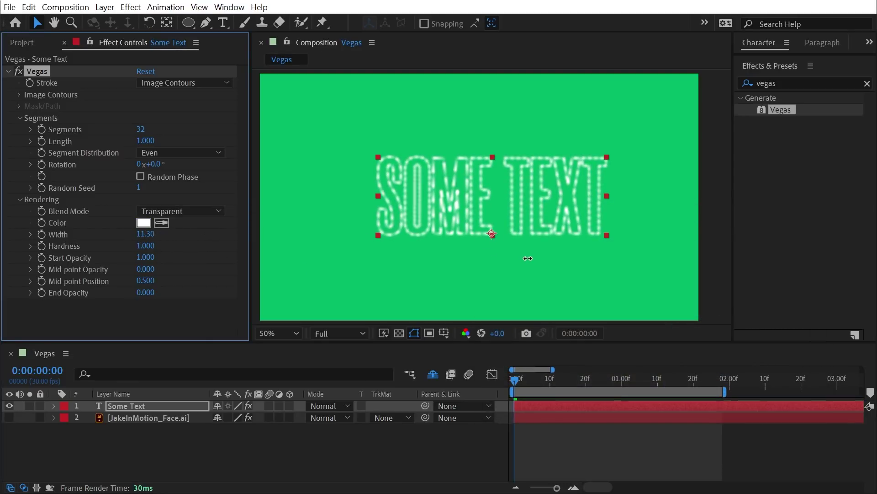
- In Image Contours, set the Channel to Alpha and Shorter Contours Have to Fewer Segments
click(18, 96)
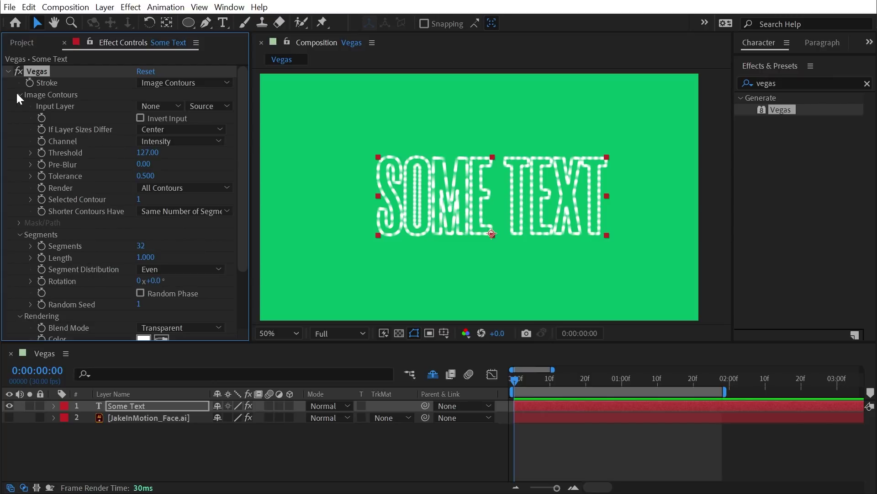
click(166, 139)
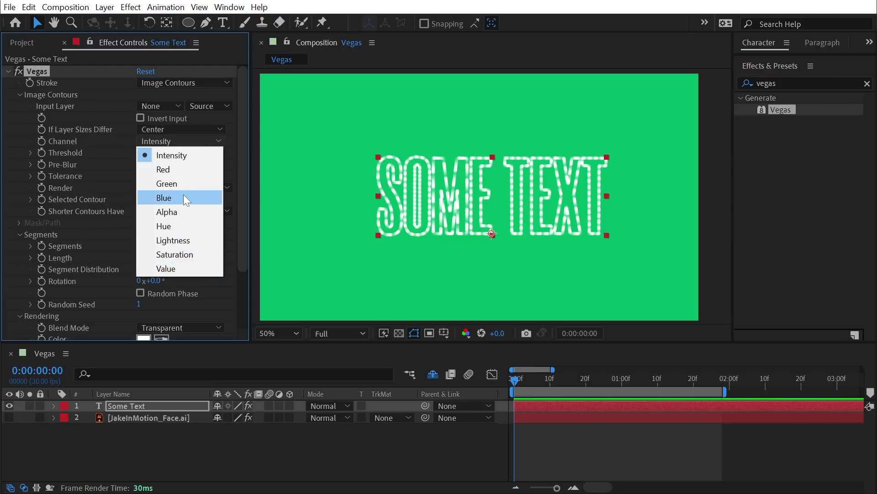
click(183, 212)
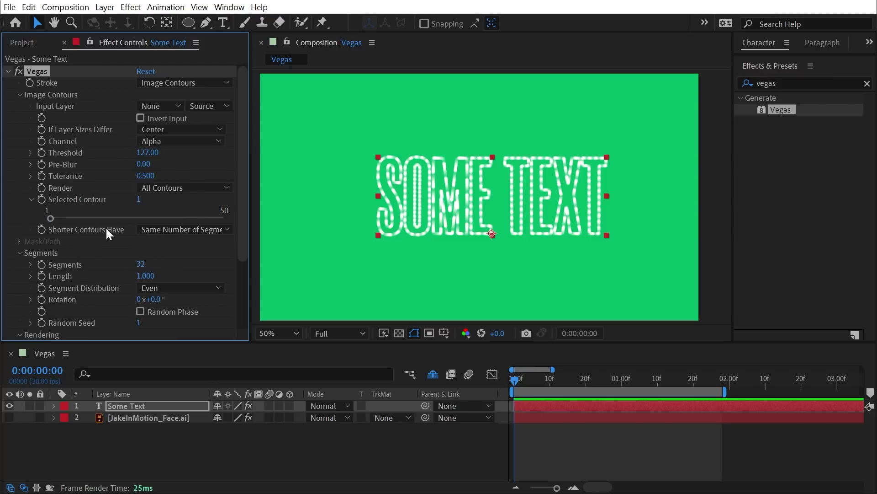
click(183, 230)
click(208, 258)
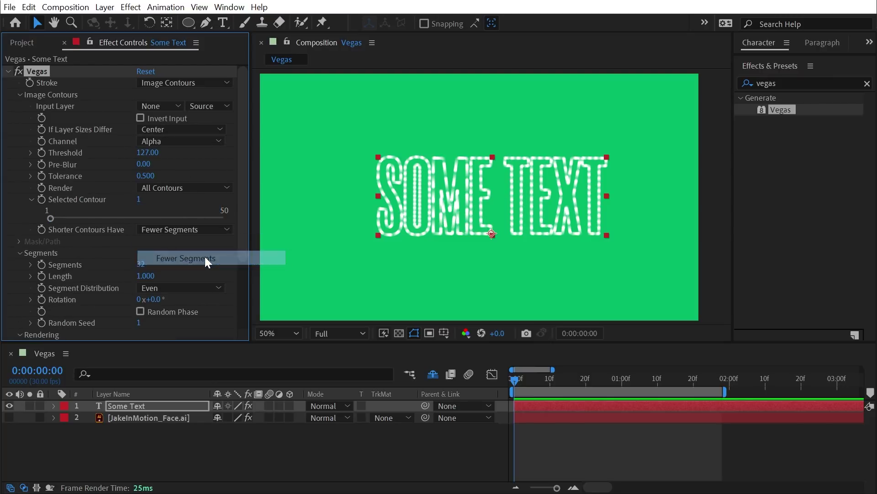
click(20, 95)
- Reduce the Vegas Segments to 12 and set the stroke Width to 5
mouse_move(142, 130)
mouse_down()
mouse_move(124, 128)
mouse_move(139, 127)
mouse_up()
right_click(124, 128)
click(142, 121)
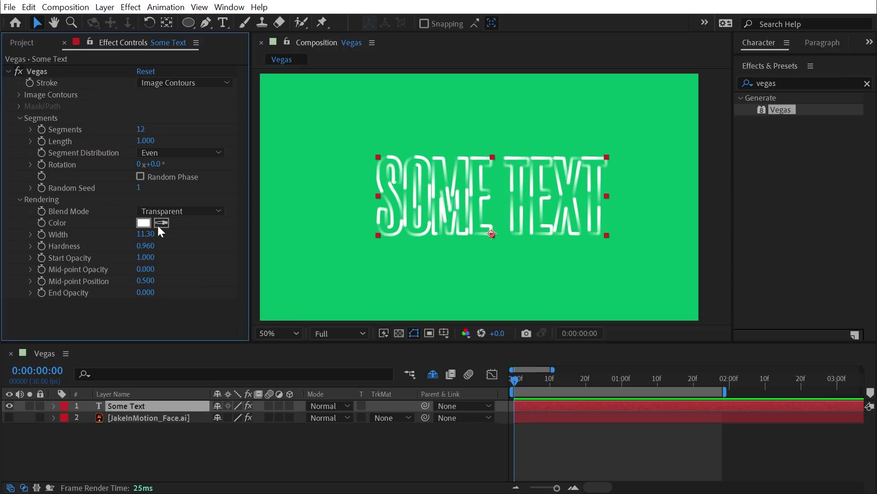
drag(146, 232, 143, 234)
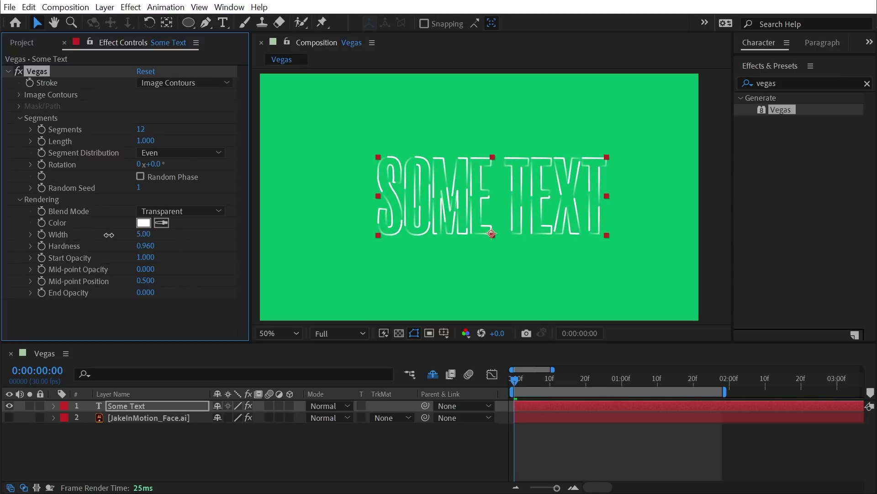
click(147, 234)
text(5)
key(Return)
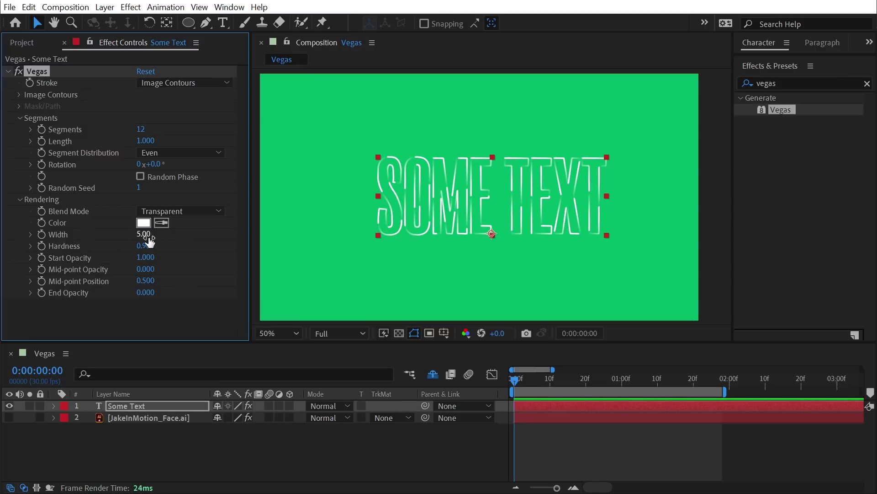
- Raise the Vegas Hardness, Mid-point Opacity and End Opacity to 1.000 for a solid, crisp outline
drag(147, 246, 231, 259)
drag(284, 269, 320, 285)
drag(145, 293, 342, 277)
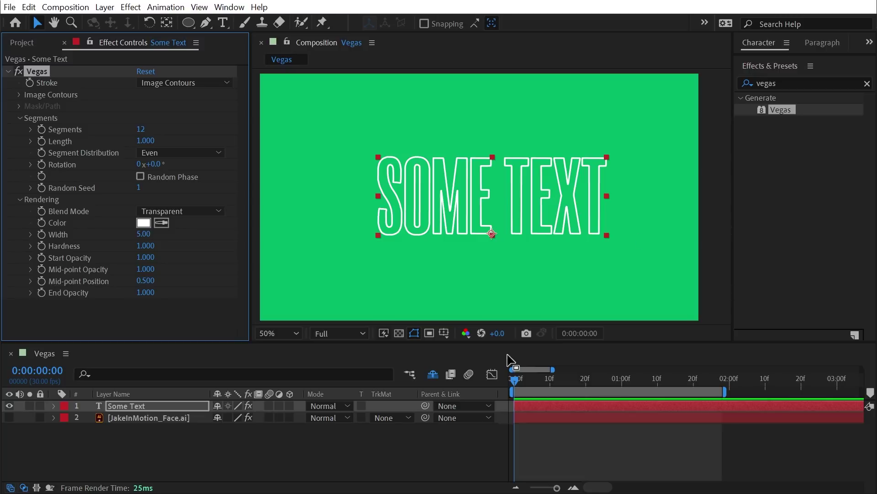
- Go to 0:00:02:01, end the work area there, and turn on keyframing for the Vegas Length and Rotation
drag(514, 378, 734, 402)
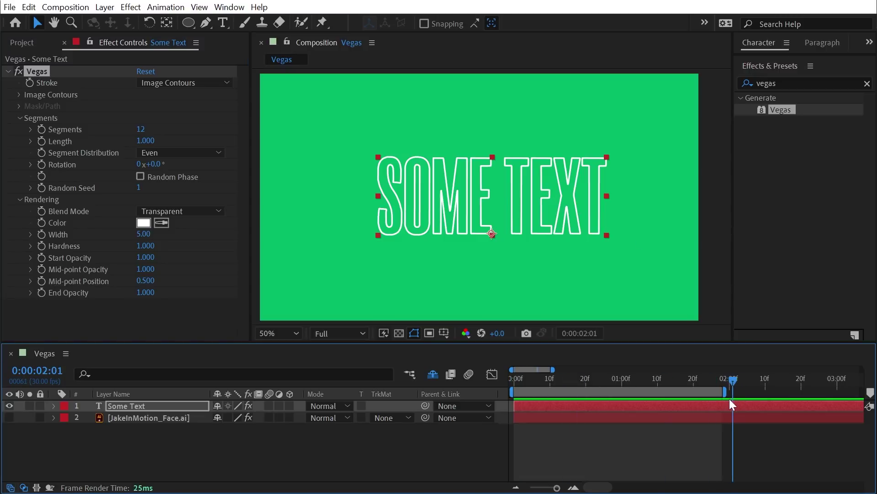
key(n)
click(44, 144)
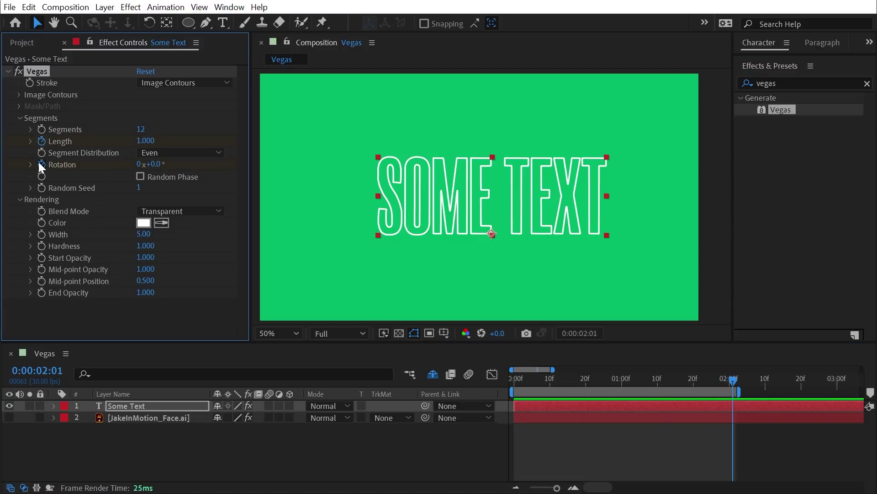
- At 0:00:00:00, keyframe the Vegas Rotation at -82° and the Length at 0.000
drag(727, 381, 507, 384)
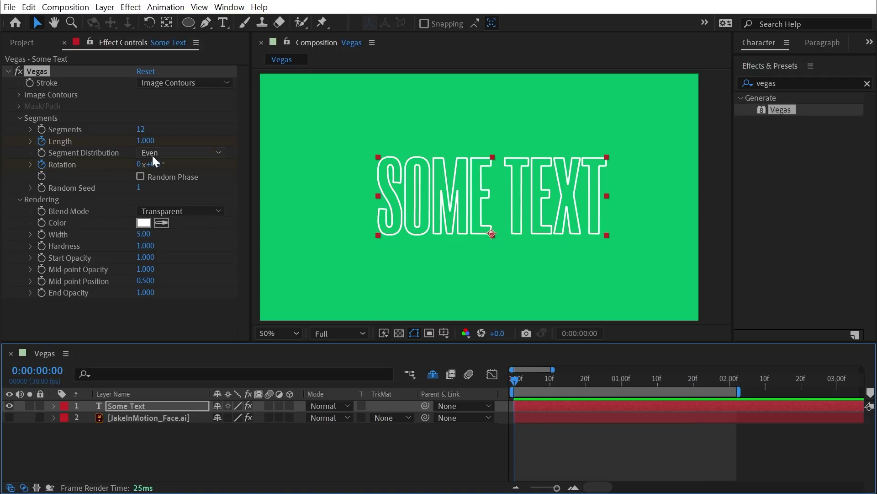
drag(148, 164, 95, 160)
drag(153, 143, 12, 140)
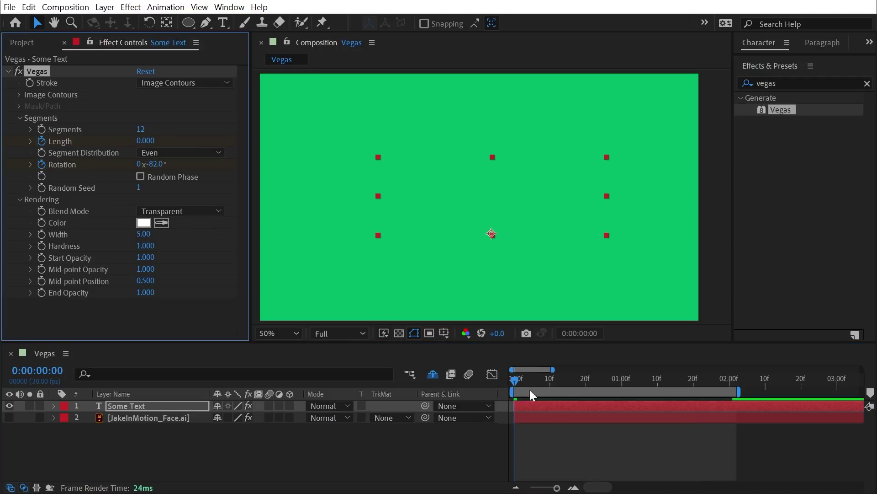
- Reveal the Some Text layer's keyframed properties and preview the outline animation
click(598, 436)
key(u)
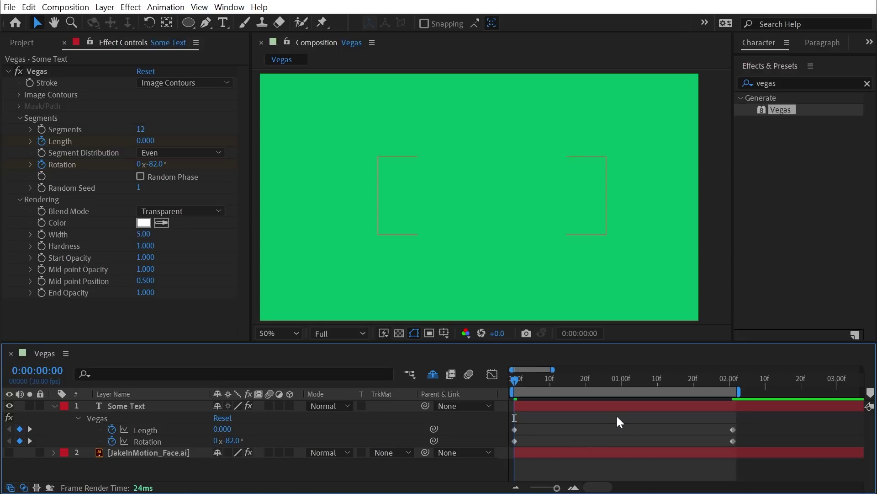
key(space)
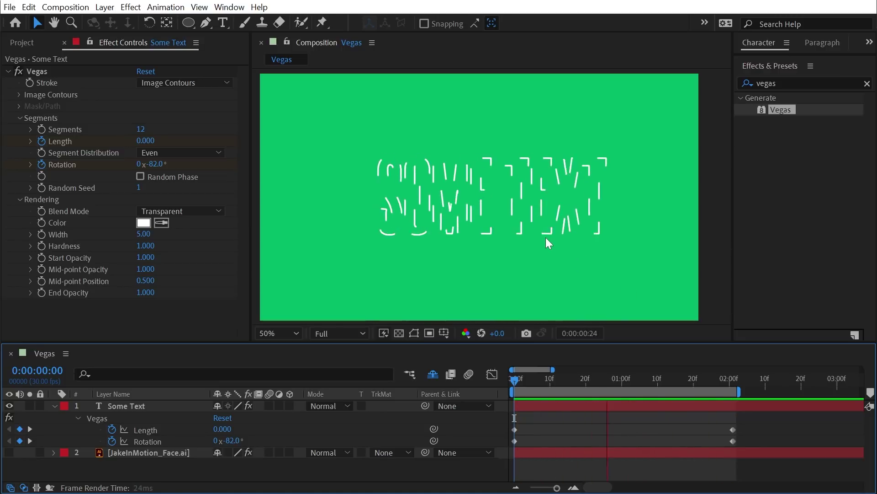
key(space)
- Extend the end of the work area to about 0:00:02:24 and preview the animation
drag(739, 392, 817, 391)
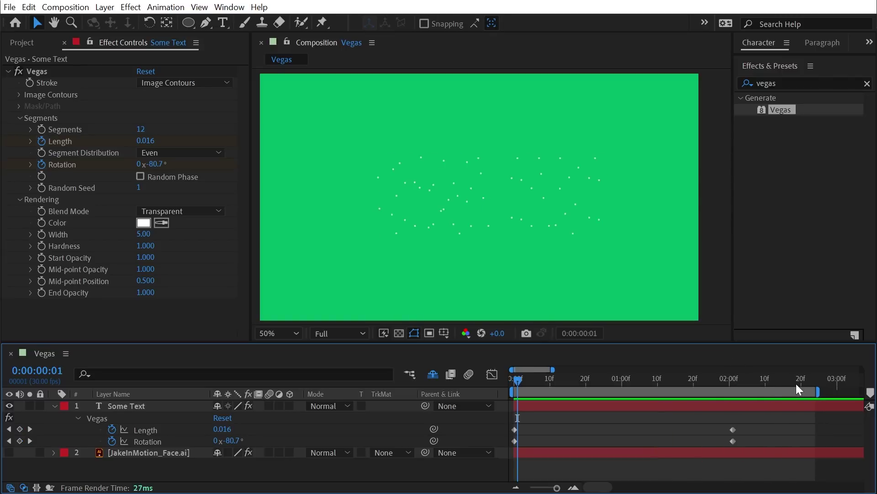
click(785, 379)
key(space)
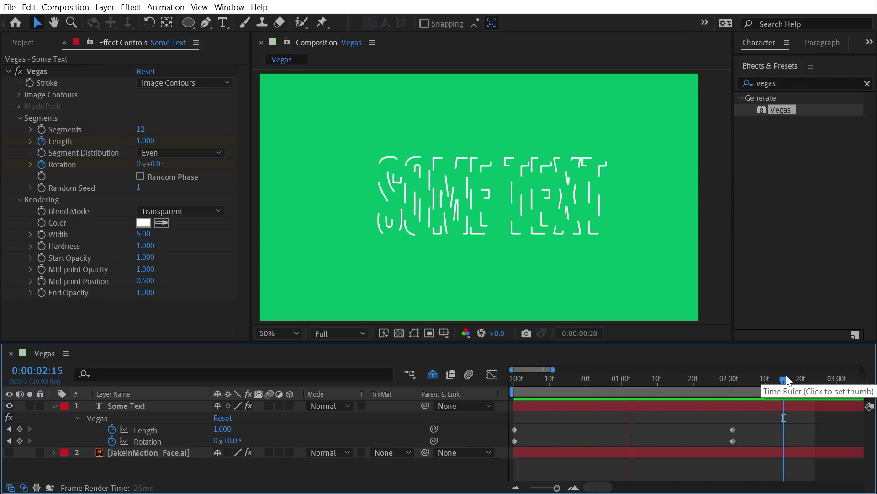
key(space)
- Go back to the first keyframes, set the starting Rotation to -12°, and preview the animation
key(j)
key(j)
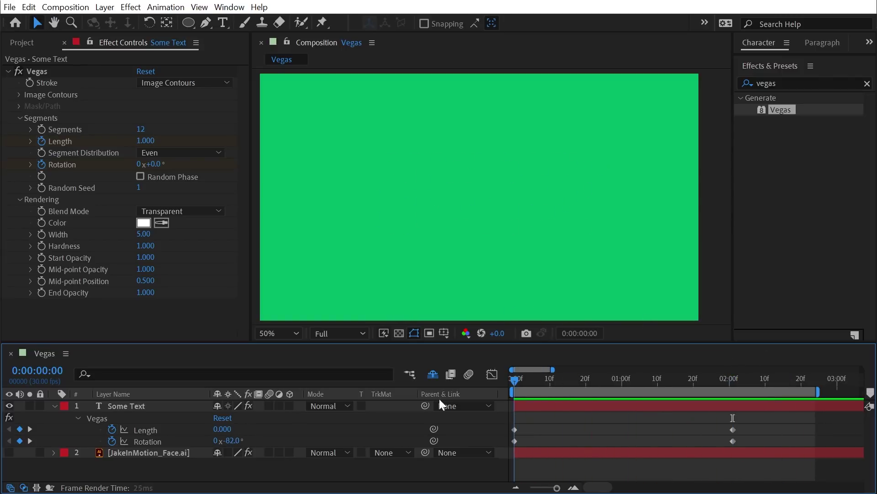
click(241, 444)
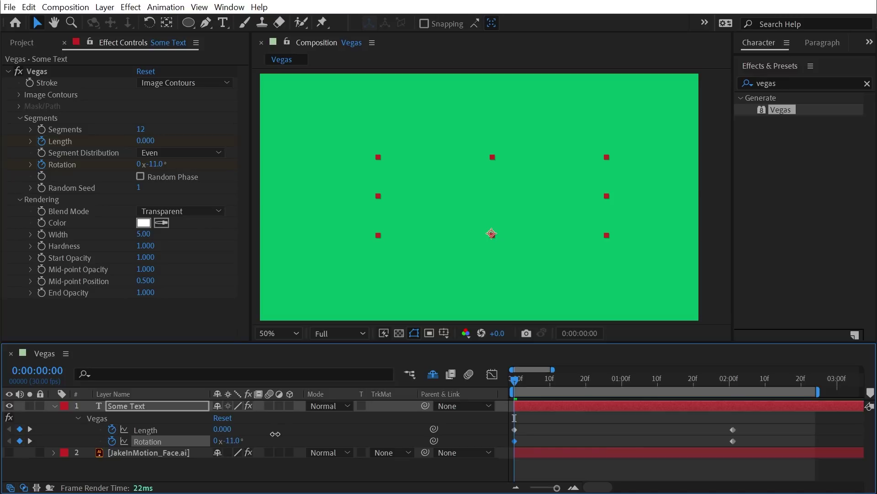
key(space)
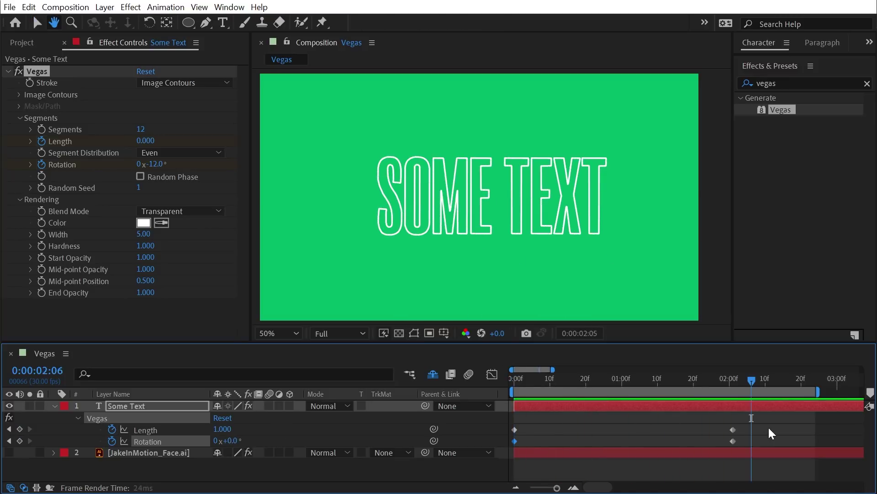
- Apply Easy Ease to all Length and Rotation keyframes and show the Rotation curve in the Graph Editor
drag(769, 426, 501, 448)
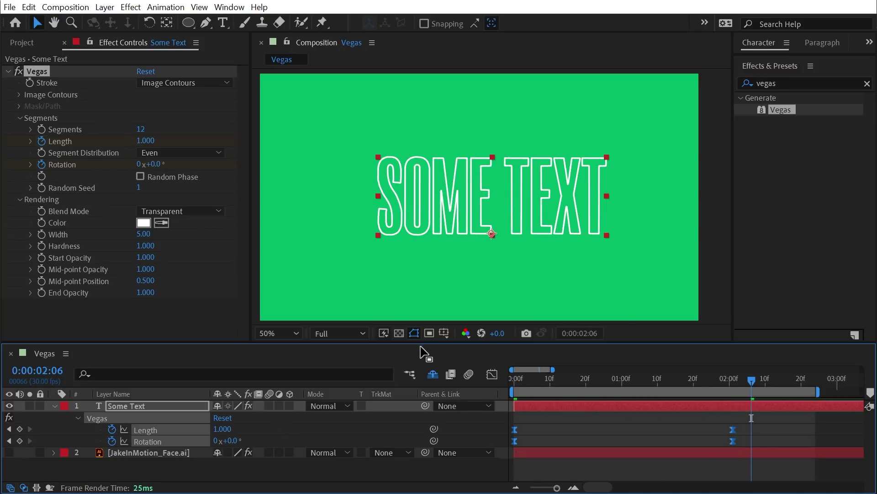
click(493, 374)
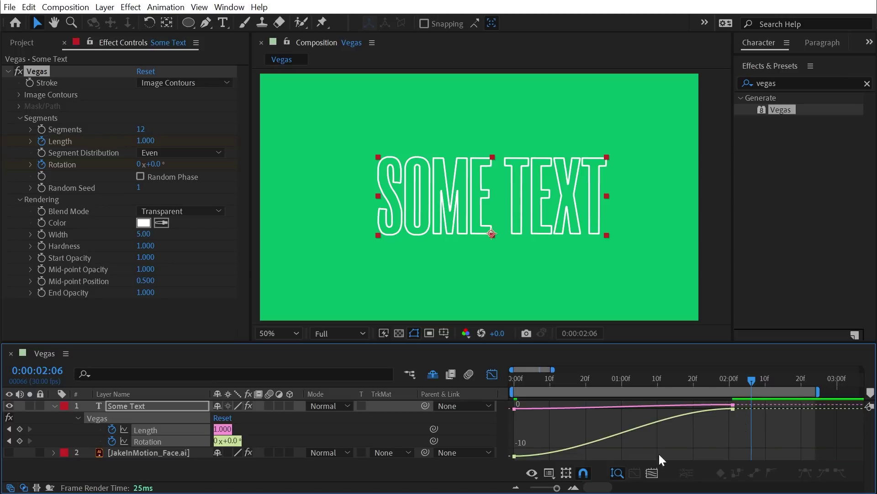
click(91, 442)
click(167, 443)
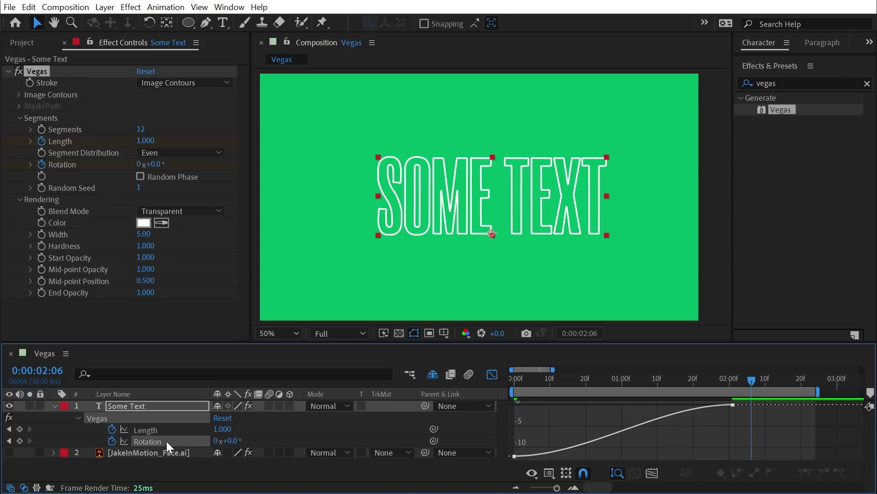
- Stretch the Length curve's ease into its last keyframe back to about frame 18, and preview the result
click(155, 432)
click(733, 404)
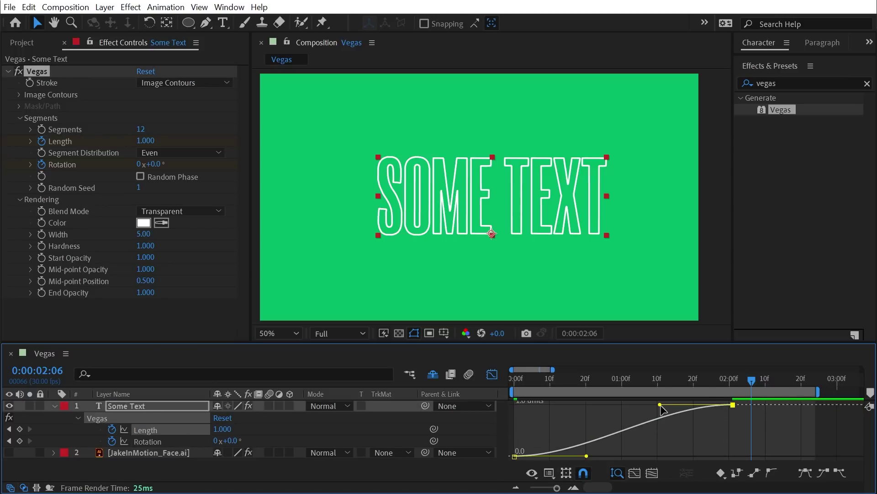
drag(661, 404, 577, 404)
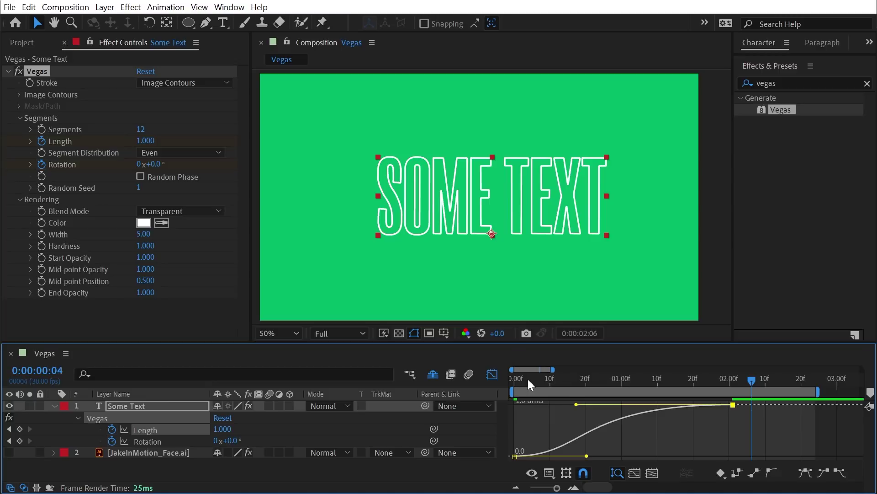
drag(528, 380, 513, 375)
key(space)
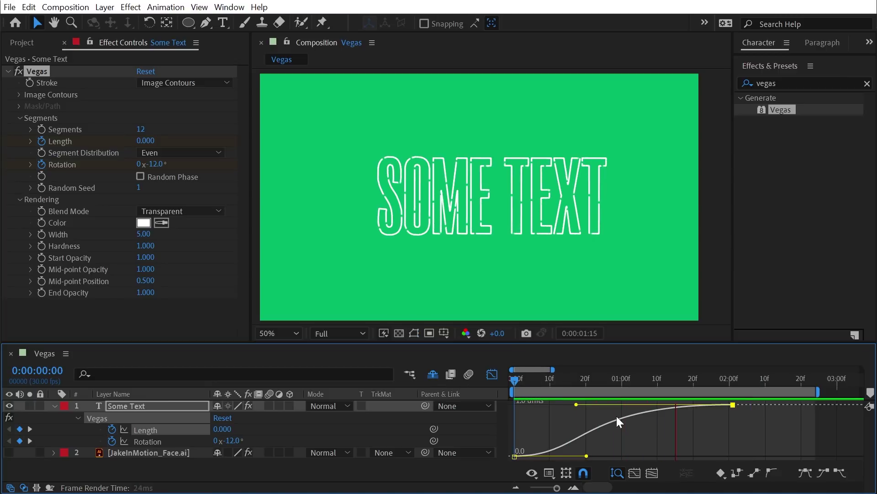
key(space)
- Stretch the Rotation curve's ease into its last keyframe back to about frame 8, and preview the result
click(139, 442)
click(733, 404)
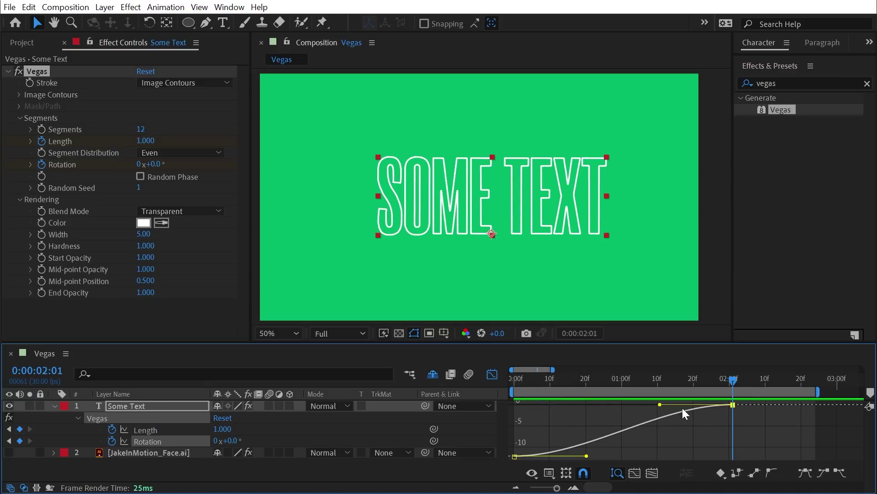
drag(660, 404, 542, 405)
key(Home)
key(space)
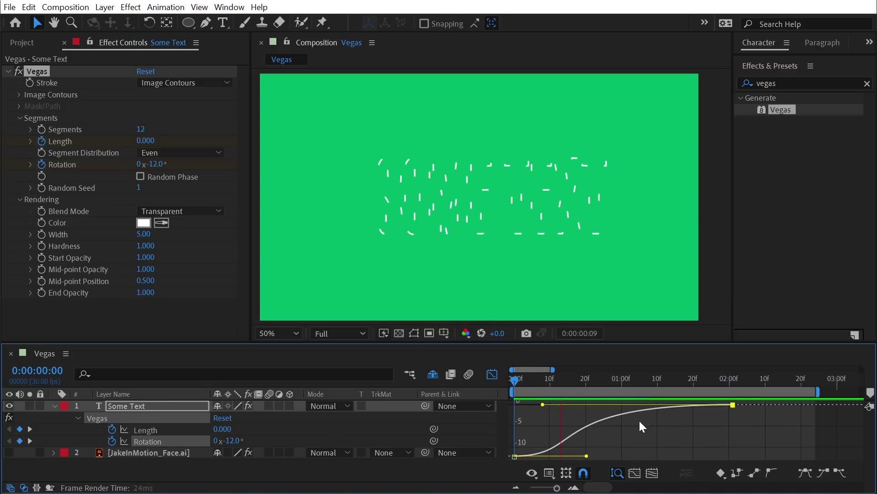
key(space)
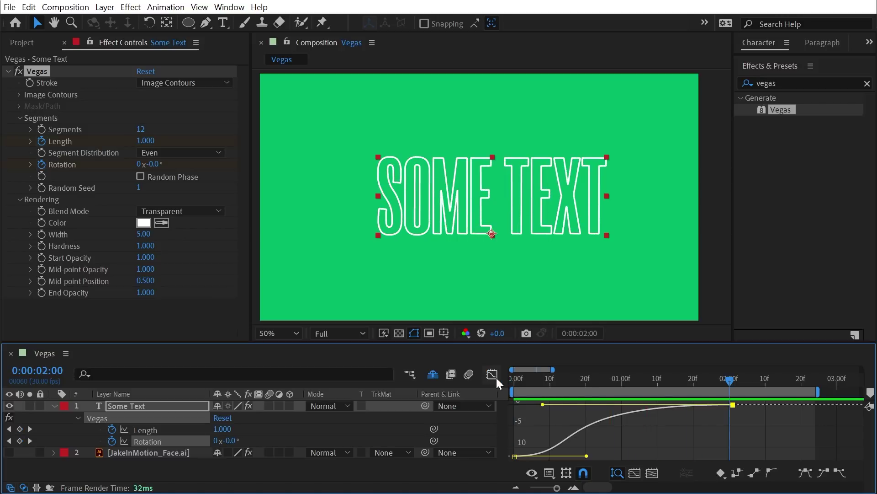
- Close the Graph Editor, move the final Length and Rotation keyframes to about 0:00:01:06, and preview from the start
click(492, 374)
drag(756, 425, 645, 441)
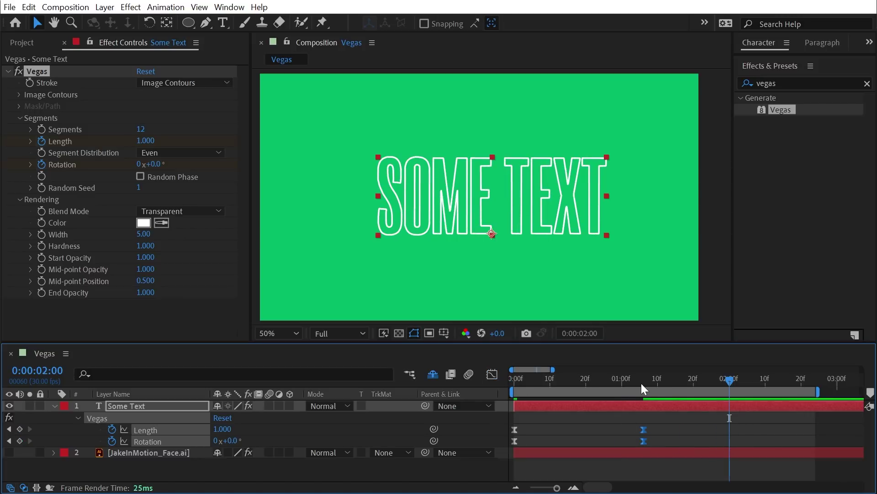
key(Home)
key(space)
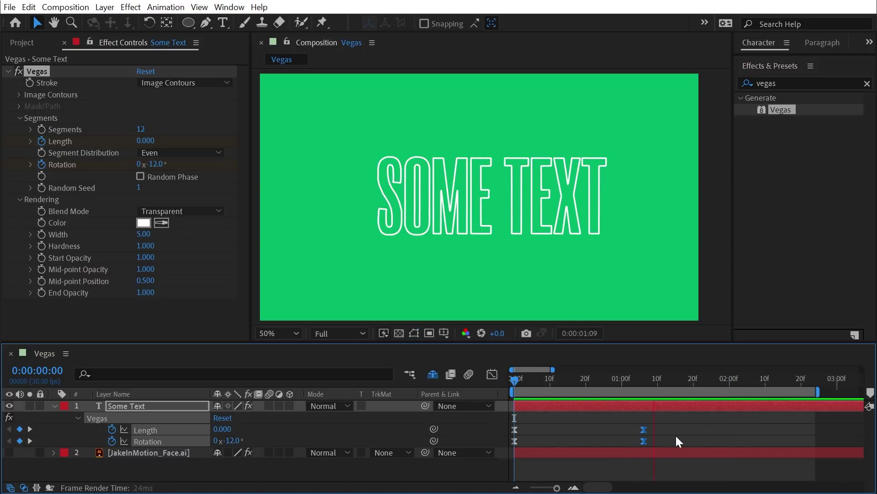
- Stop playback at 0:00:01:21, end the work area there, and preview the shortened animation
key(space)
key(n)
key(space)
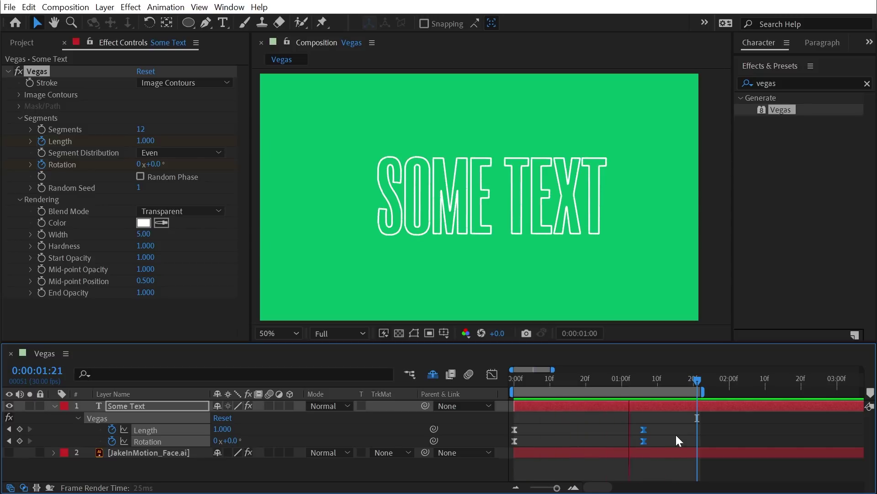
- Stop playback, replace the text layer's wording with "Anything else", and preview the outline animation
key(space)
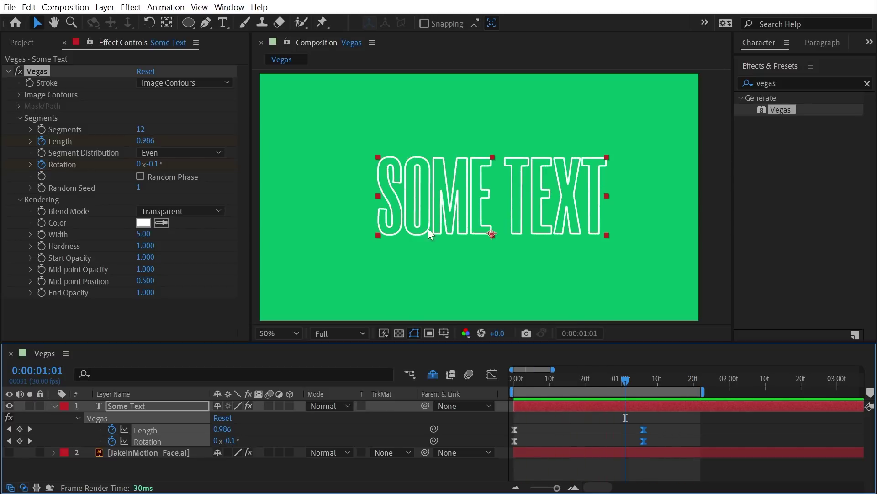
double_click(499, 225)
text(An)
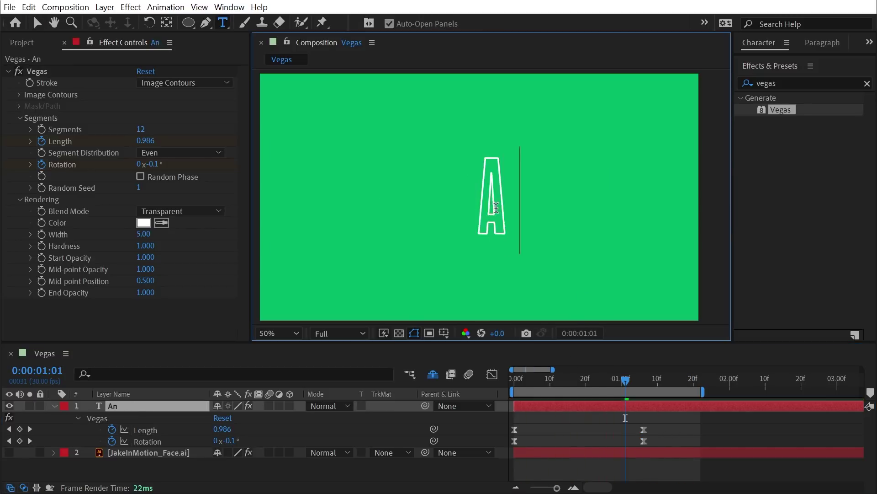
text(ything else)
key(KP_Enter)
key(space)
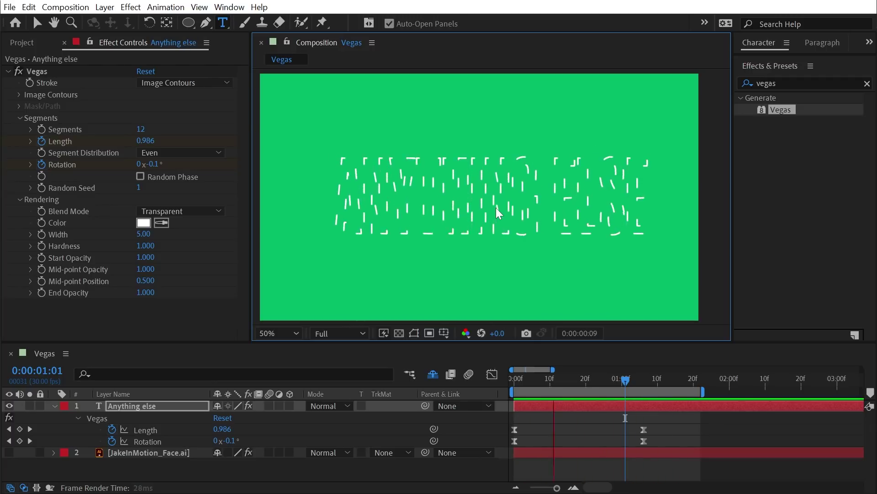
key(space)
- Set the Vegas effect's Segments to 1 and preview the outline reveal from the first frame
drag(585, 382, 568, 381)
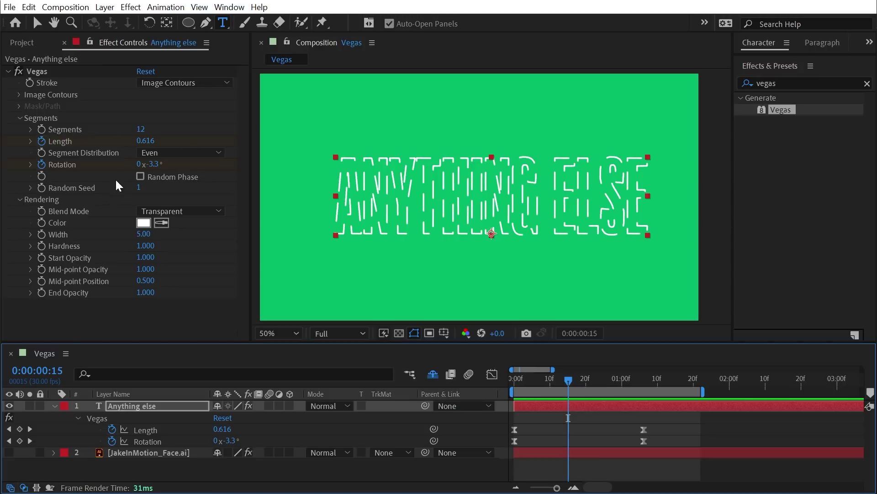
drag(141, 130, 57, 133)
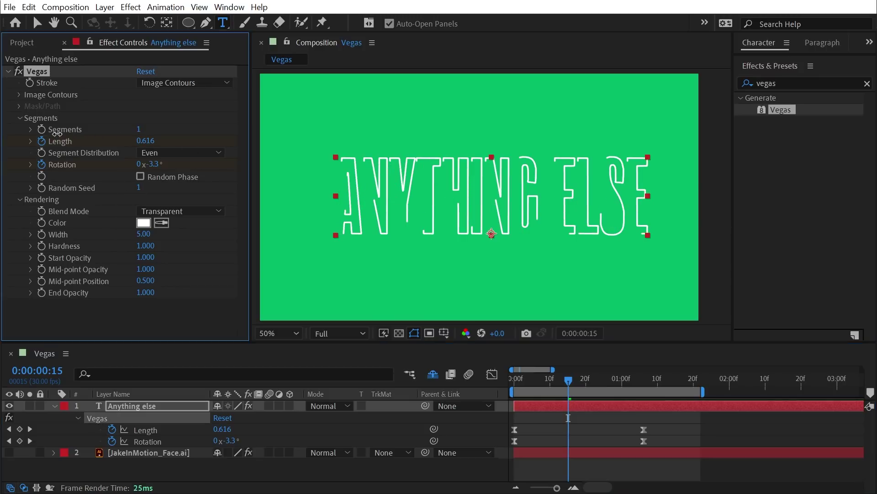
drag(539, 379, 481, 380)
key(space)
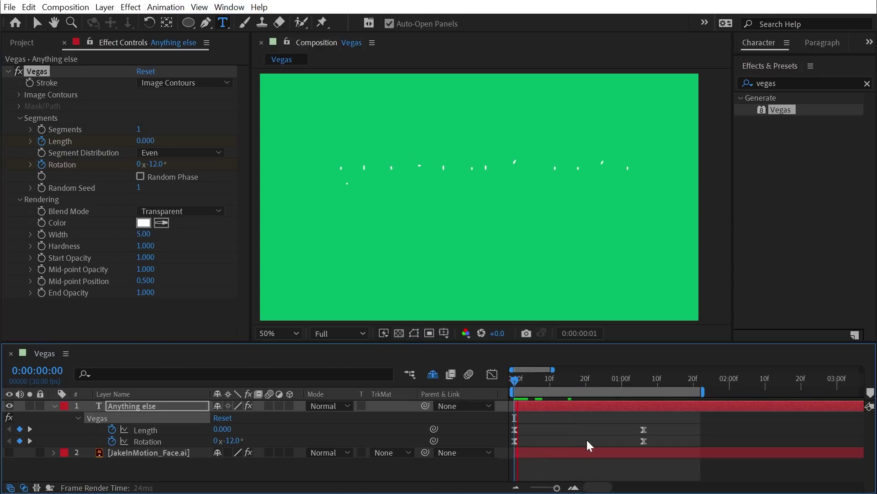
- Move the final Length and Rotation keyframes to about 0:00:02:04 and extend the work area to about 0:00:02:20
drag(670, 420, 743, 439)
drag(703, 392, 800, 391)
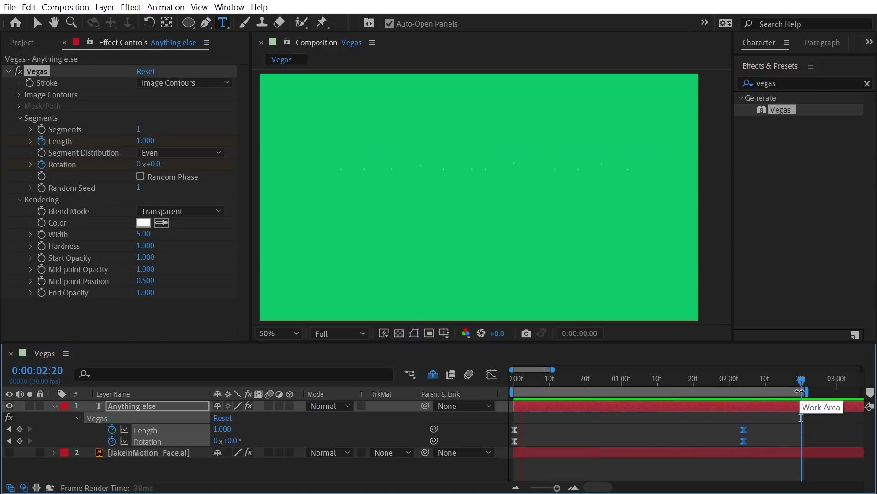
- Set the starting Rotation keyframe to -113° at the first frame and preview the animation
click(240, 427)
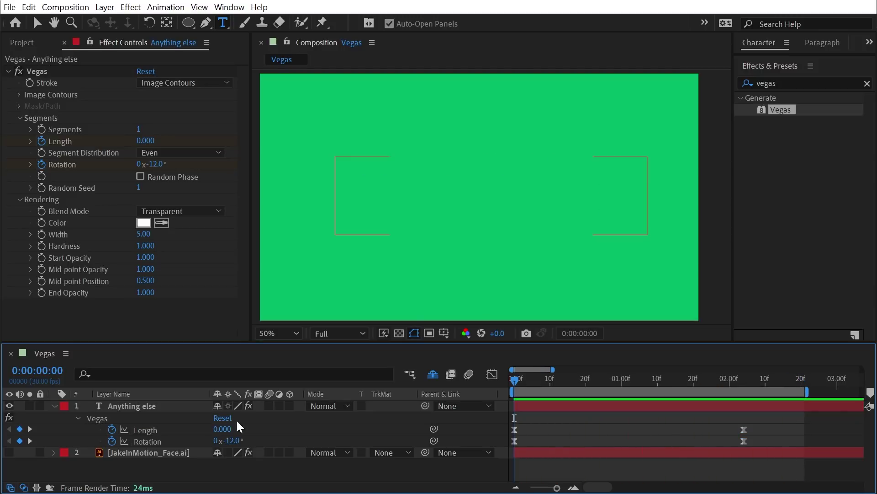
drag(236, 438, 173, 441)
key(space)
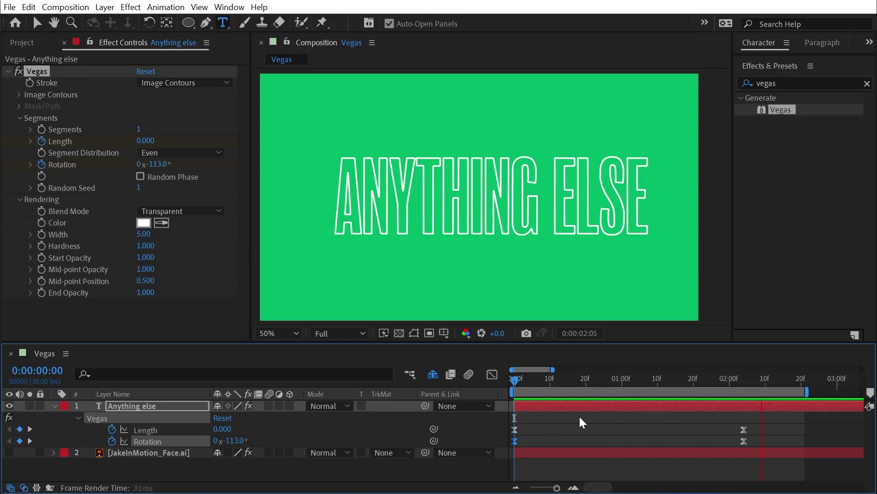
key(space)
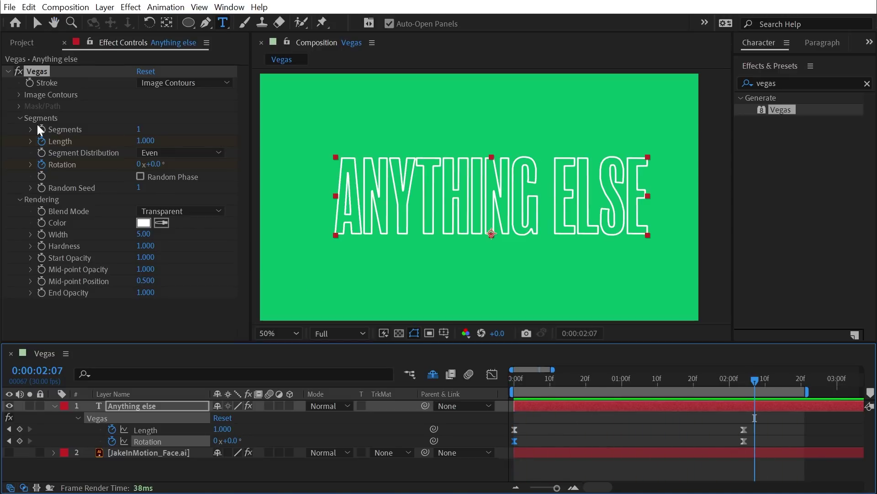
- Set the Vegas effect's Image Contours rendering to Selected Contour
click(19, 96)
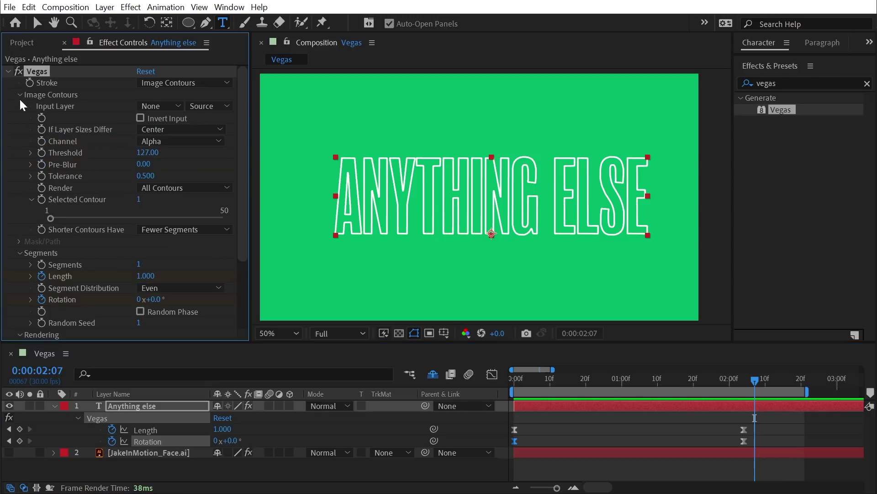
click(170, 189)
click(174, 211)
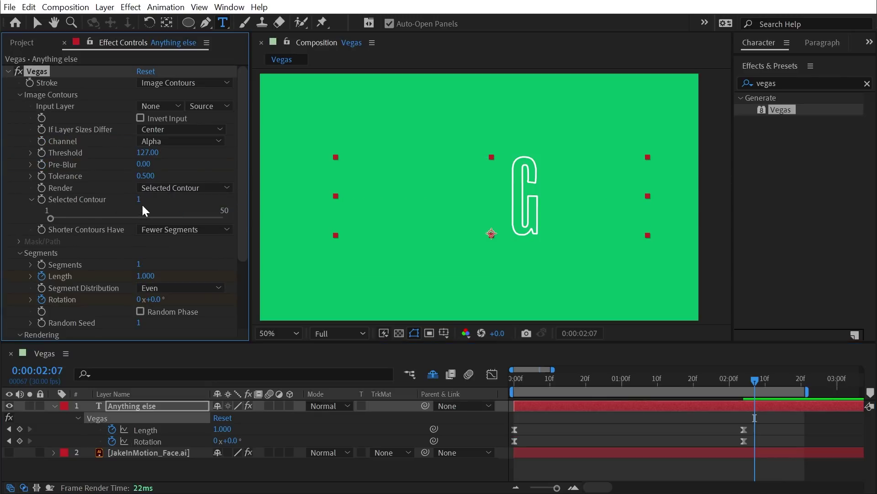
- Step through the Selected Contour values and set it to 3 to outline only the letter A
key(Up)
key(Up)
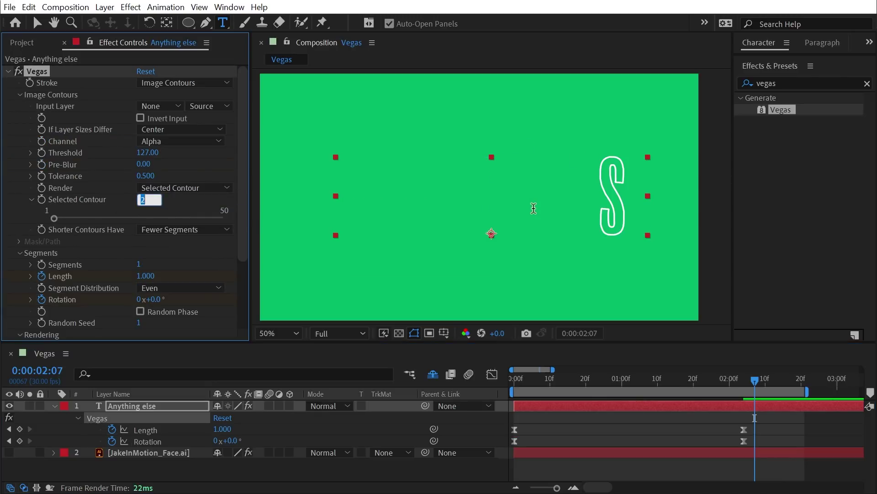
key(Up)
key(Down)
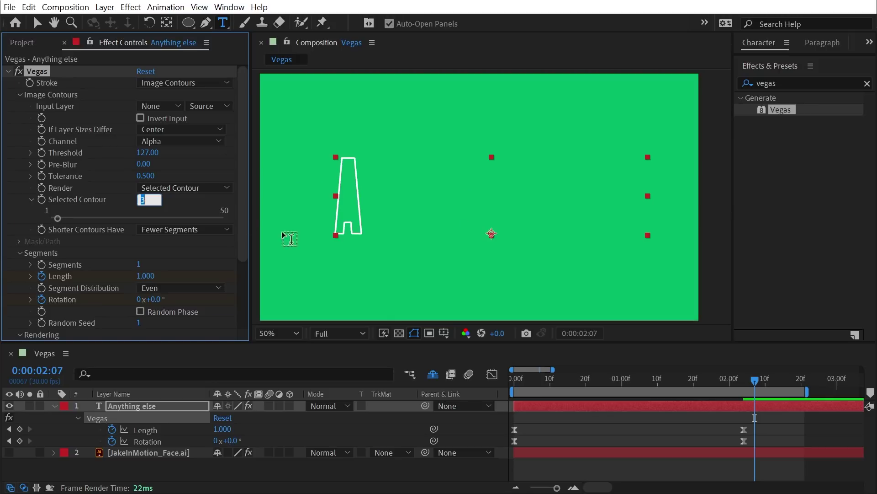
key(Down)
key(Up)
key(Up)
key(Down)
click(402, 379)
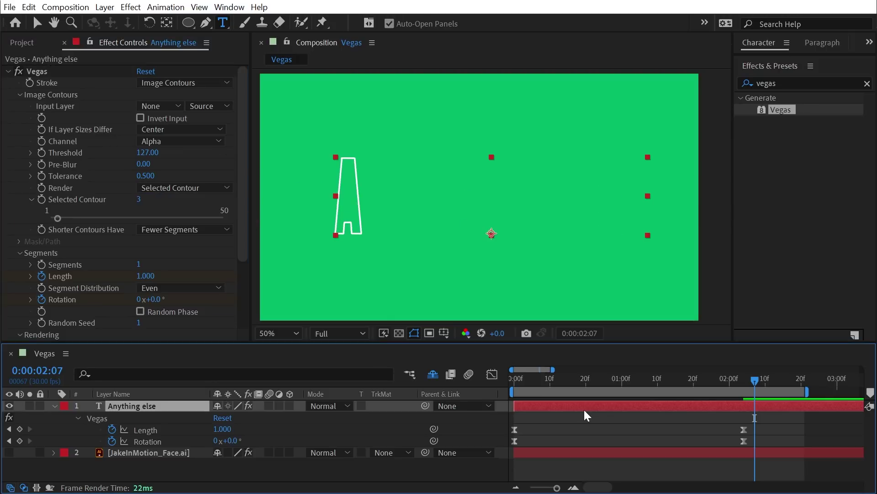
- Duplicate the Anything else text layer and set the duplicate's Selected Contour to 4 for the letter N
key(ctrl+d)
click(143, 201)
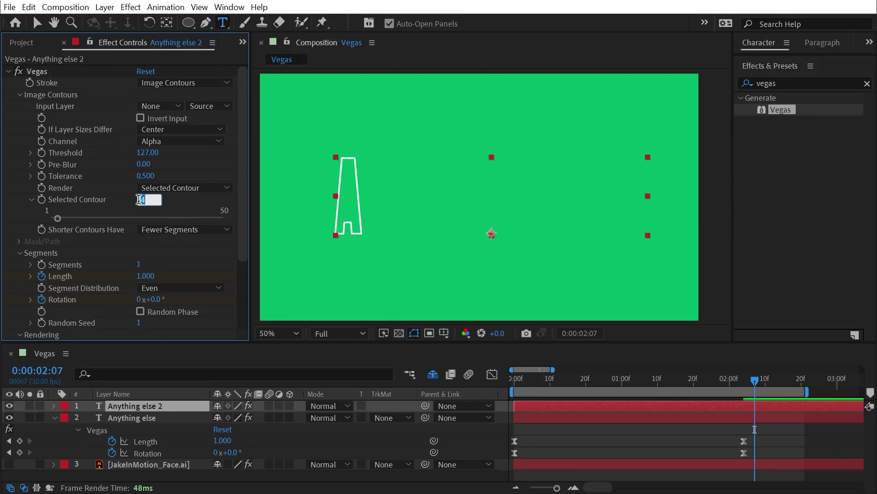
key(Up)
click(605, 428)
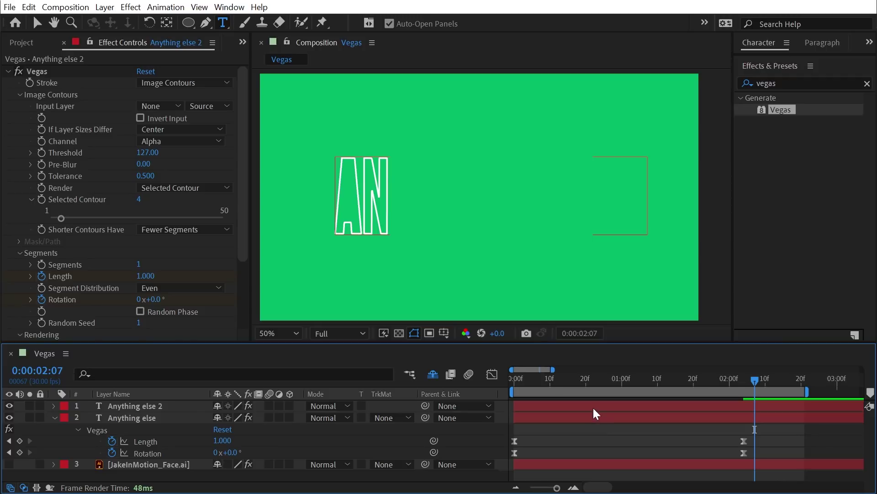
- Duplicate the text layer for each remaining contour up to Anything else 13, and enlarge the timeline to show all layers
click(593, 408)
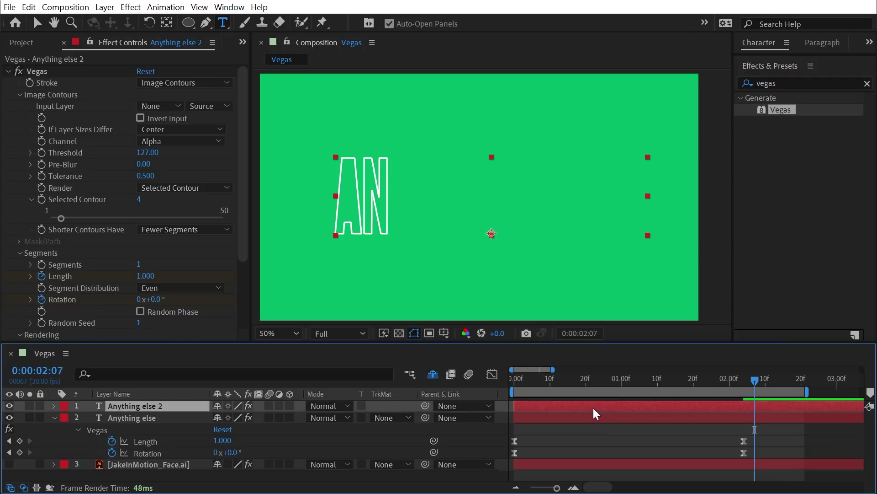
key(ctrl+d)
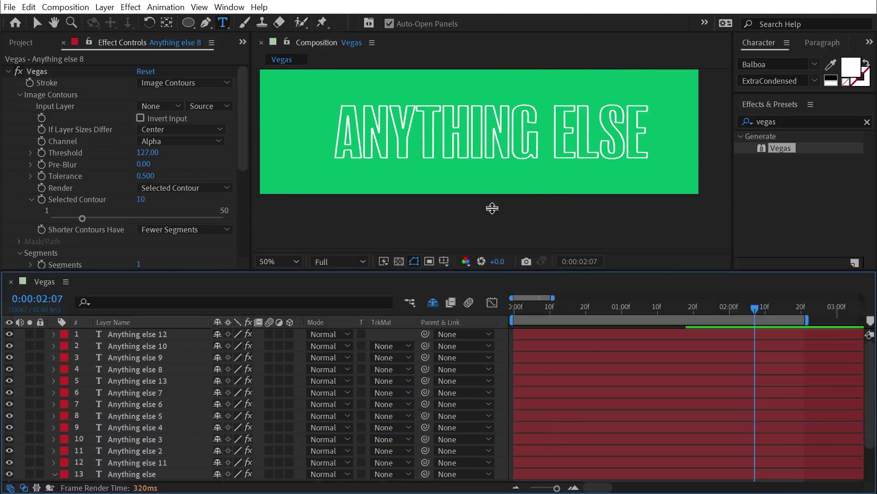
drag(492, 208, 492, 194)
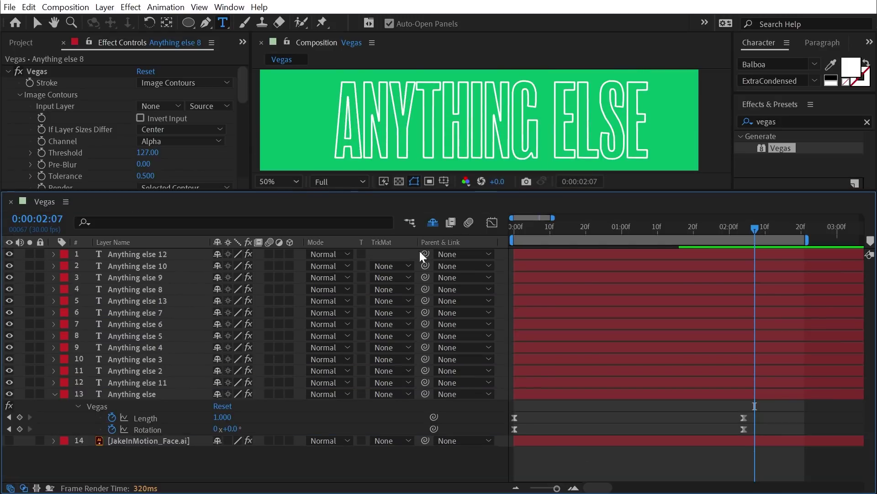
- Select all thirteen text layers and trim their out points to 0:00:00:01, leaving each two frames long
click(141, 394)
shift+click(156, 258)
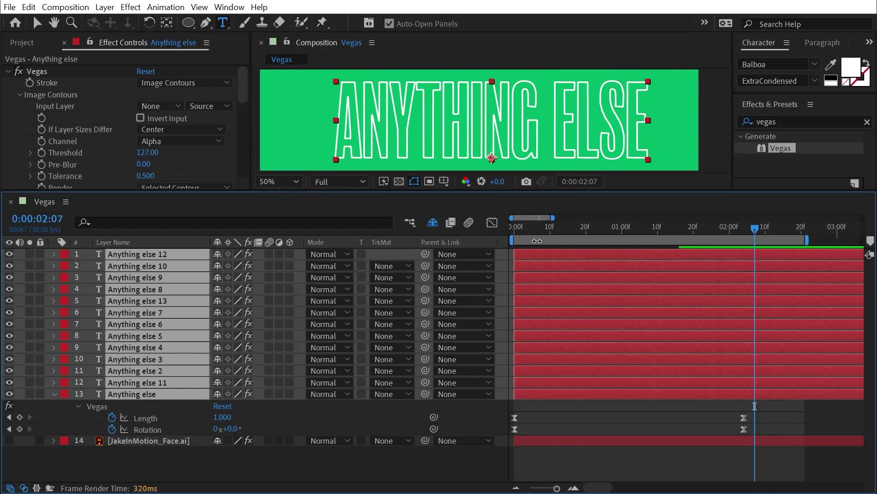
drag(551, 231, 507, 238)
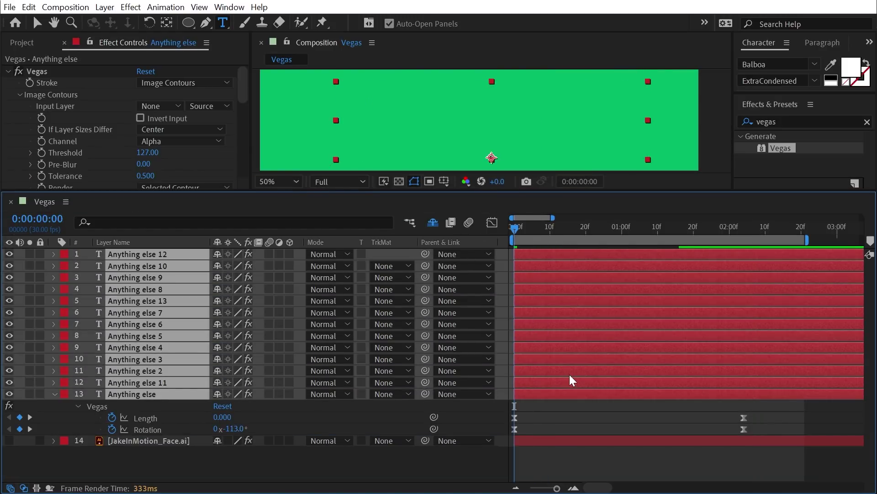
key(space)
key(alt+bracketright)
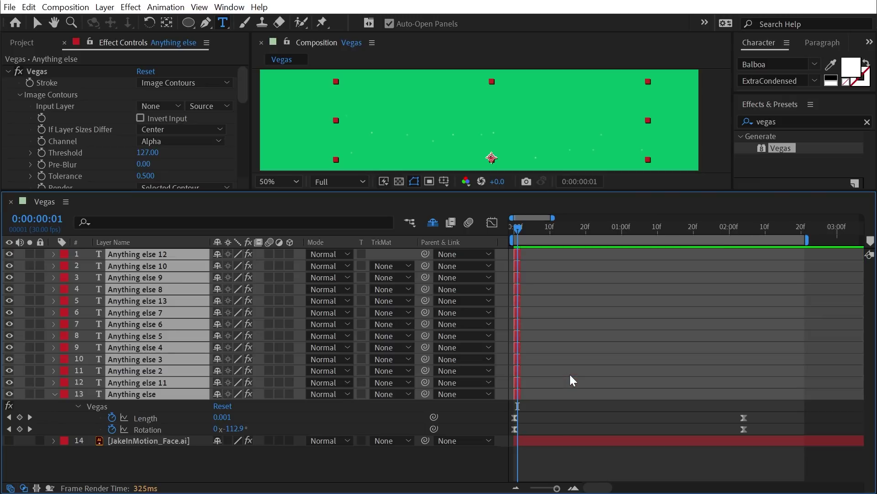
- Reselect the text layers from Anything else up to Anything else 12 and apply Sequence Layers with Overlap off
key(equal)
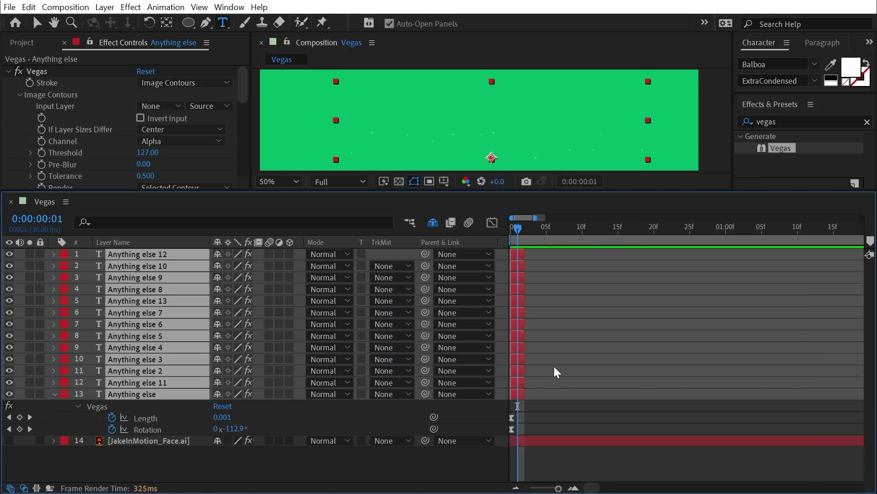
scroll(558, 368, left, 1)
click(563, 368)
click(521, 397)
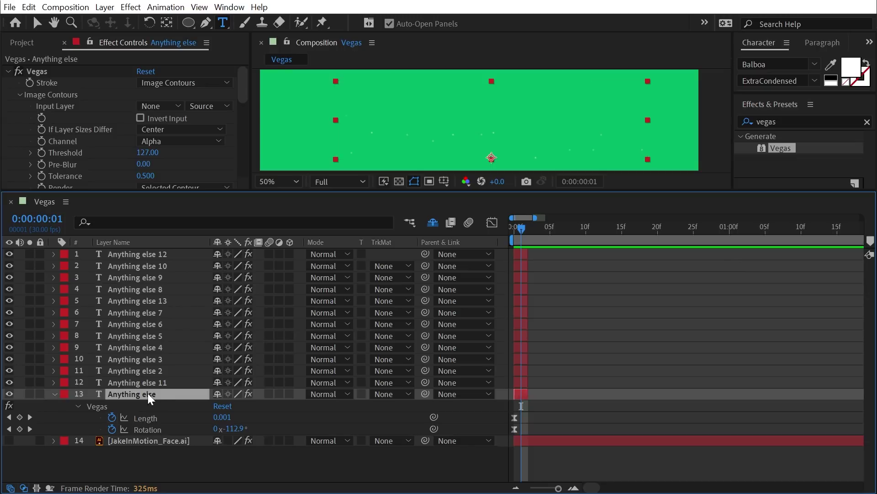
shift+click(143, 254)
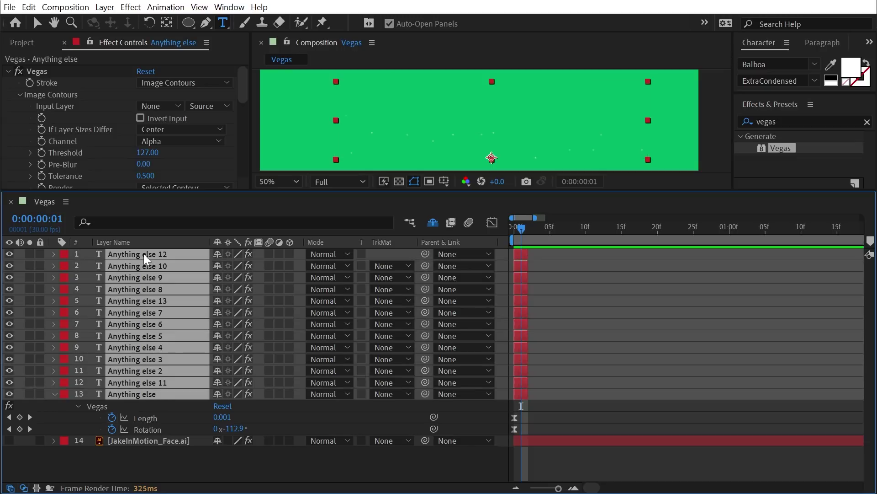
right_click(143, 253)
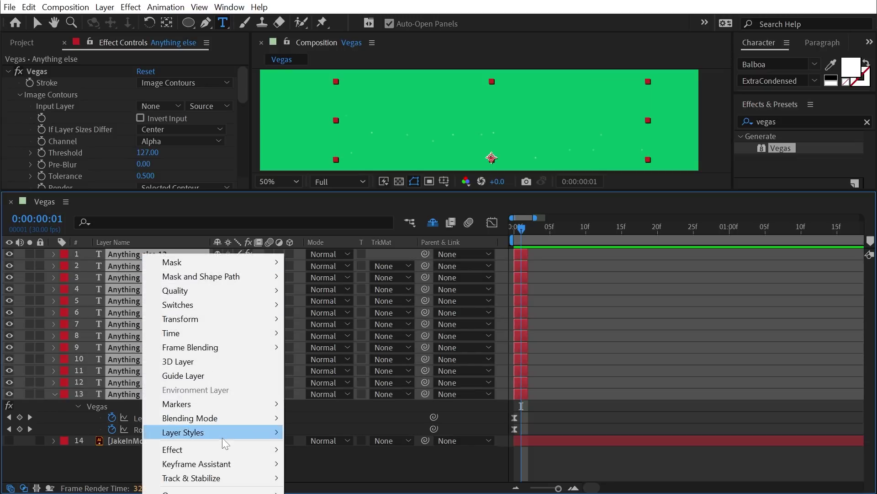
mouse_move(229, 465)
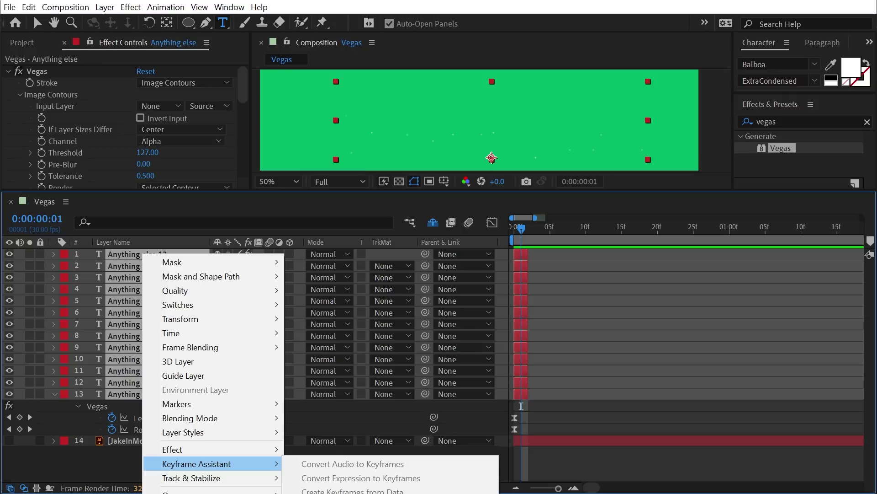
click(329, 493)
drag(27, 400, 376, 203)
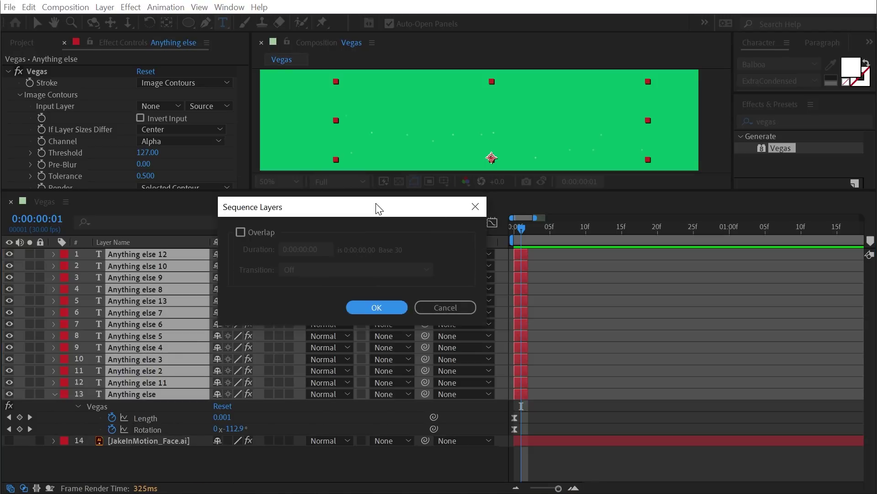
click(391, 313)
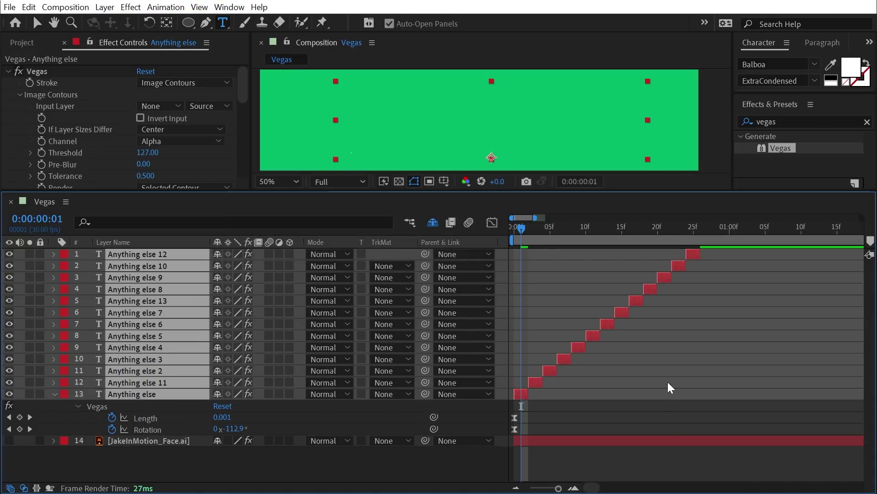
- Extend all text layers' out points to the composition's end at 0:00:30:09, restore the larger composition view, and return to the first frame
key(End)
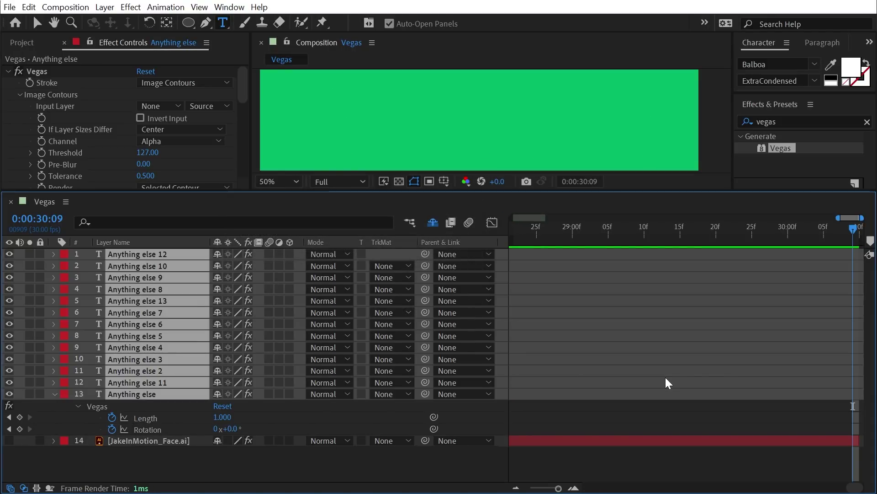
key(alt+bracketright)
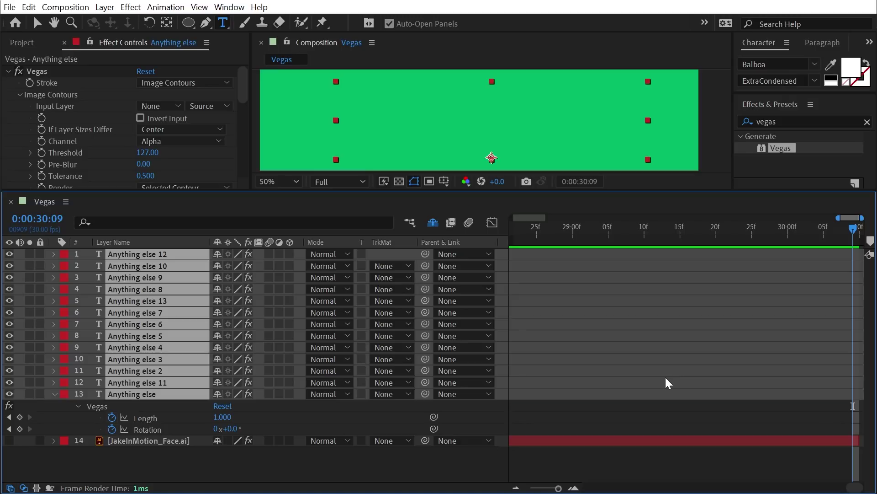
key(minus)
key(minus)
scroll(612, 370, down, 3)
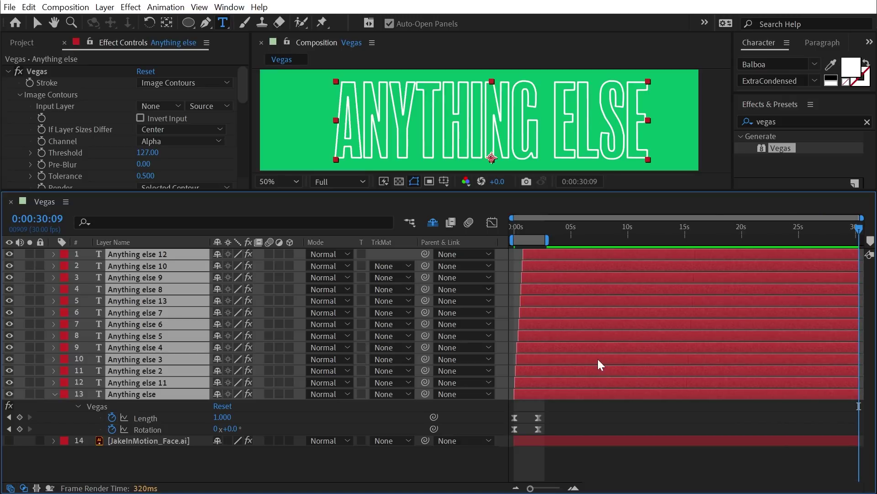
drag(654, 192, 656, 337)
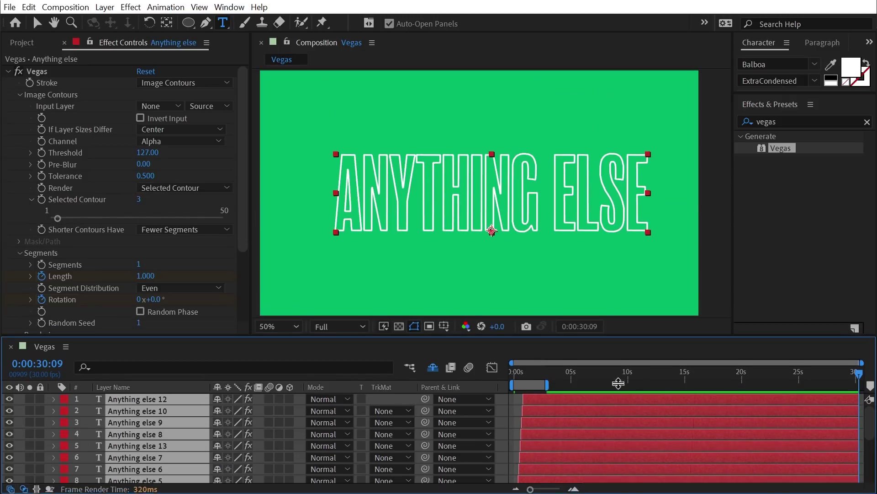
drag(531, 375, 472, 381)
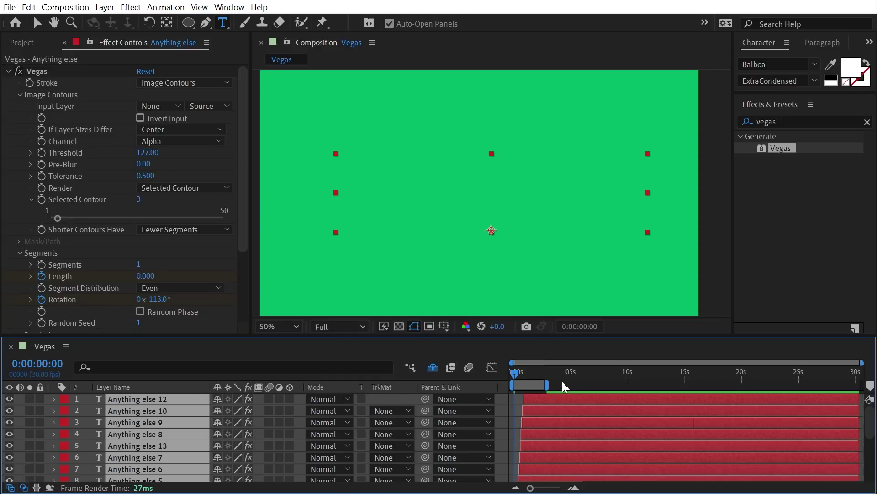
- End the work area at 0:00:04:26, preview the staggered outline reveal, and shorten the work area slightly
drag(563, 377, 570, 378)
key(n)
key(space)
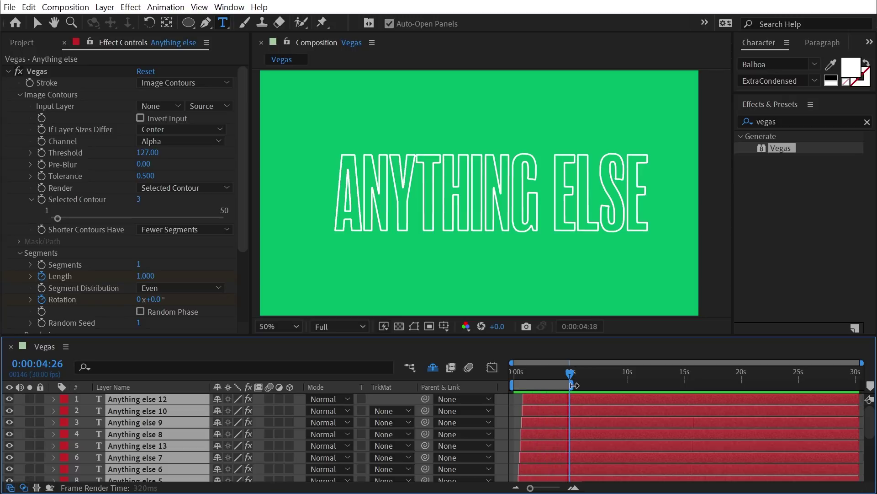
drag(572, 385, 556, 386)
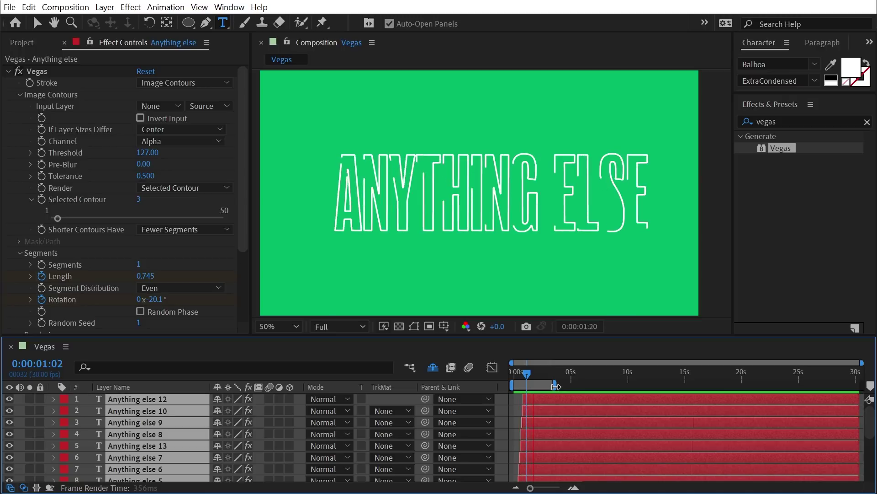
- Examine the Channel options available for the Vegas effect's image contours
click(152, 138)
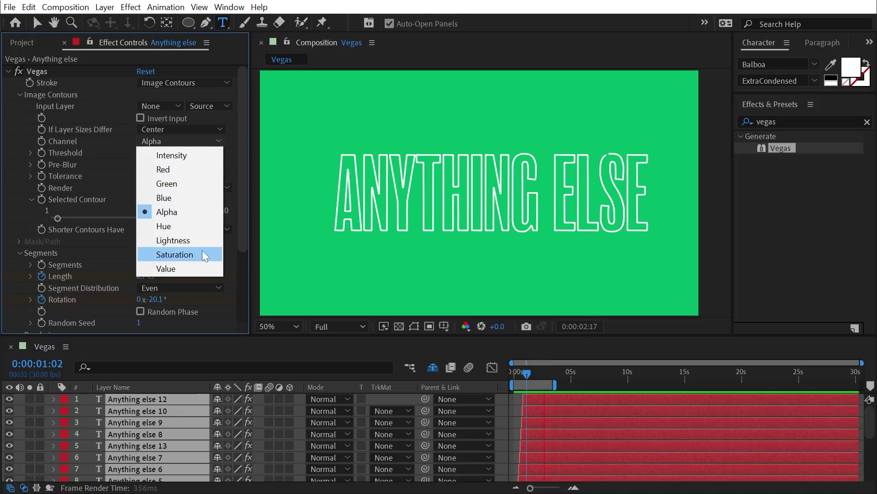
click(104, 148)
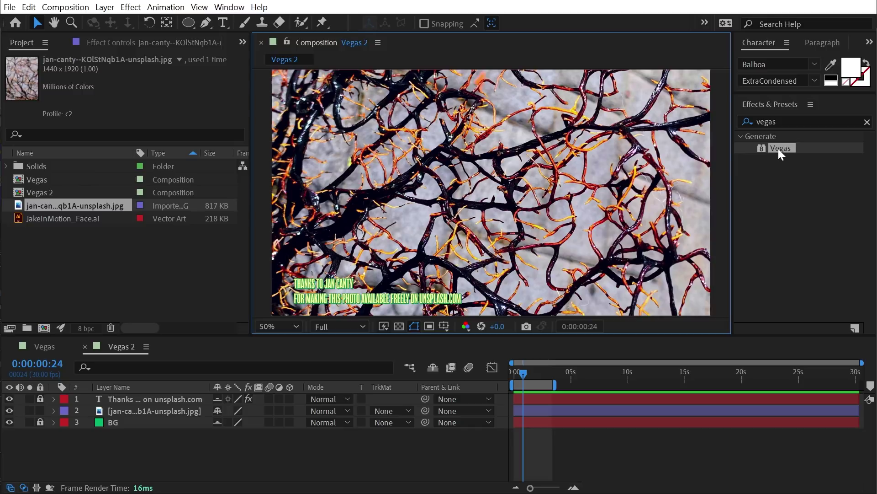
- Apply Vegas to the branch photo in the Vegas 2 composition, with Segments 1 and both Mid-point and End Opacity at 1
mouse_move(777, 149)
mouse_down()
mouse_move(416, 115)
mouse_move(364, 160)
mouse_move(423, 185)
mouse_up()
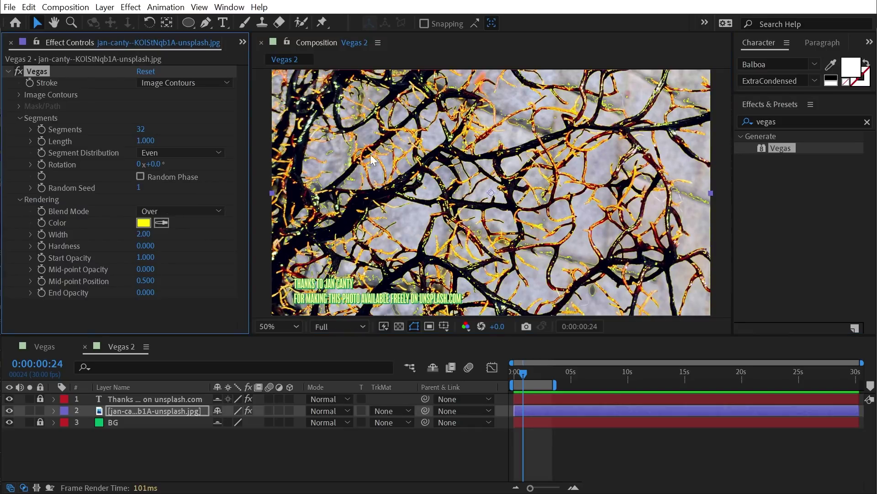
key(/)
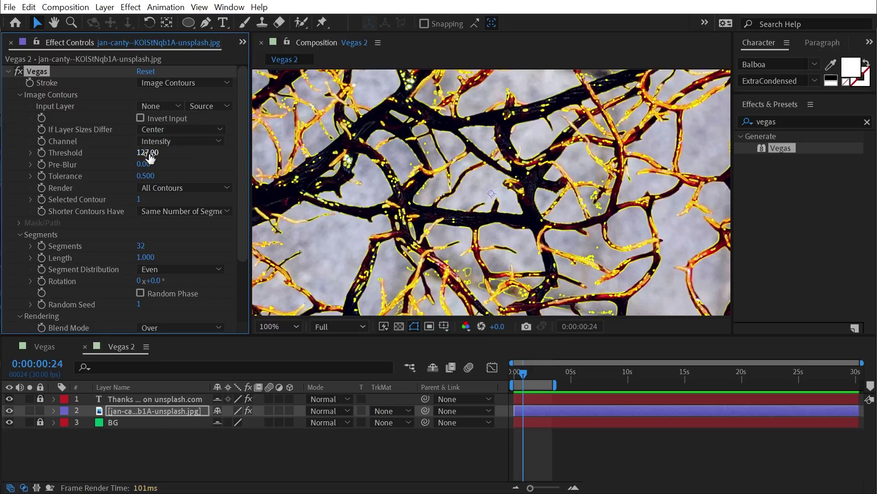
click(21, 95)
drag(141, 129, 52, 321)
drag(145, 293, 210, 294)
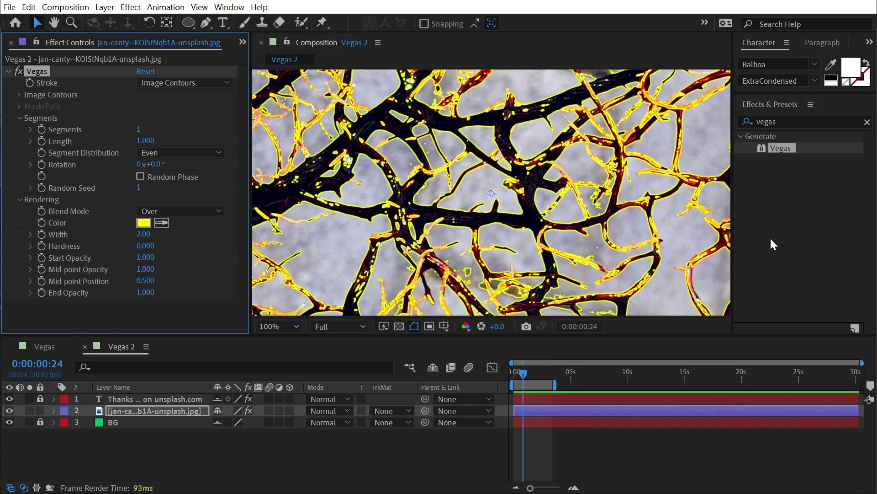
- Refine the photo's Image Contours with Threshold 116, Pre-Blur 8.60 and Invert Input on
key(h)
drag(416, 160, 320, 249)
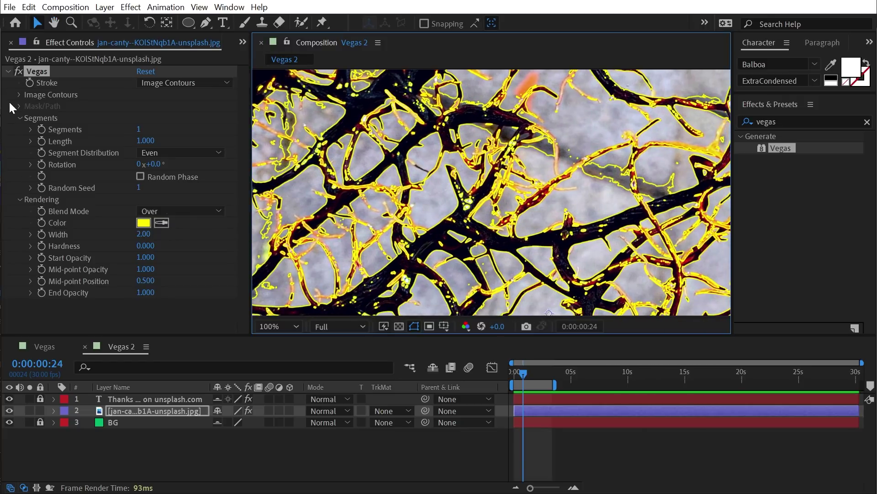
click(19, 94)
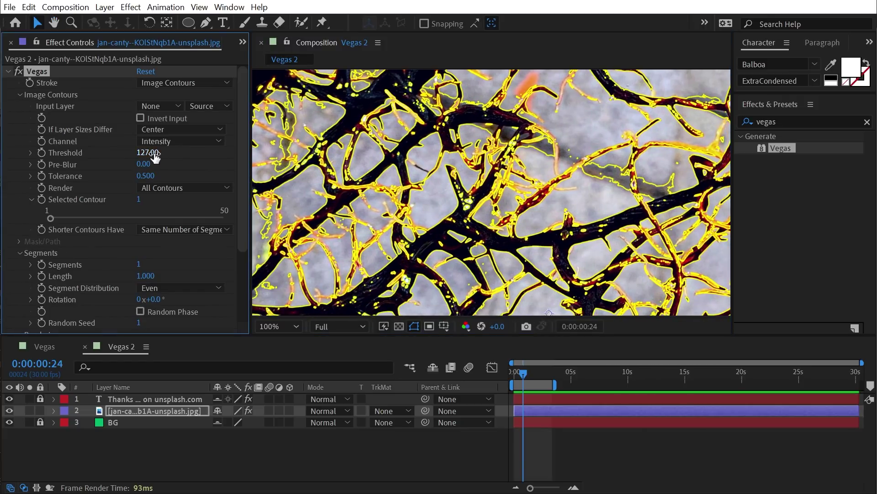
mouse_move(118, 154)
mouse_down()
mouse_move(186, 154)
mouse_move(155, 155)
mouse_move(151, 164)
mouse_move(215, 159)
mouse_up()
click(151, 117)
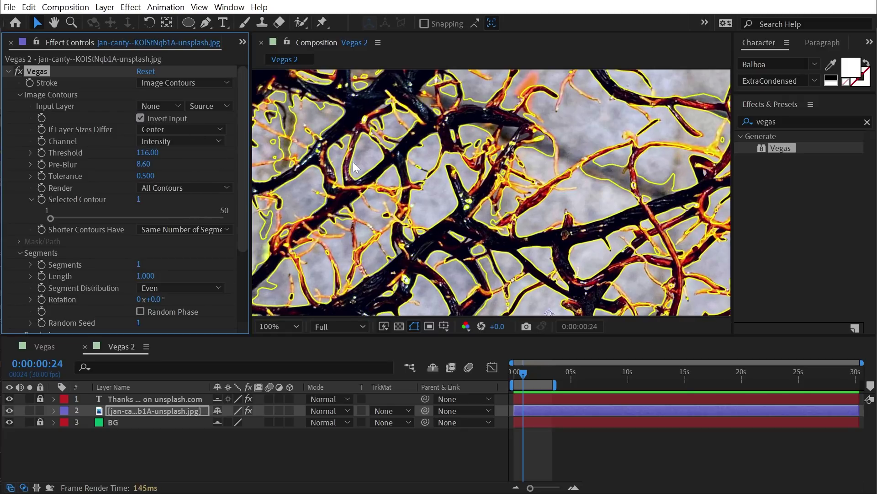
- Set the contour Tolerance to 0 on the branch photo
scroll(501, 201, down, 2)
drag(544, 222, 458, 150)
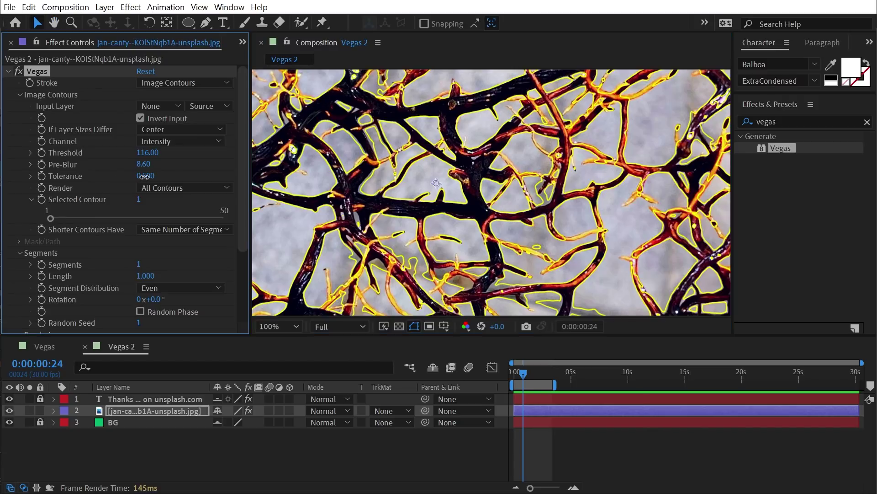
drag(144, 176, 132, 176)
key(comma)
key(comma)
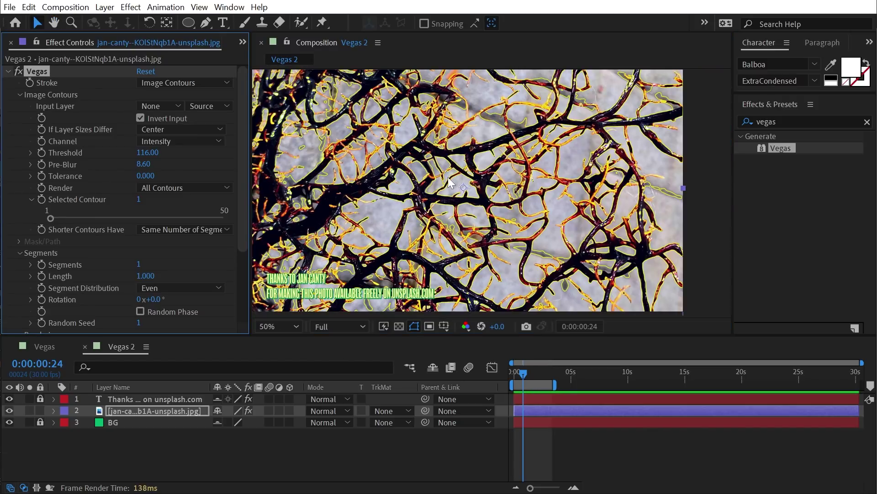
- Change the Vegas stroke color to bright green 00FFA0 and its Width to 3.90
click(20, 95)
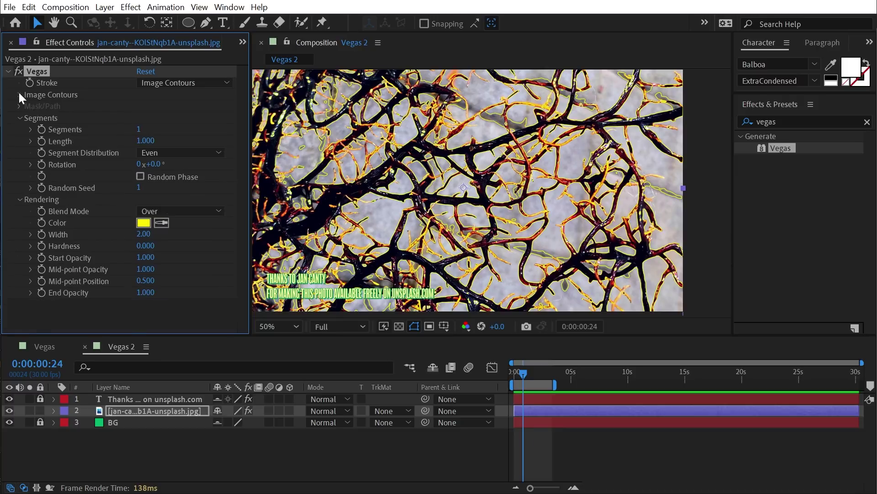
click(143, 222)
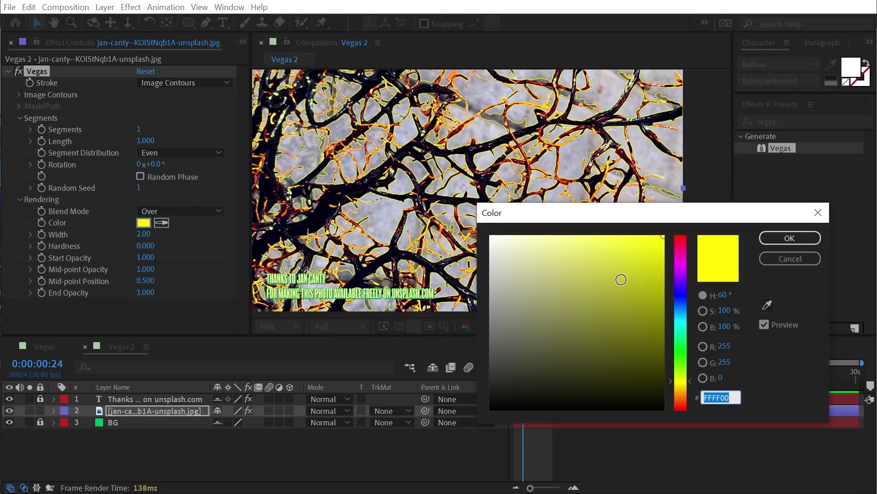
click(680, 242)
drag(680, 242, 679, 240)
click(680, 333)
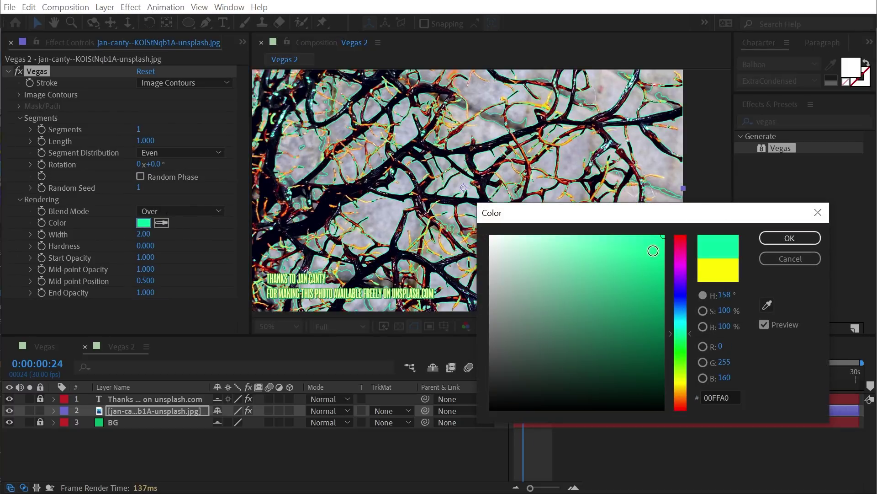
click(761, 236)
drag(149, 235, 155, 235)
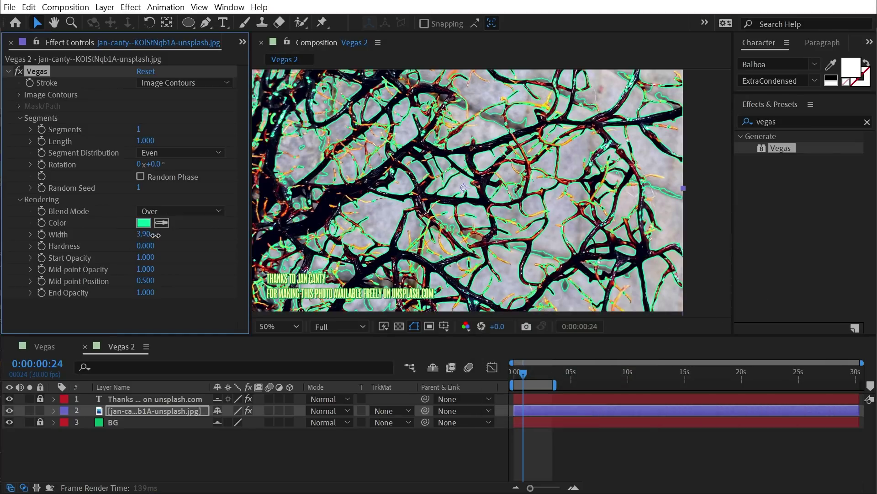
- Set the Vegas stroke's End Opacity to 0.010 and Mid-point Opacity to 0
drag(96, 294, 90, 294)
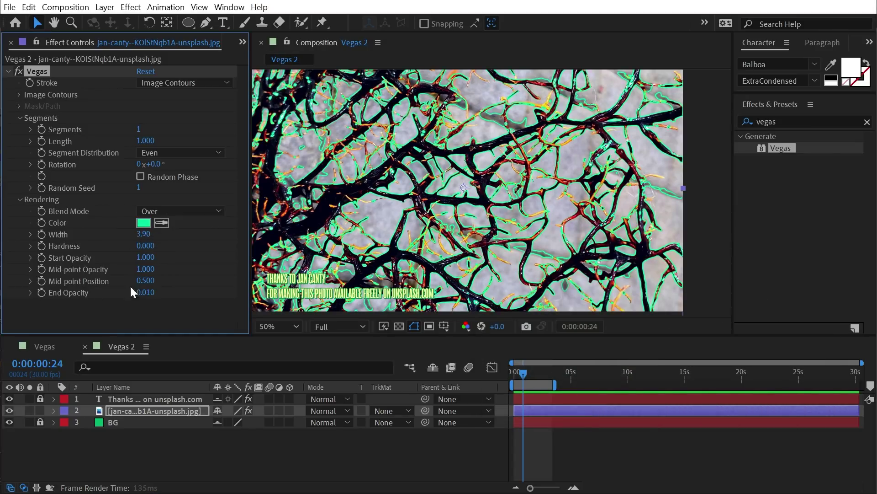
key(shift+Tab)
text(0)
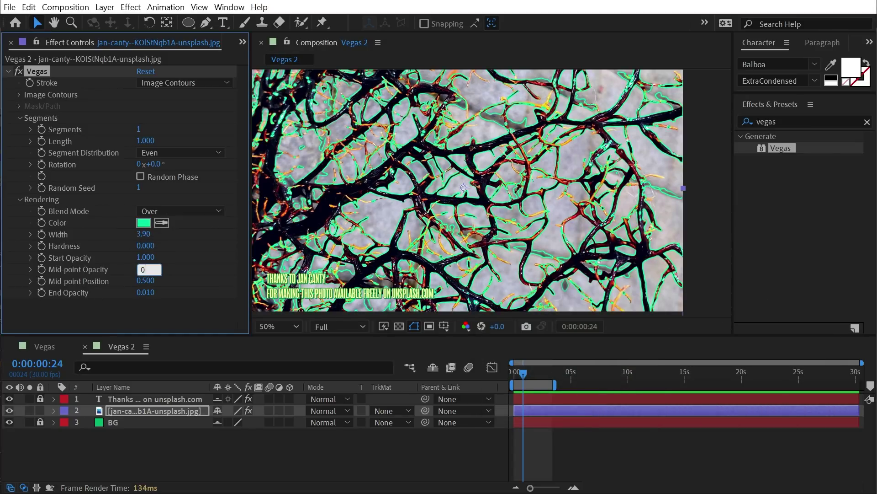
key(Return)
- Set Vegas Segments to 43, give shorter contours Fewer Segments, and reduce the segment Length to 0.290
drag(151, 129, 163, 130)
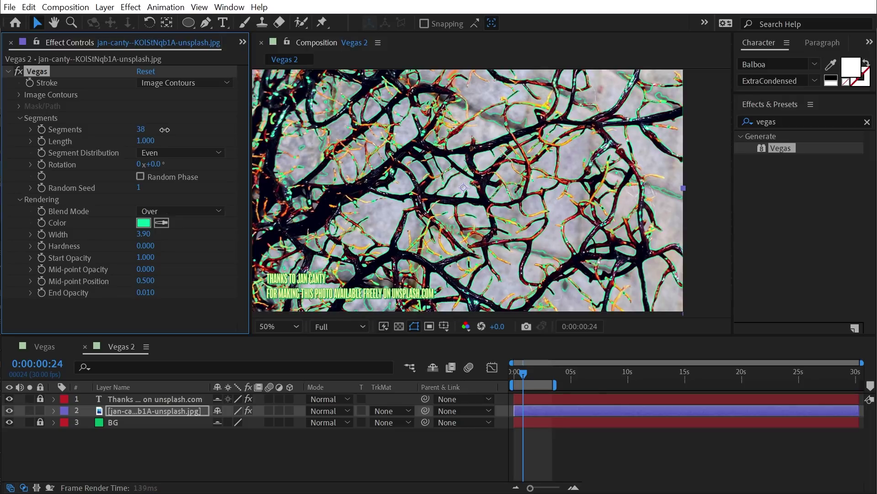
click(19, 95)
click(155, 229)
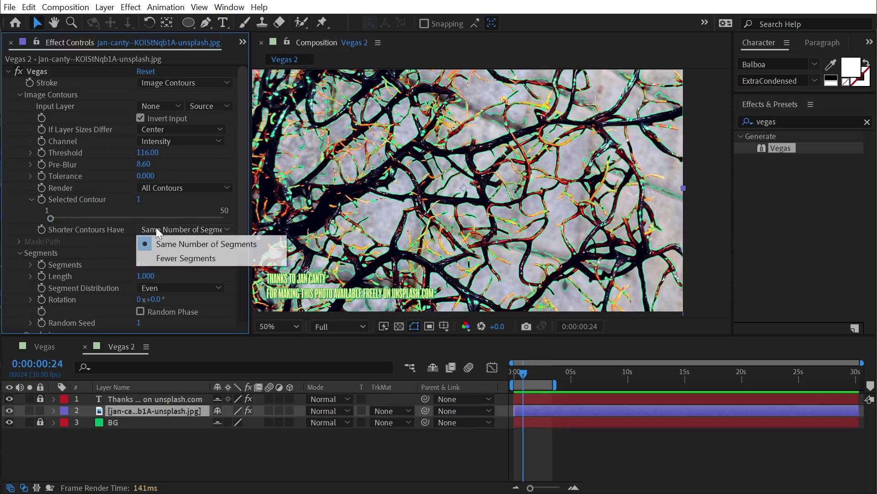
click(166, 259)
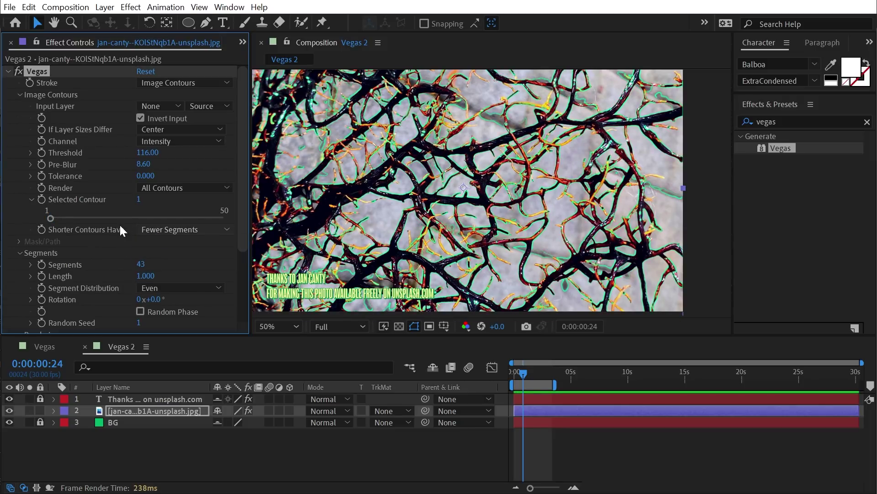
click(19, 94)
drag(145, 140, 89, 138)
- Set the Vegas Blend Mode to Transparent, duplicate the photo layer, and delete Vegas from the lower copy
click(155, 211)
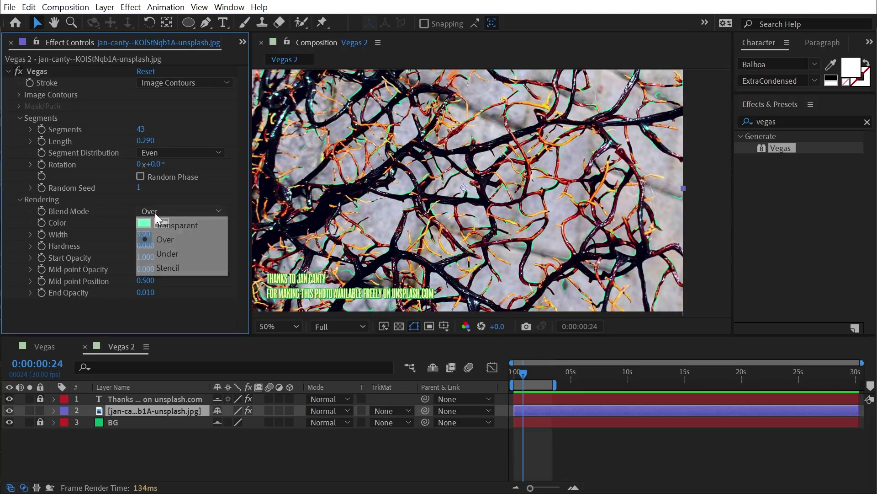
click(185, 226)
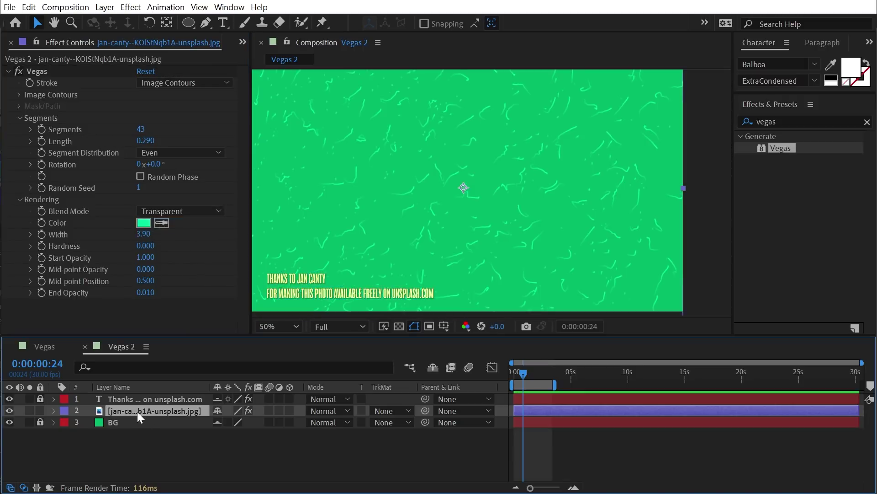
key(ctrl+d)
click(133, 422)
click(59, 74)
key(Delete)
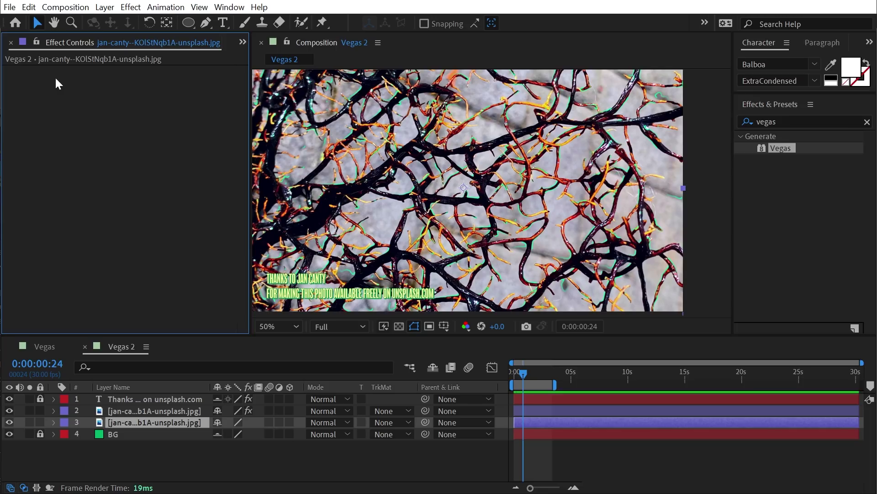
- Set the upper photo layer's blending mode to Add
click(125, 411)
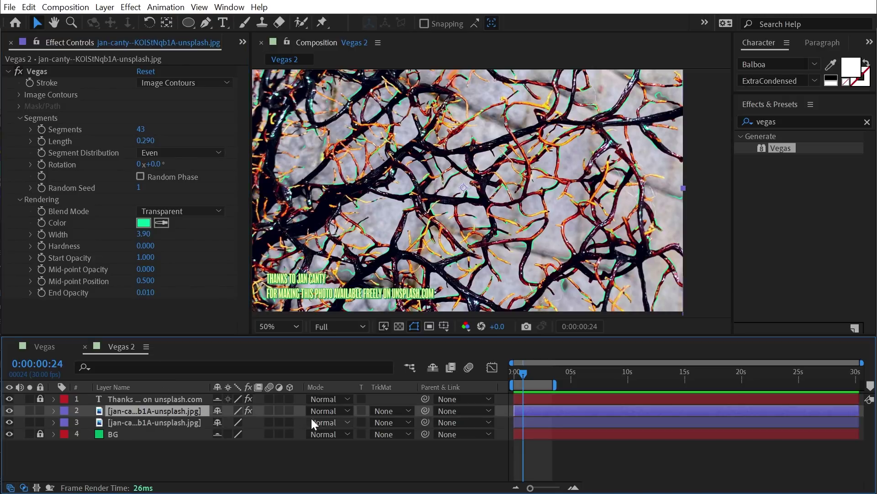
click(325, 410)
click(439, 485)
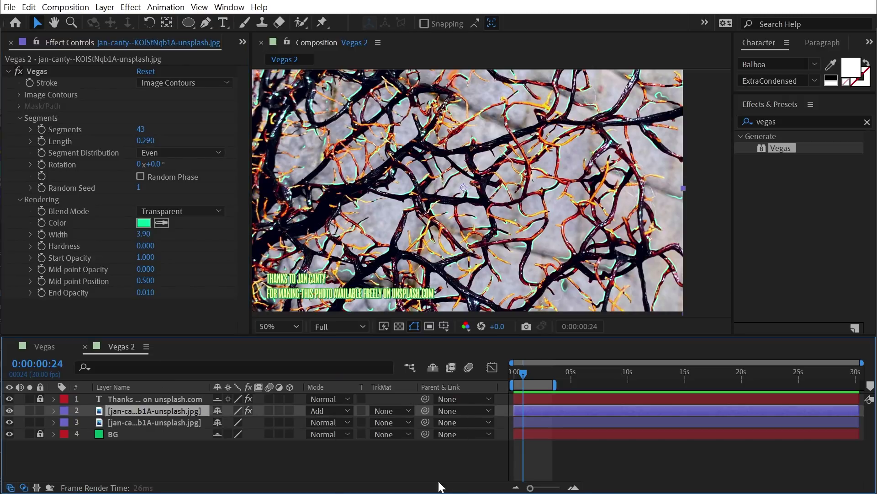
- Find the Stylize Glow effect, apply it to the upper photo layer, and set Glow Threshold to 85.5%
double_click(806, 124)
text(g)
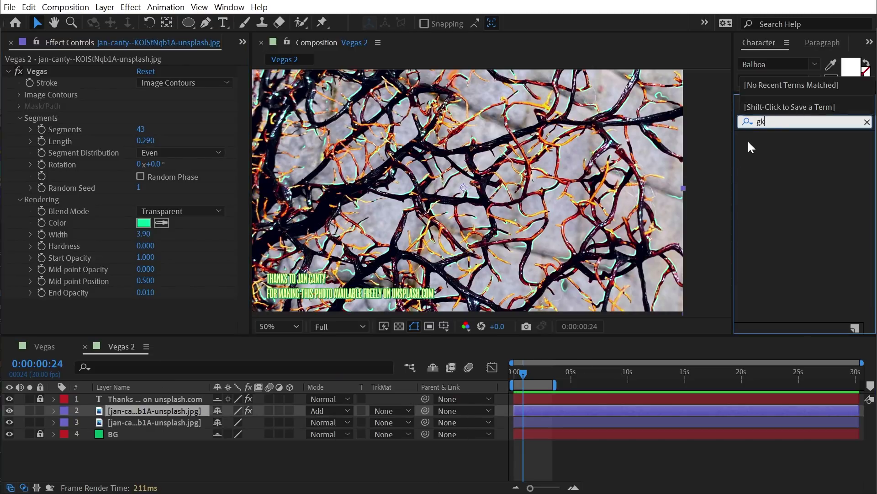
text(low)
scroll(832, 274, down, 5)
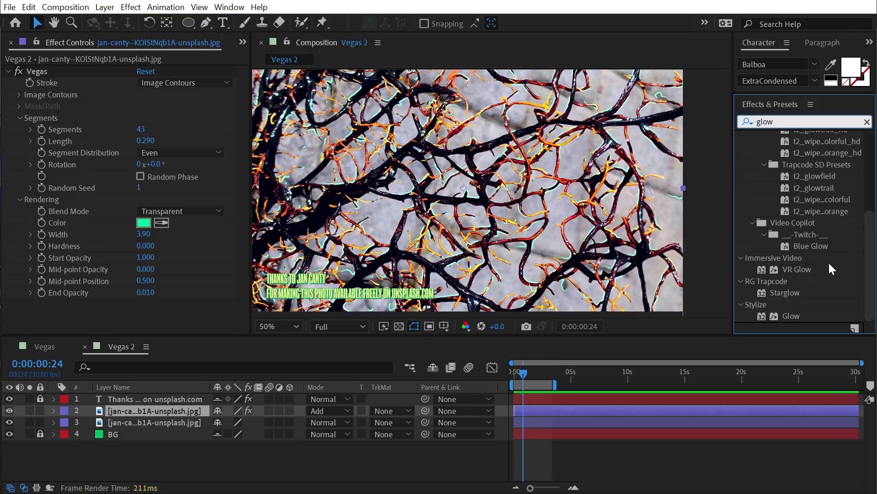
double_click(791, 315)
key(slash)
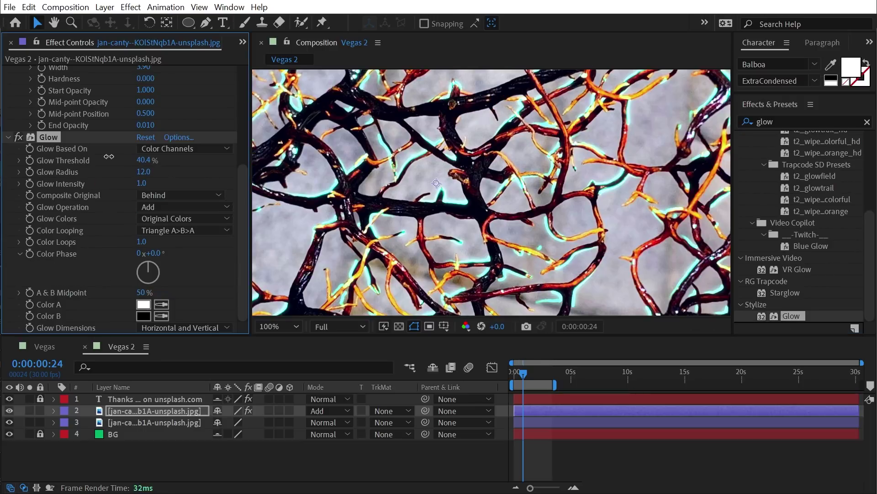
drag(199, 161, 233, 176)
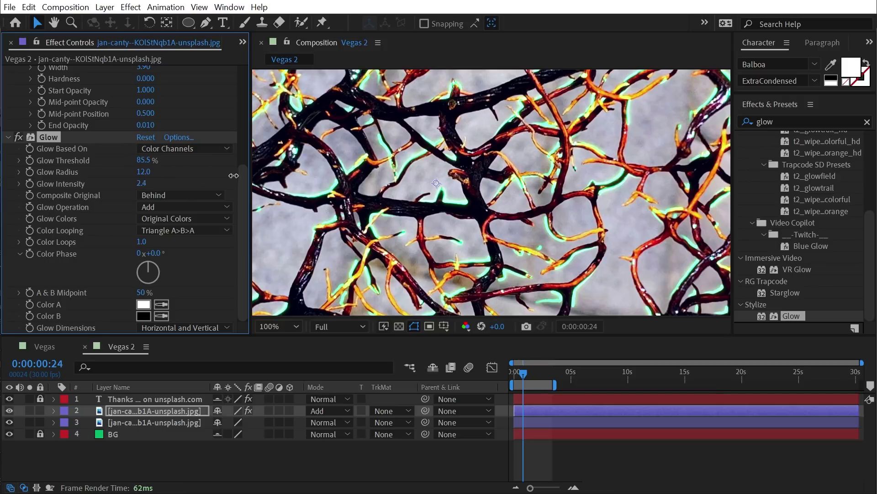
- Change the Vegas stroke color to vivid green 18FF00 and its Width to 7.80
scroll(121, 187, up, 5)
click(144, 209)
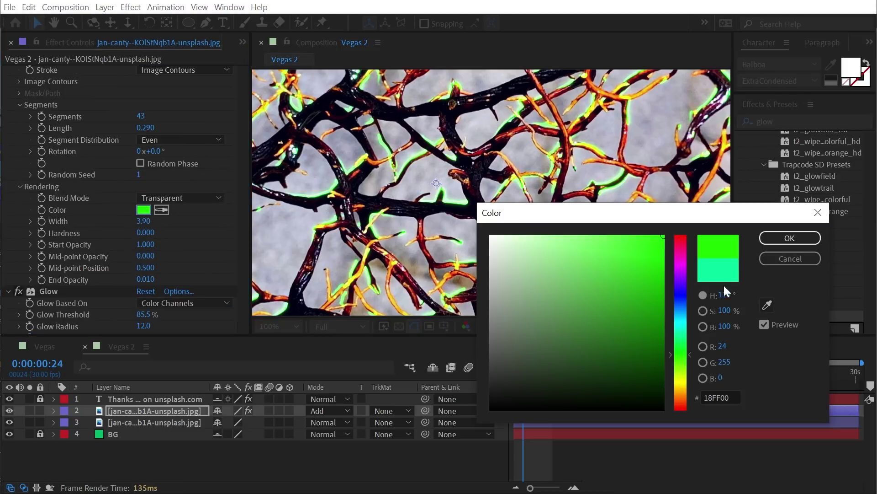
click(790, 236)
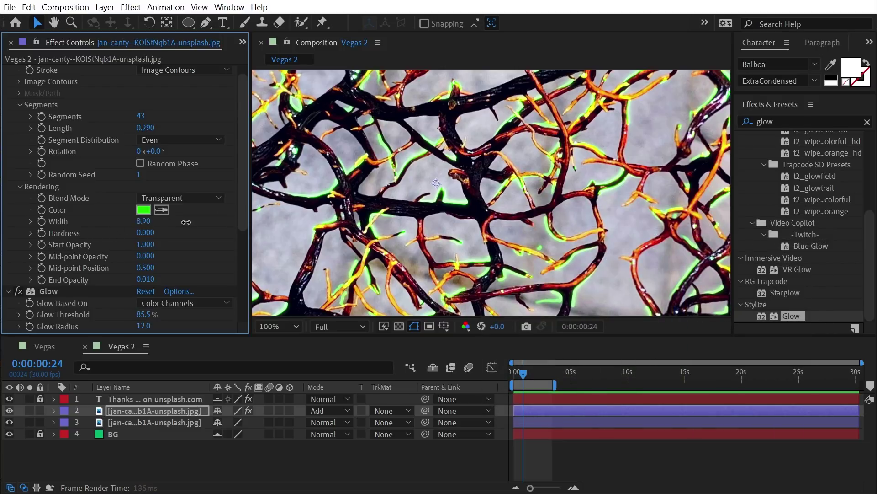
drag(186, 222, 174, 222)
- Keyframe the Vegas Rotation on the upper photo layer, reaching 98° at 0:00:02:21
click(526, 374)
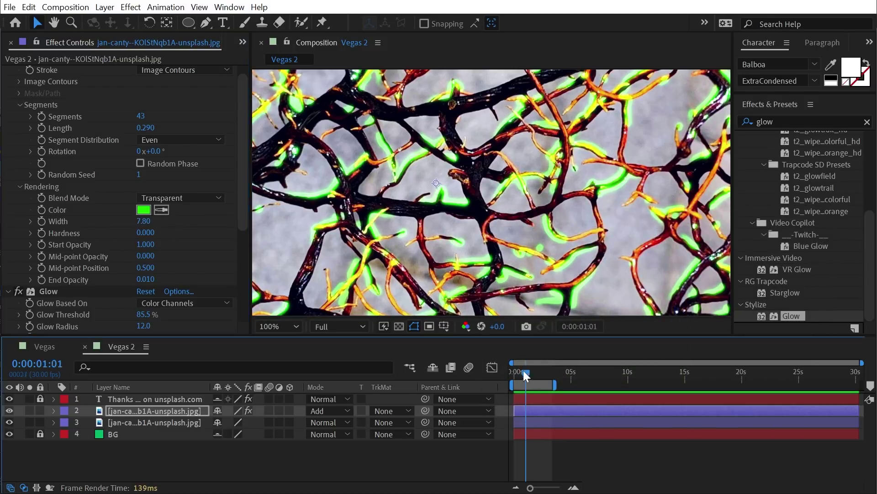
drag(524, 371, 545, 377)
click(41, 151)
drag(157, 152, 224, 151)
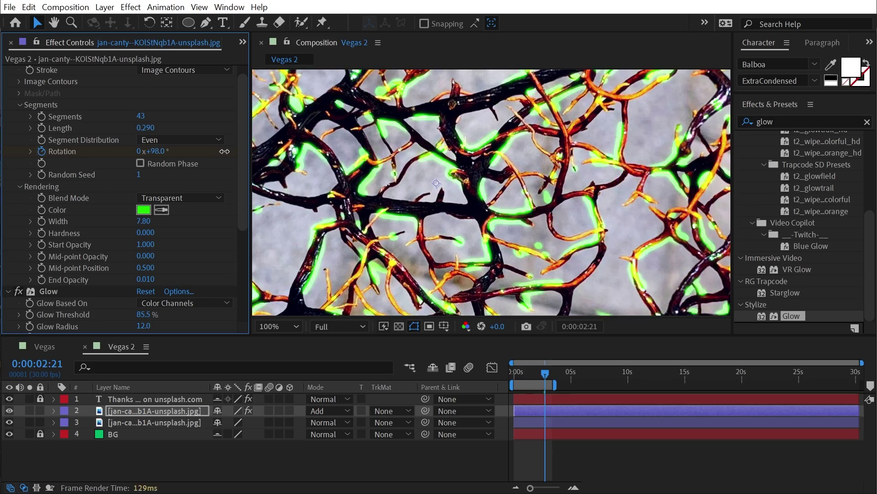
- Preview the glowing strokes from the first frame, and reveal the Rotation keyframes to move the ending one to about 10.5 seconds
drag(534, 373, 461, 365)
scroll(520, 194, down, 2)
key(space)
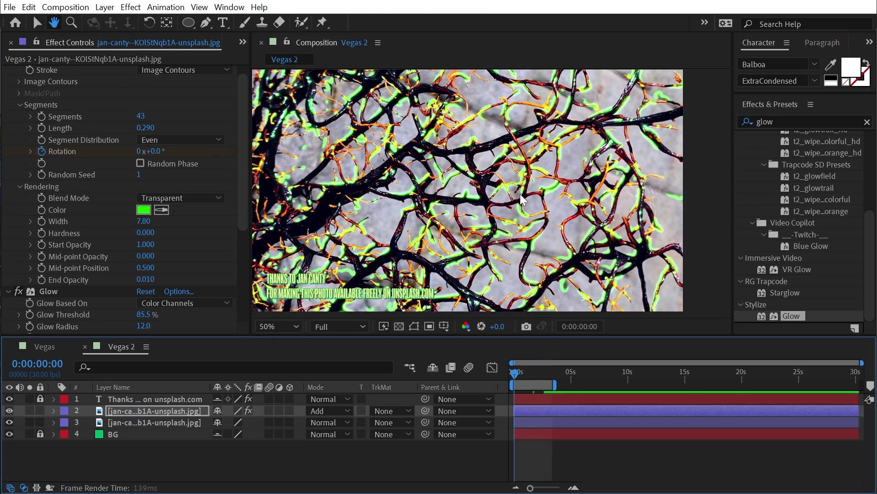
key(u)
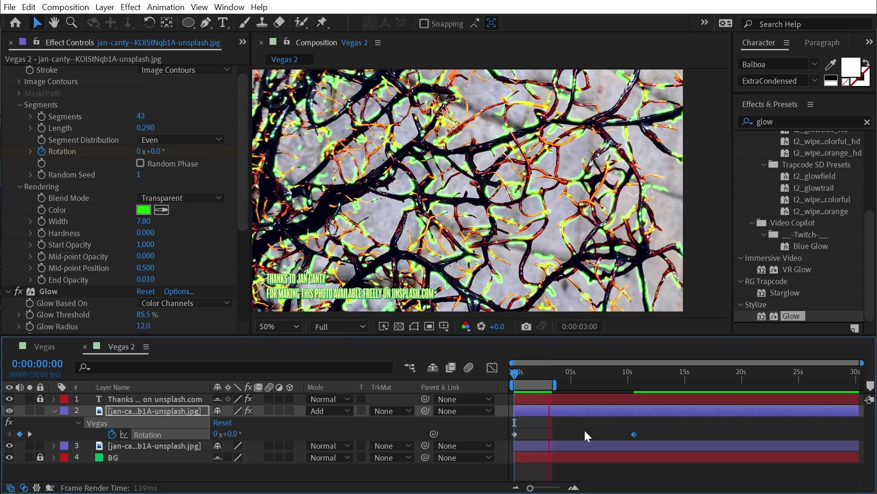